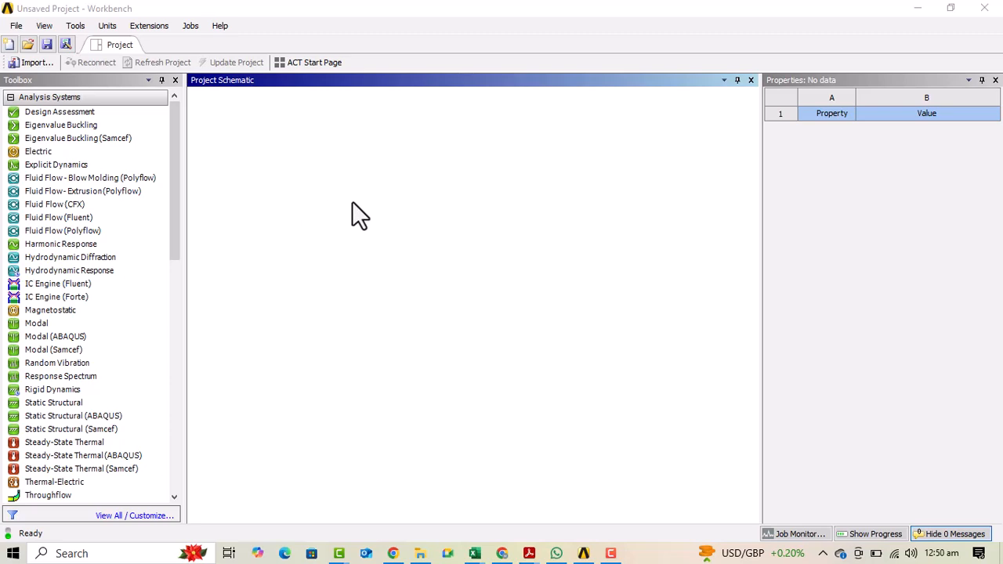
- Add a standalone Geometry component system to the project schematic
left_click_drag(174, 217, 161, 342)
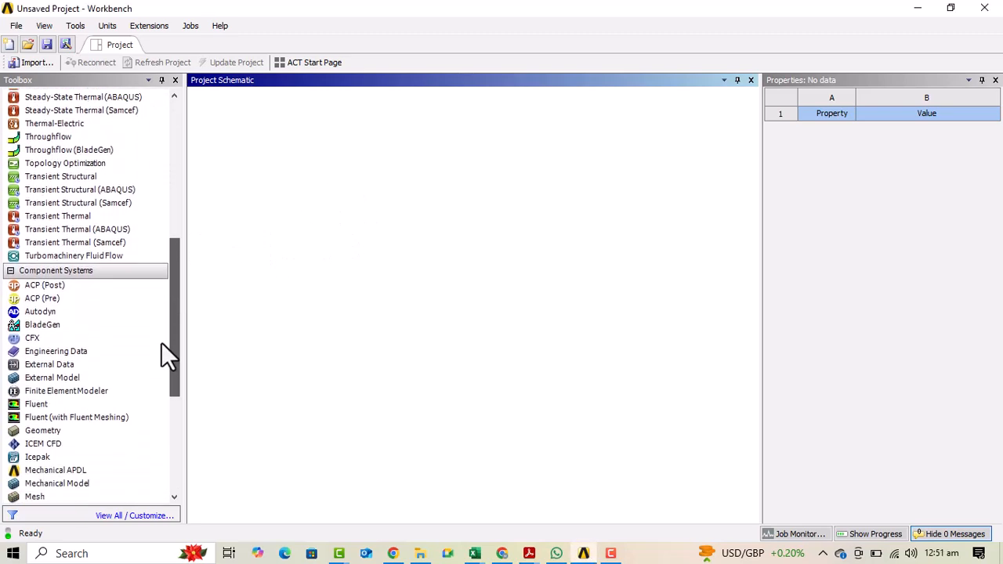
left_click(54, 434)
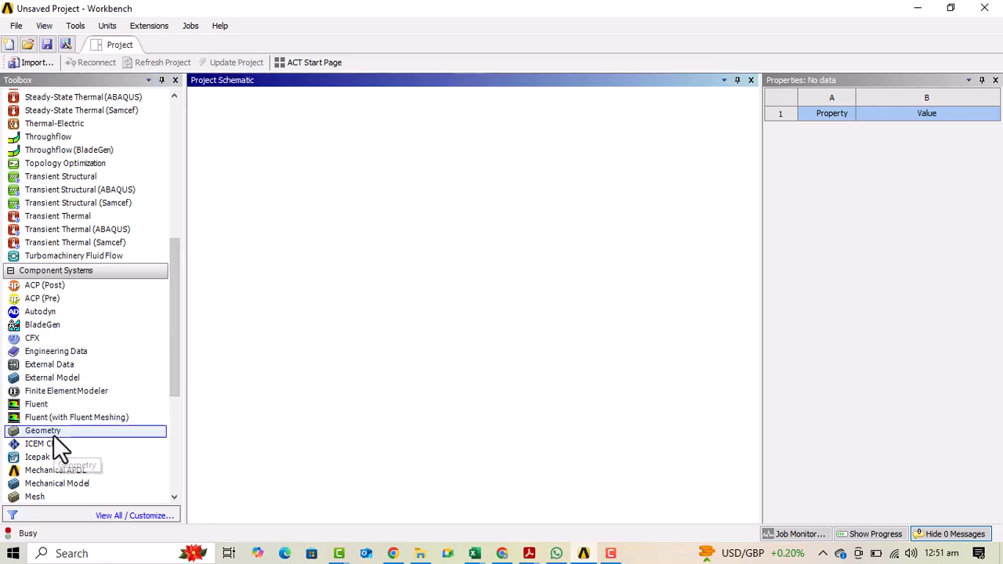
double_click(53, 434)
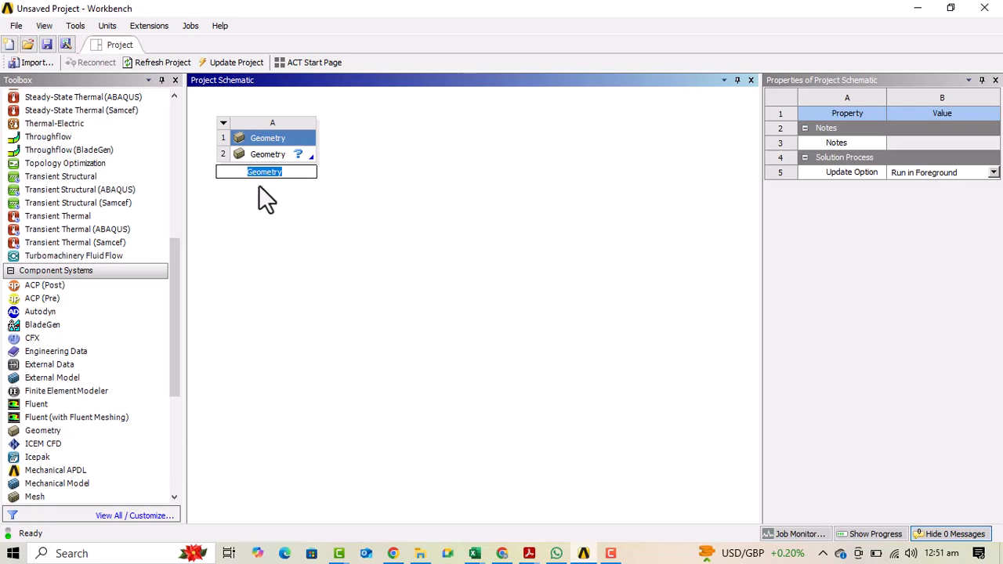
left_click_drag(174, 289, 185, 153)
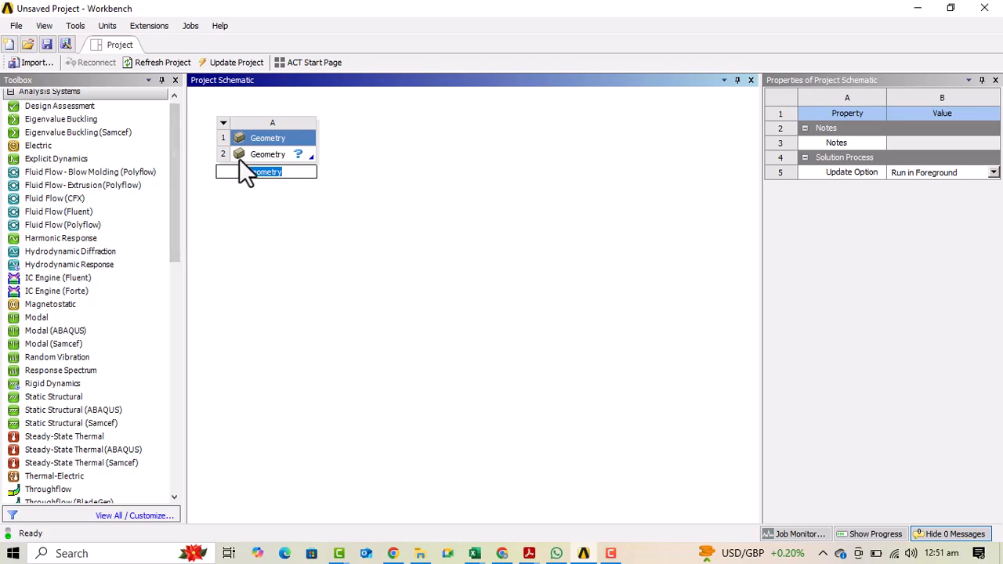
- Open the system's Geometry cell in SpaceClaim and dismiss the welcome window
double_click(263, 154)
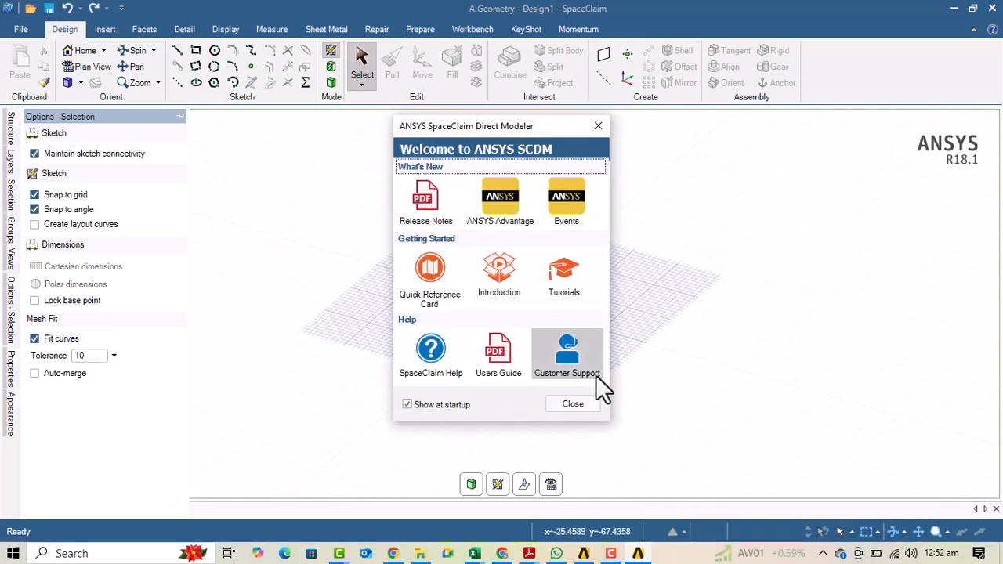
left_click(577, 406)
right_click(577, 406)
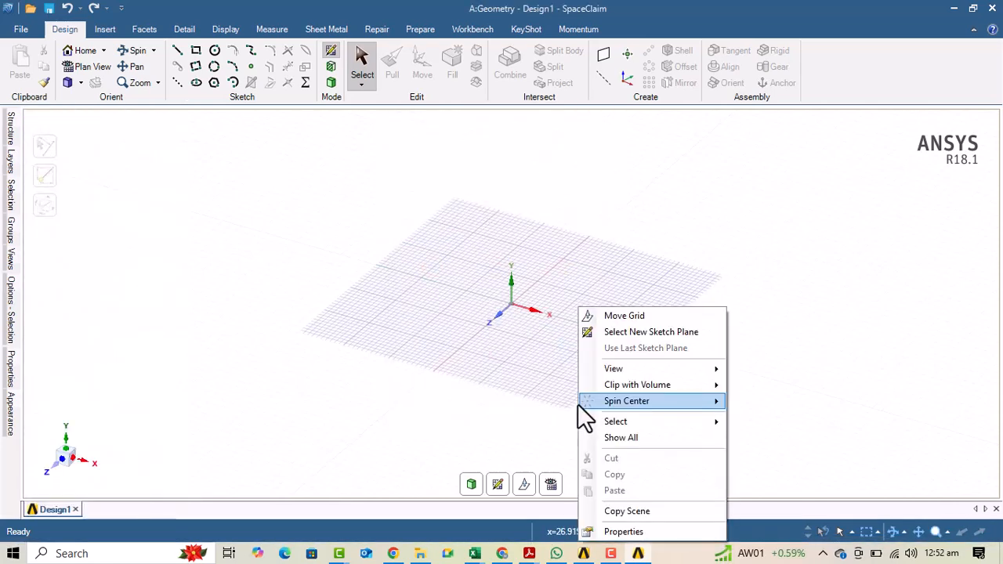
left_click(356, 243)
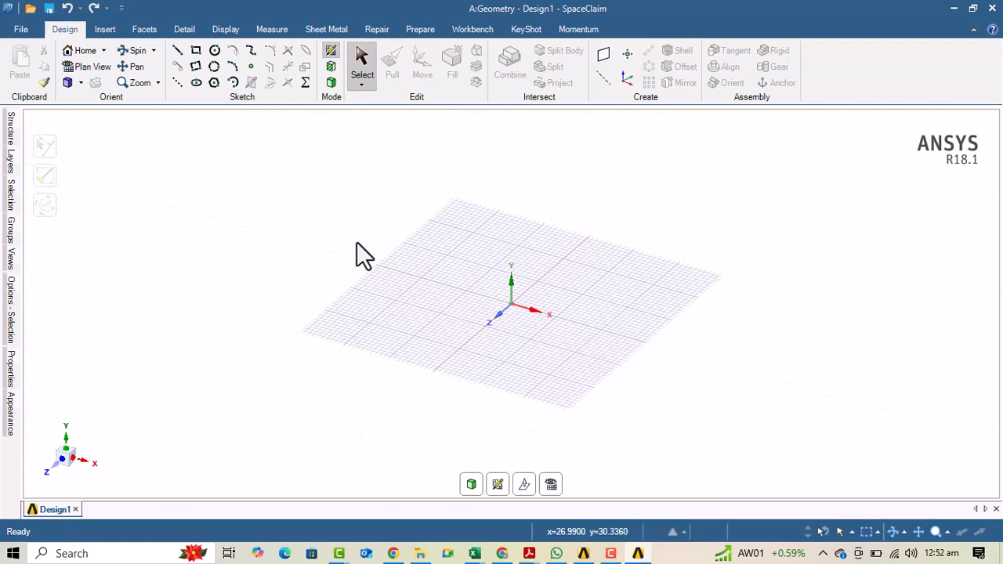
- Set the document's length unit to meters in the SpaceClaim options
left_click(19, 30)
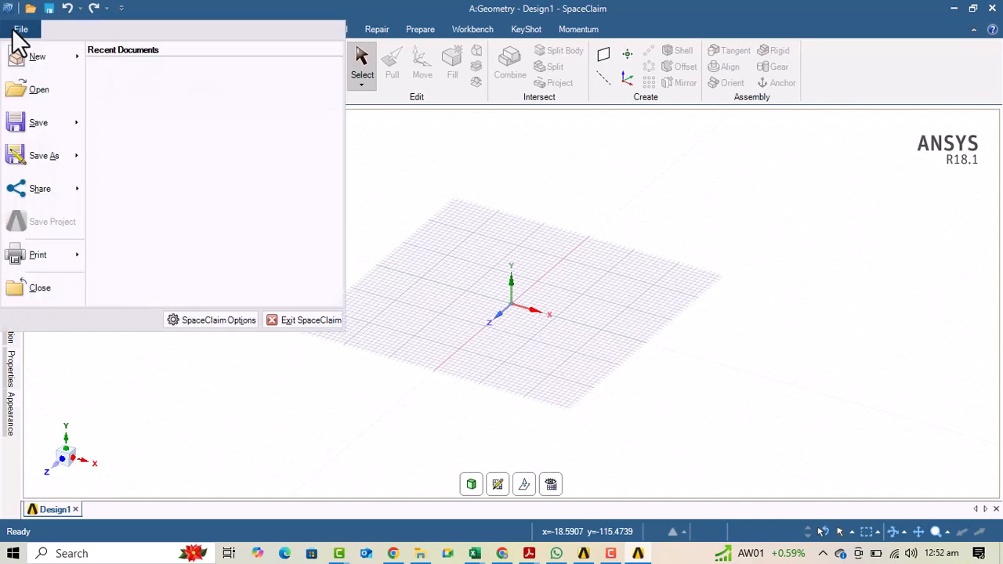
left_click(203, 320)
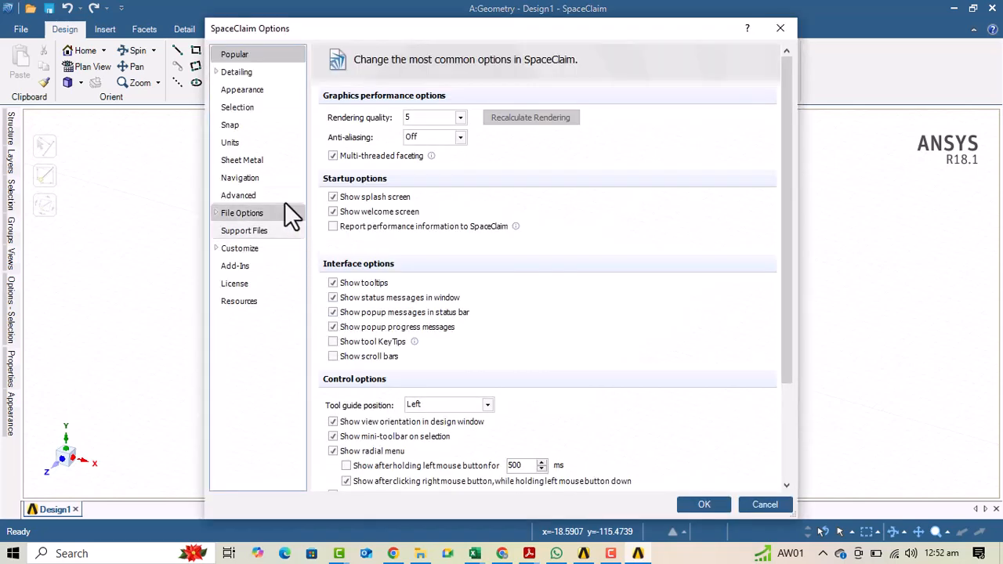
left_click(230, 144)
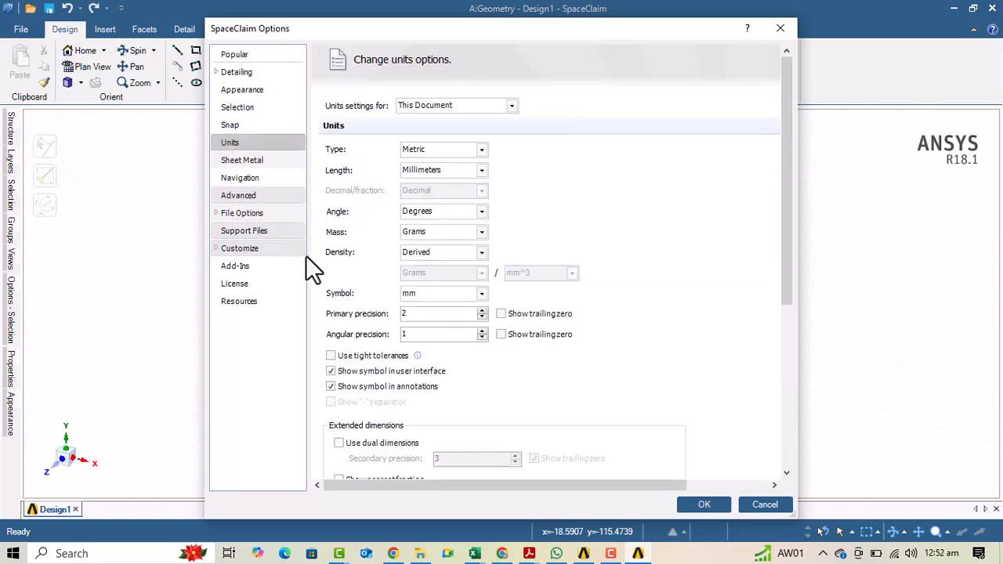
left_click(480, 171)
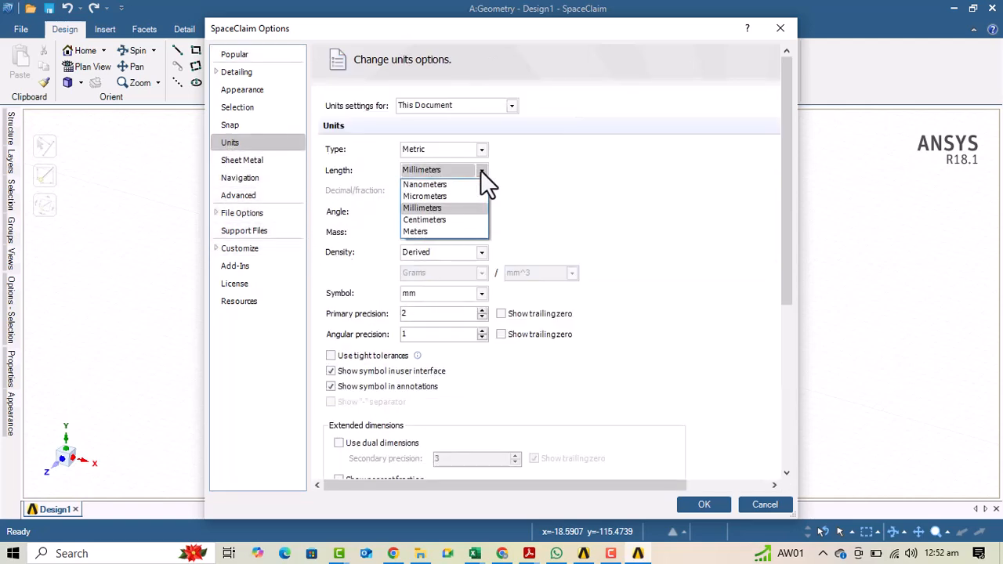
left_click(419, 231)
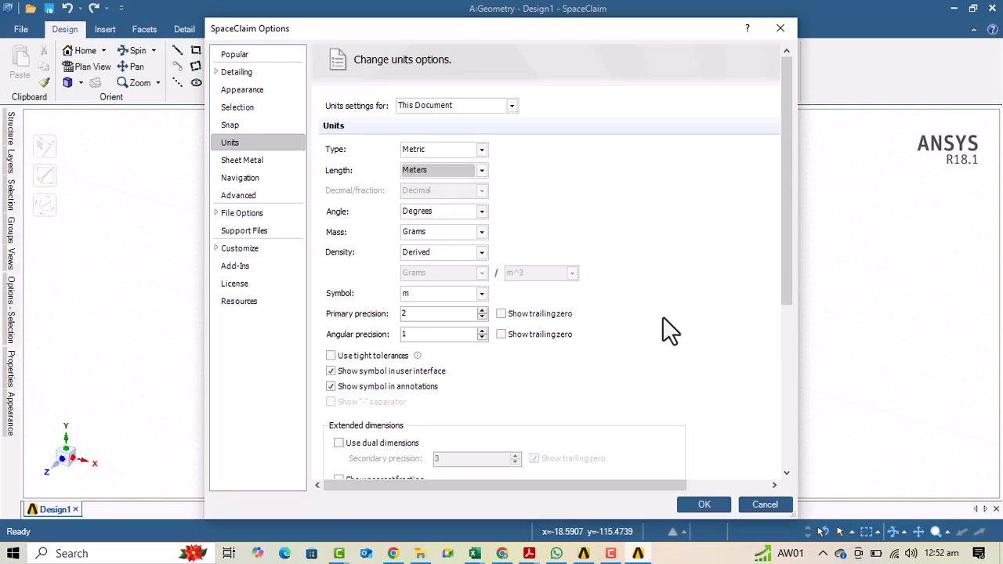
left_click(696, 502)
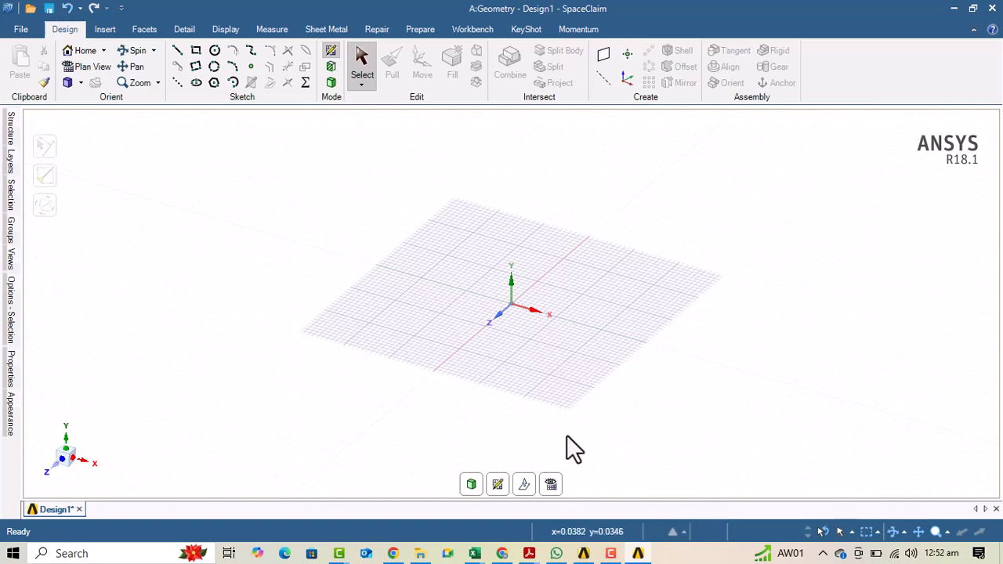
- Place the sketch grid on the XY plane, facing it in plan view, with the Line tool active
left_click(499, 484)
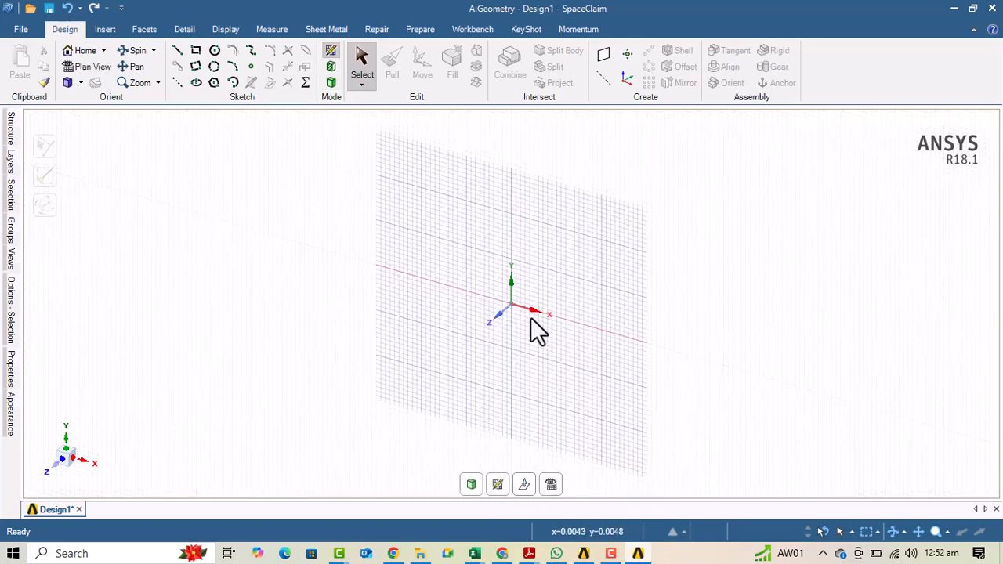
left_click(552, 483)
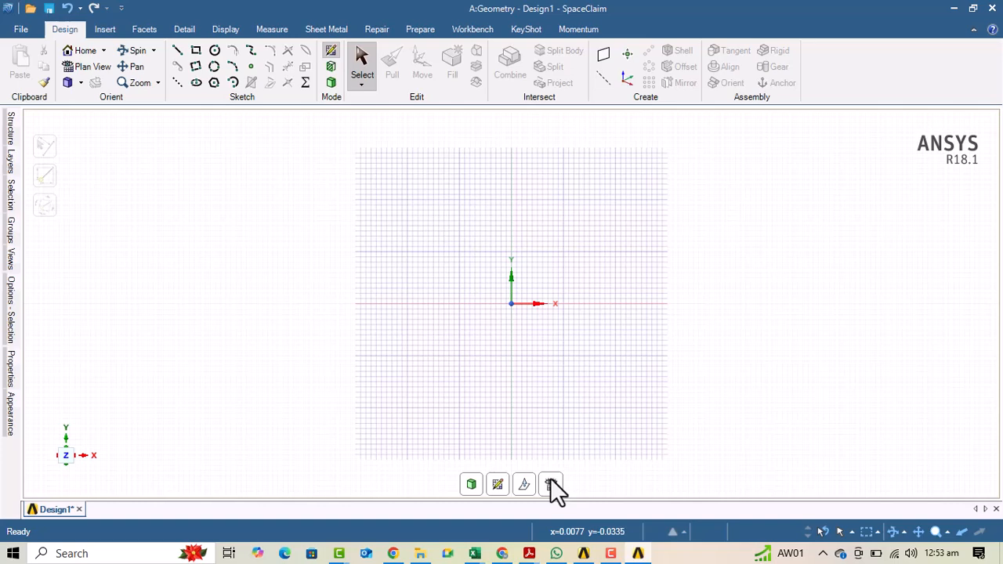
left_click(179, 54)
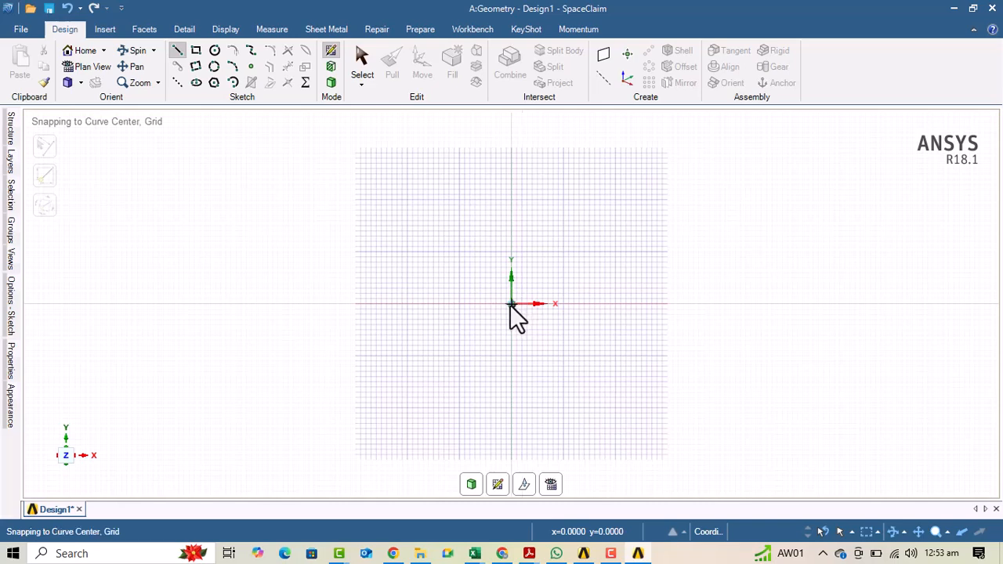
- Sketch a closed triangle starting at the origin, with sides about 0.02 m long
left_click(629, 303)
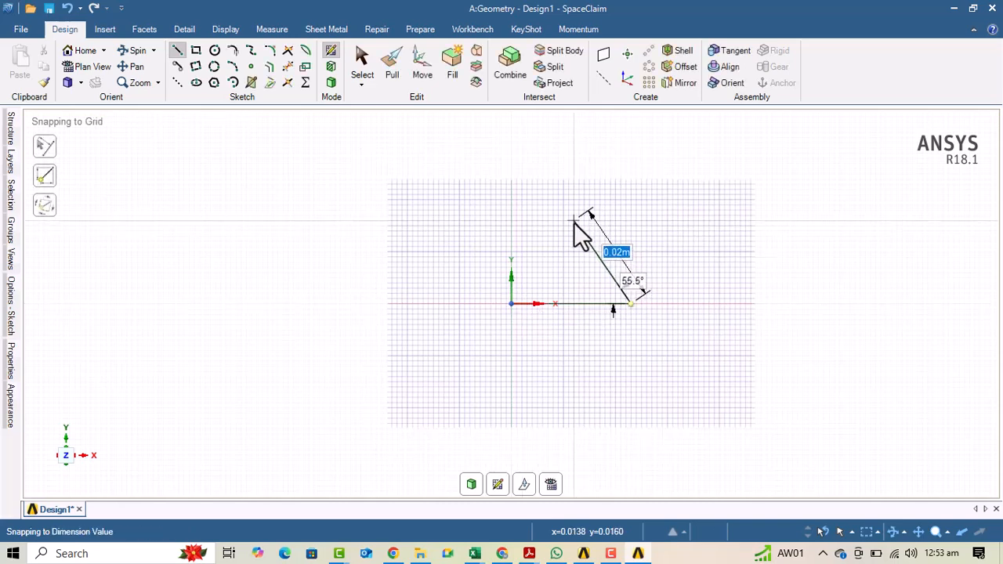
left_click(571, 223)
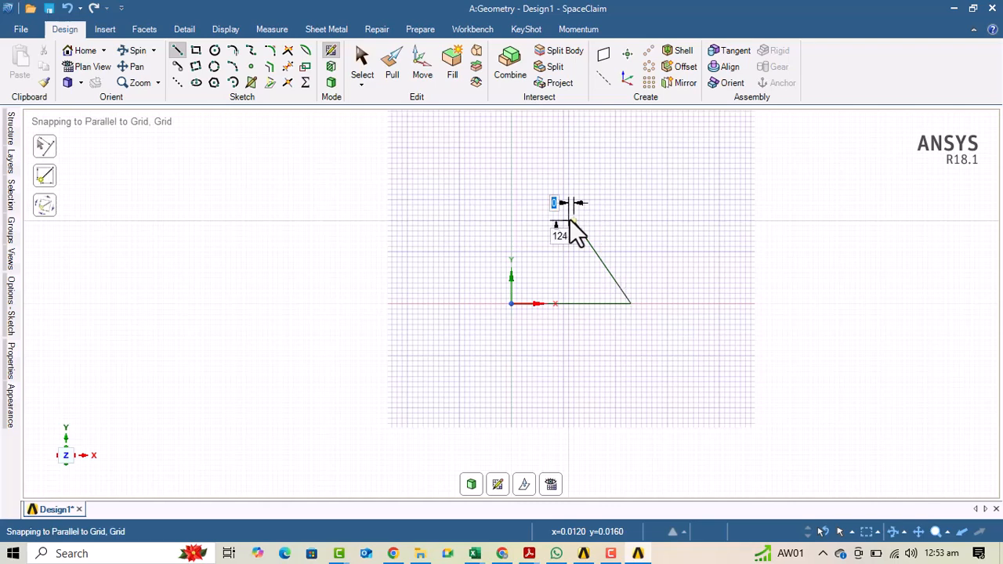
left_click(512, 304)
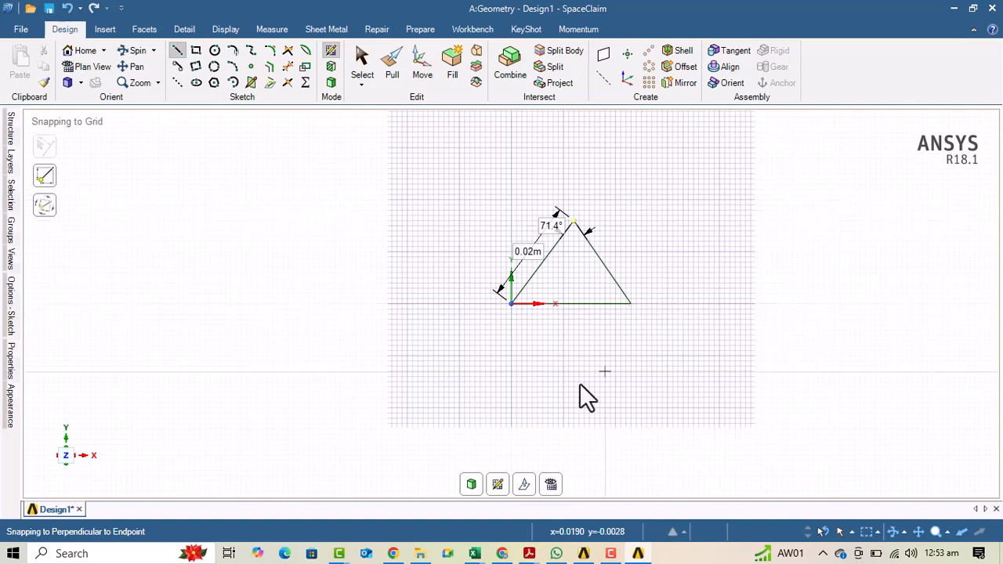
- Convert the closed triangle into a surface in 3D mode and try to extrude its face with Pull
left_click(472, 484)
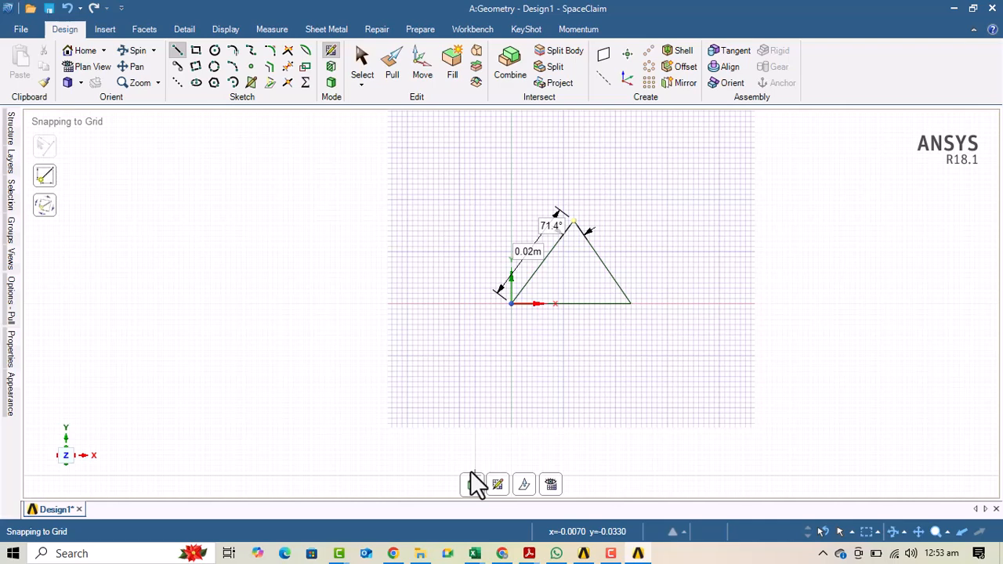
left_click(561, 319)
left_click(582, 272)
left_click(556, 258)
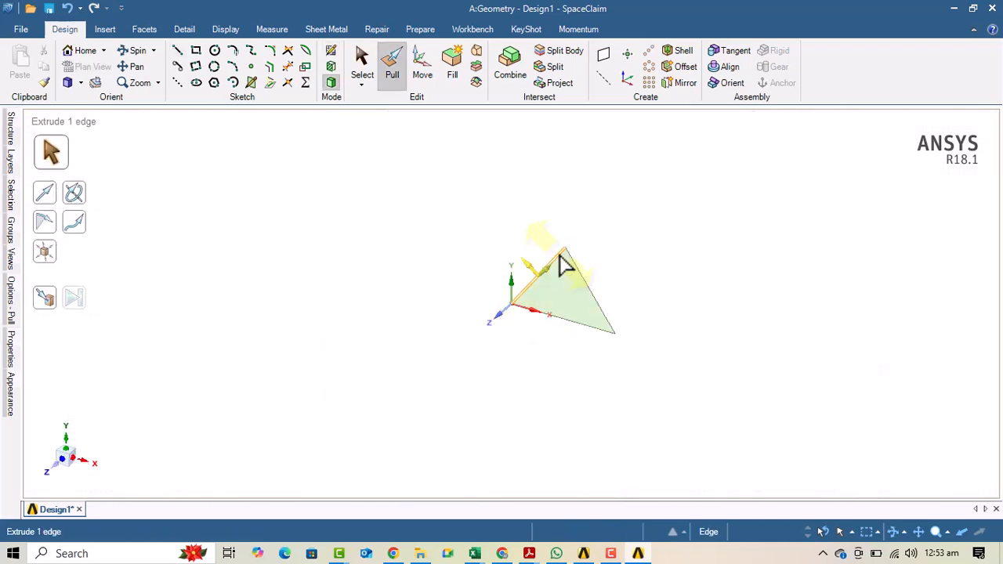
left_click(584, 299)
left_click(569, 333)
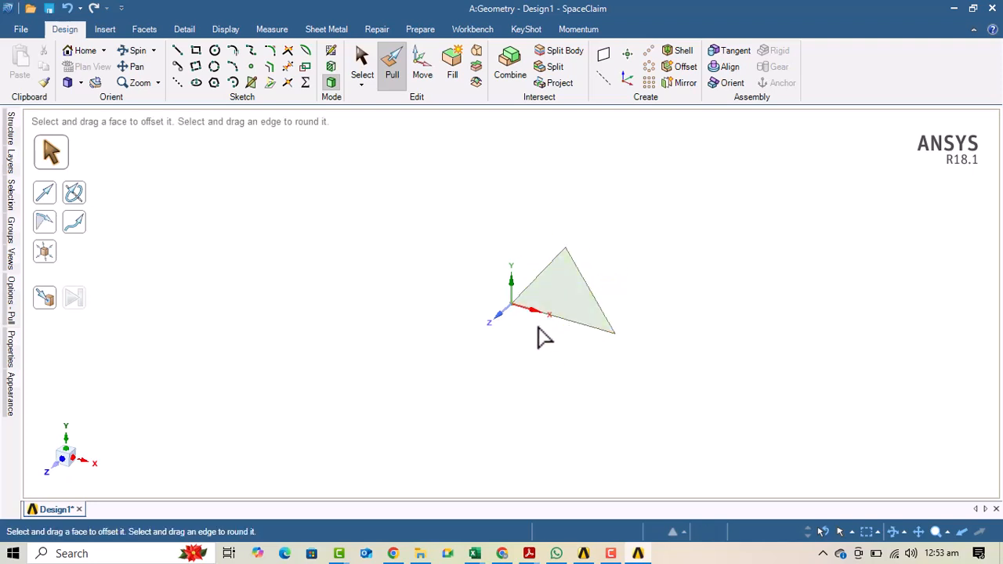
left_click(516, 315)
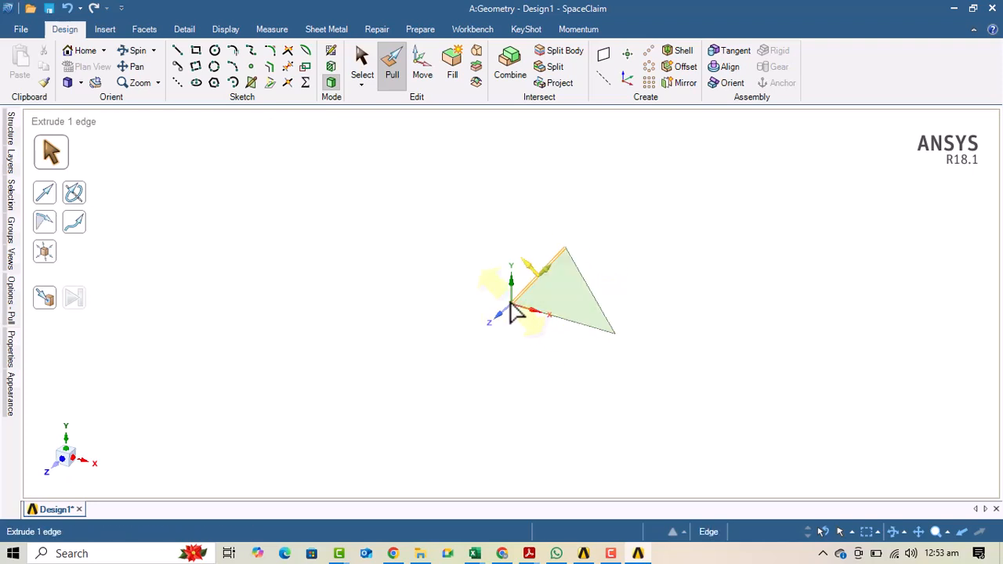
left_click(565, 318)
left_click(613, 332)
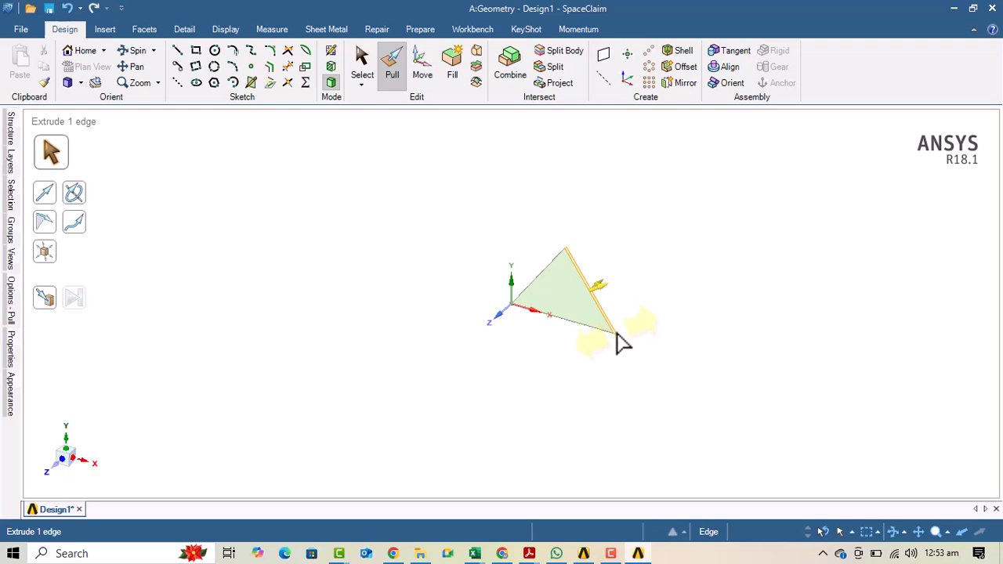
left_click(537, 297)
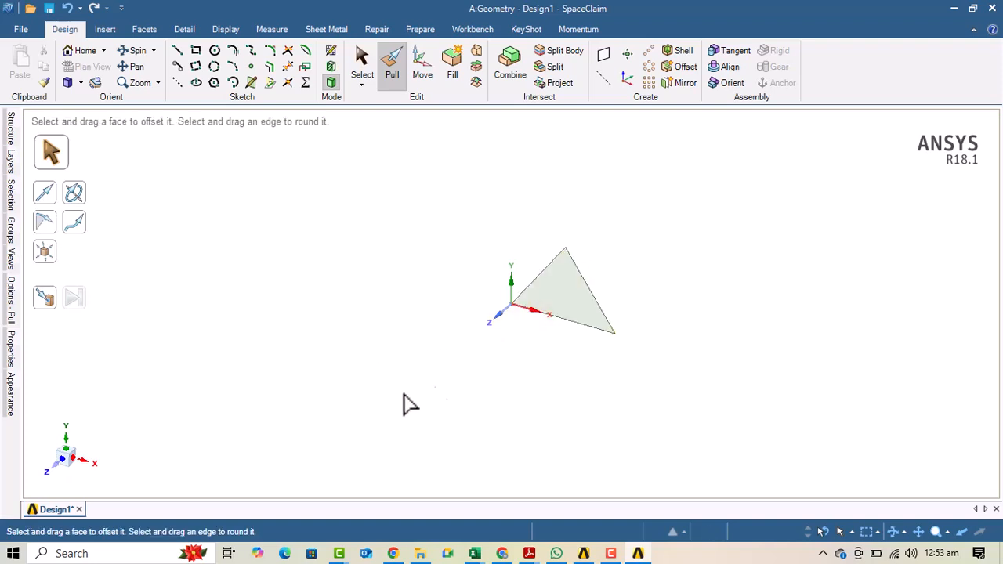
left_click(560, 302)
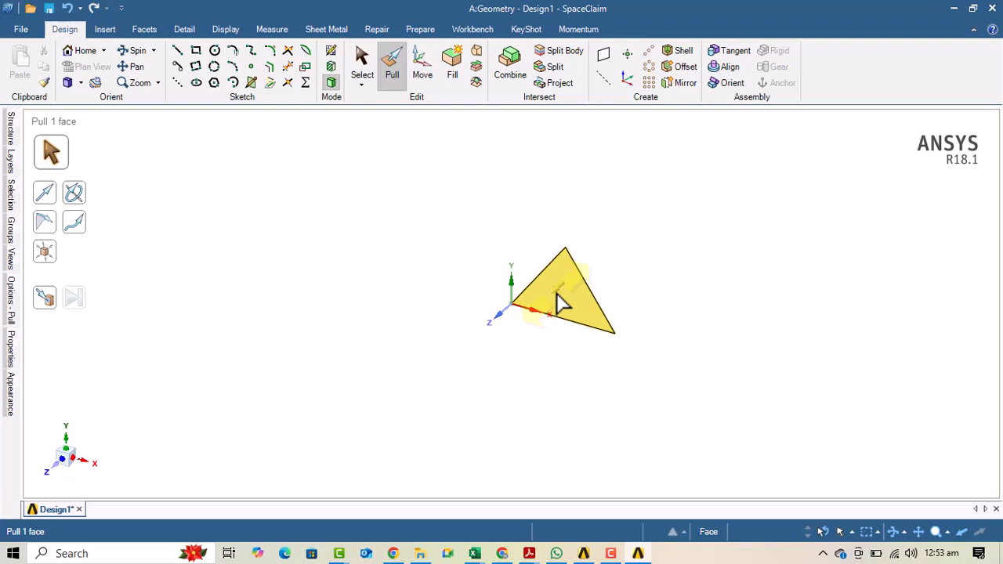
left_click_drag(560, 301, 482, 364)
- Undo the pull, the surface conversion and all the triangle's sketch lines
key("ctrl+z")
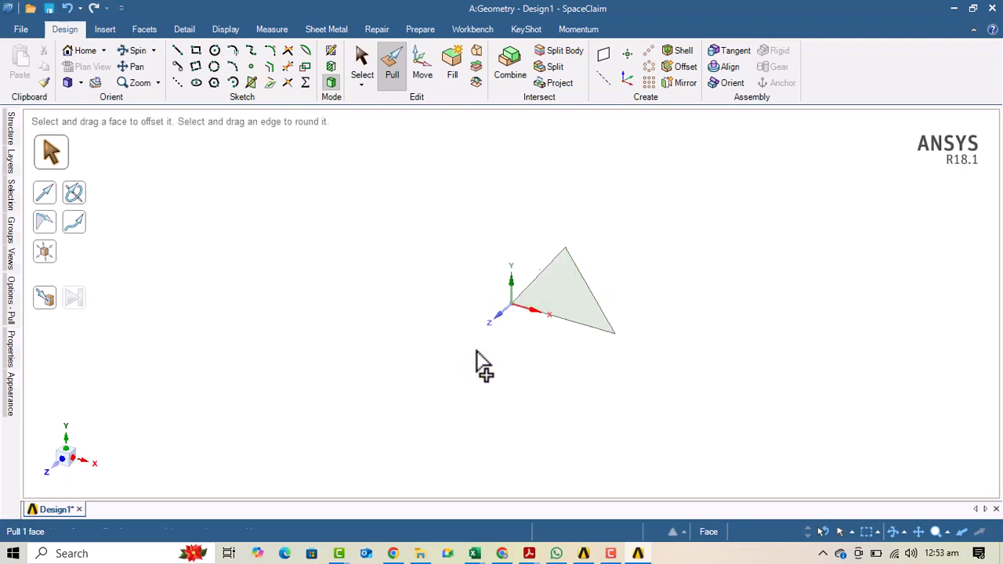
key("ctrl+z")
key("ctrl+z")
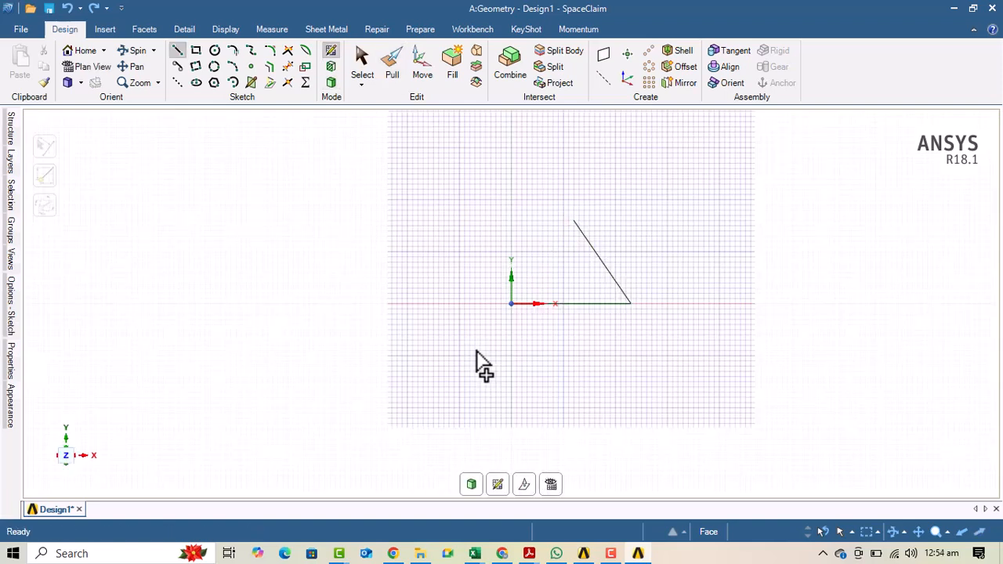
key("ctrl+z")
key("ctrl+z")
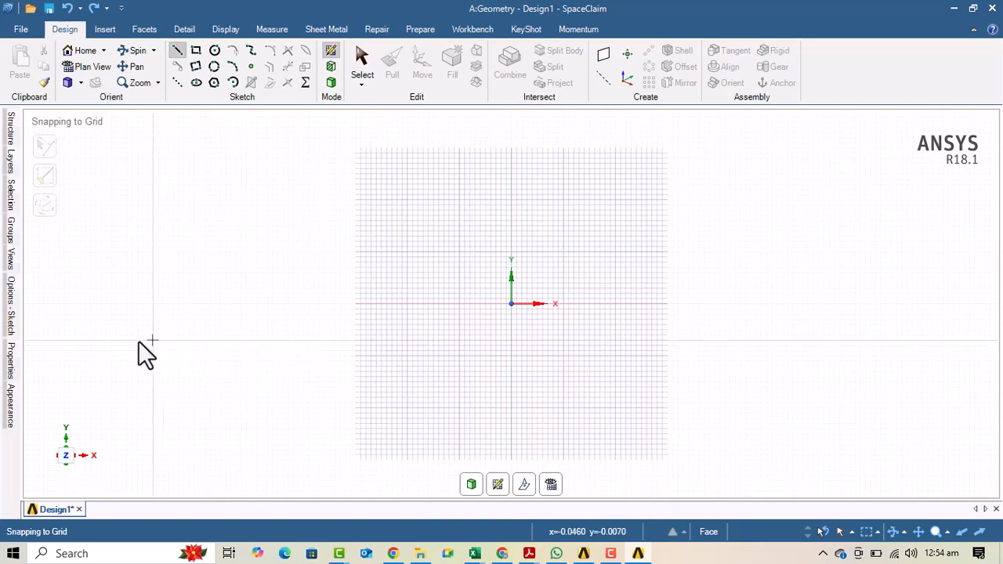
left_click(8, 312)
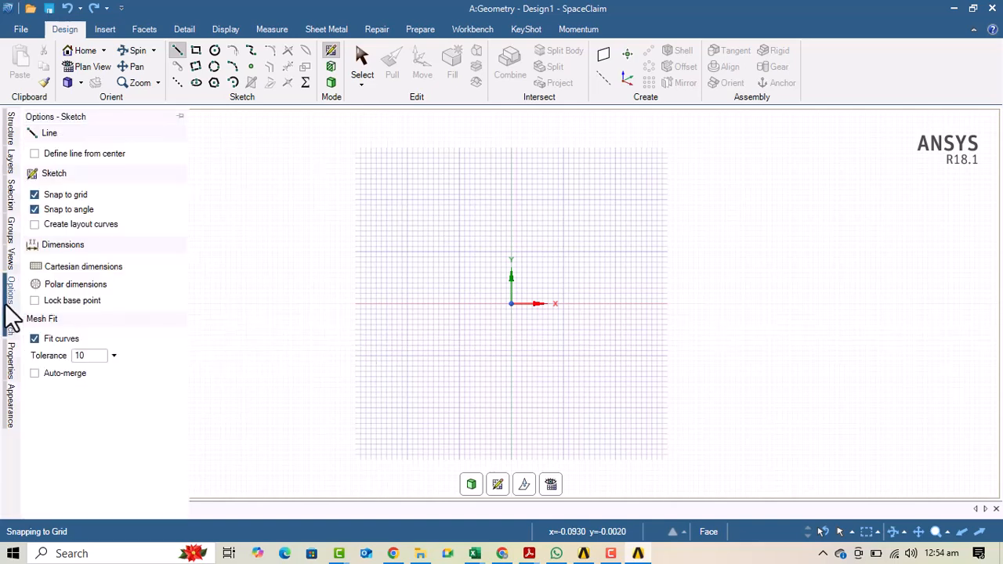
left_click(11, 255)
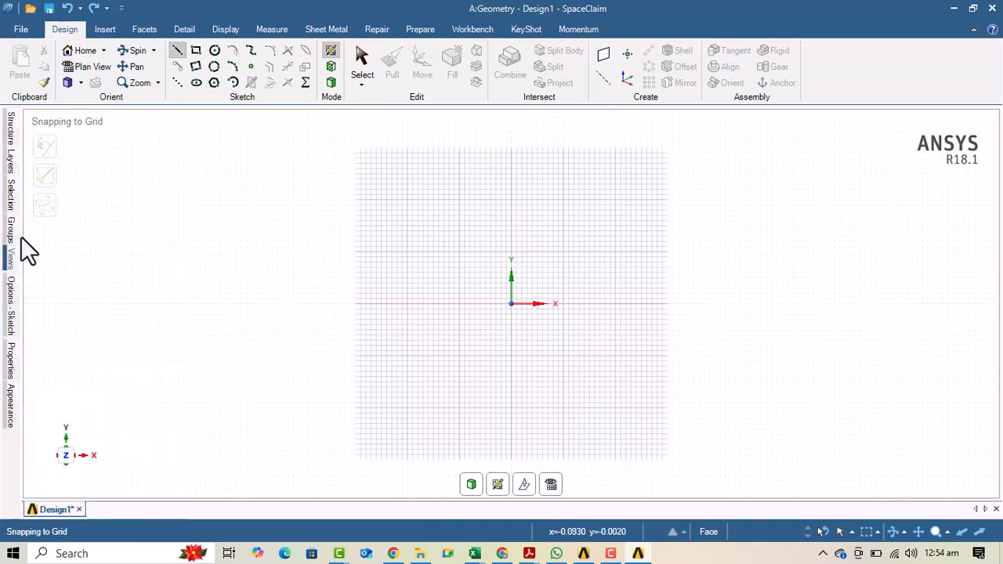
left_click(7, 317)
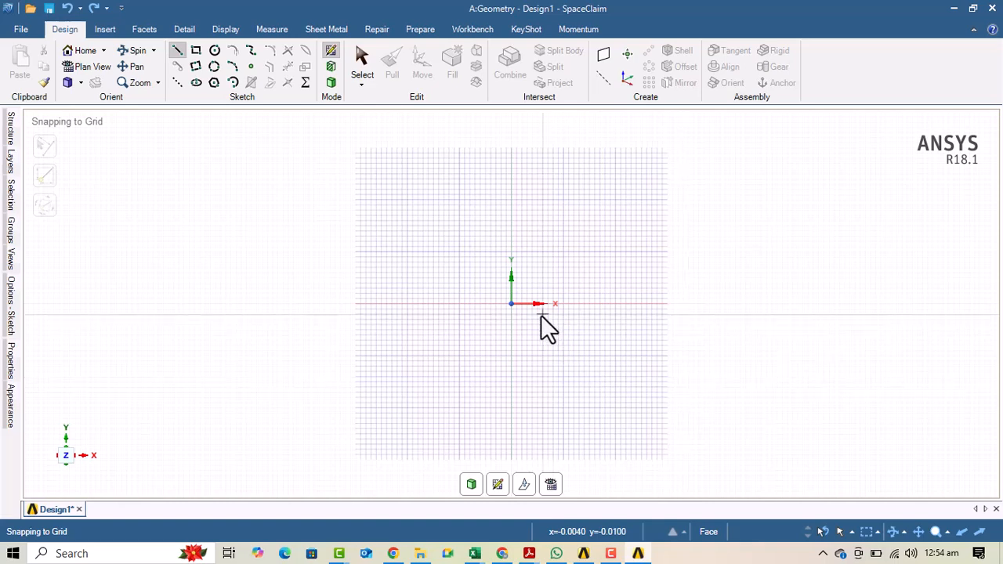
- Draw a 5 m horizontal line from the origin along the positive X axis
left_click(511, 304)
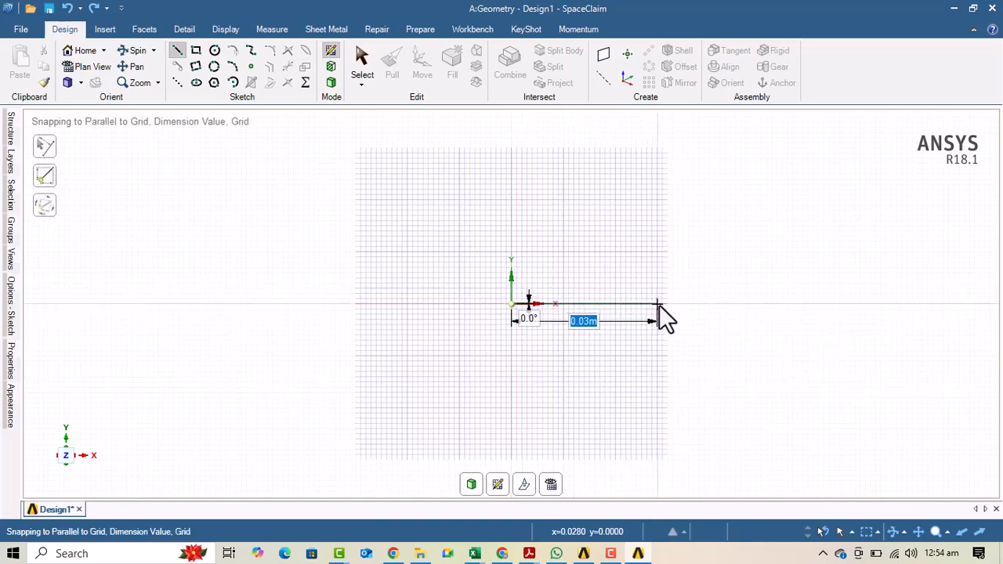
type("5")
key("Escape")
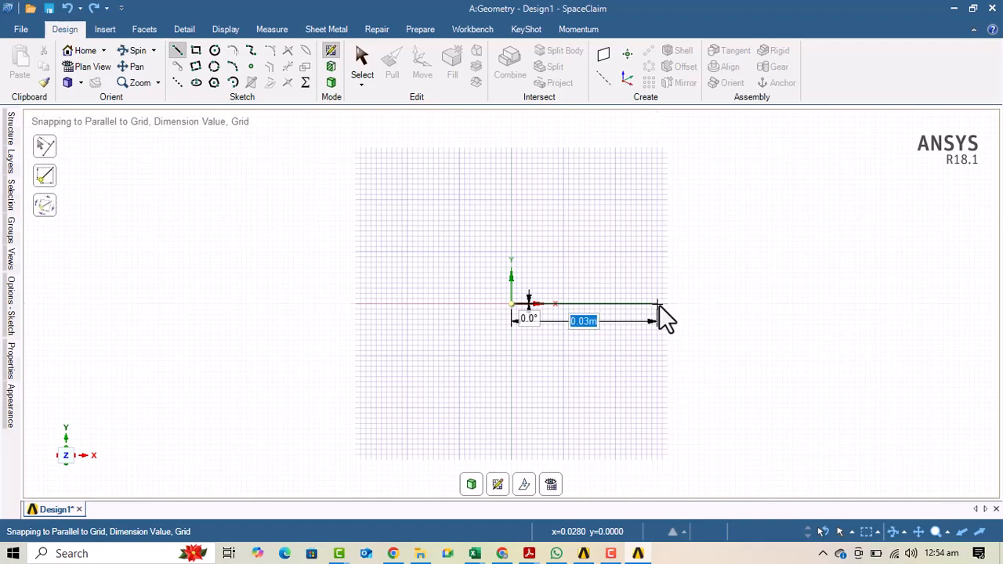
type("5")
key("Return")
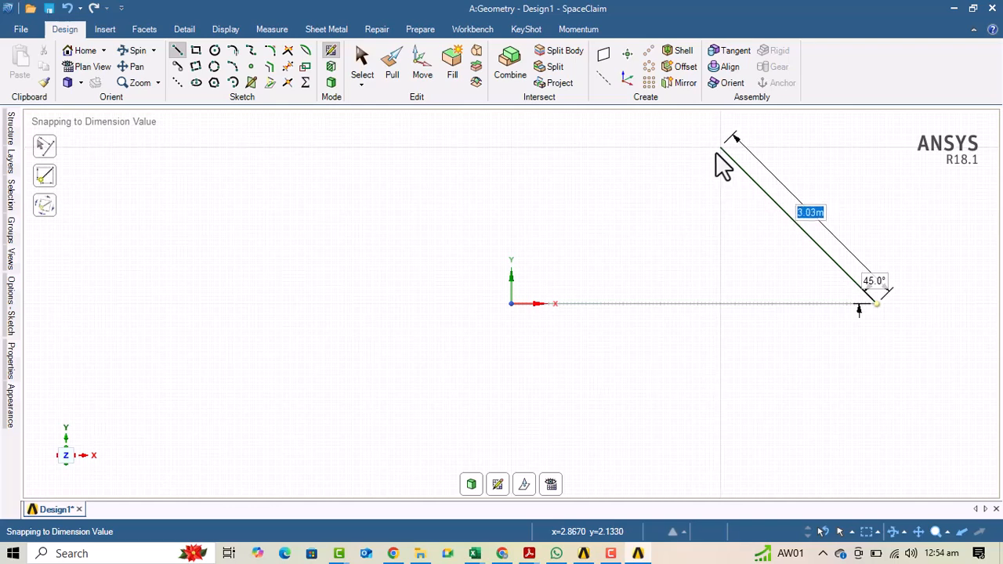
- Draw a 3 m side at 45° from the far end of the base line and close the triangle at the origin
type("3m")
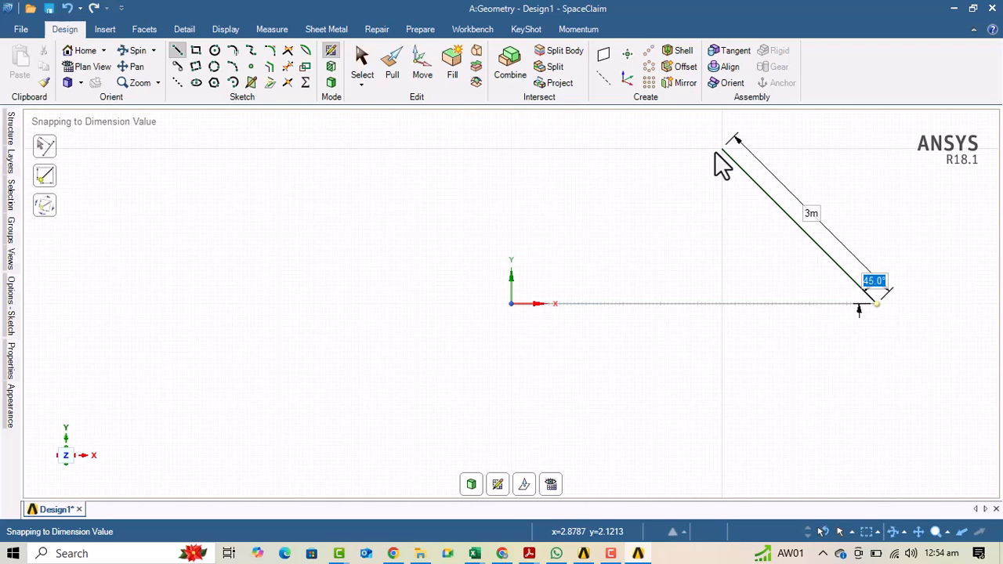
type("45")
key("Return")
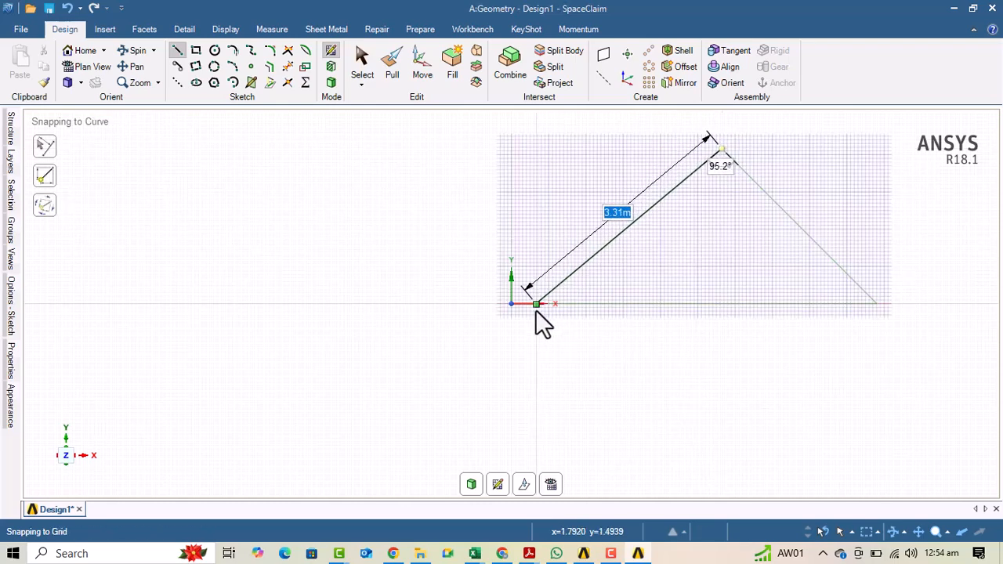
left_click(511, 305)
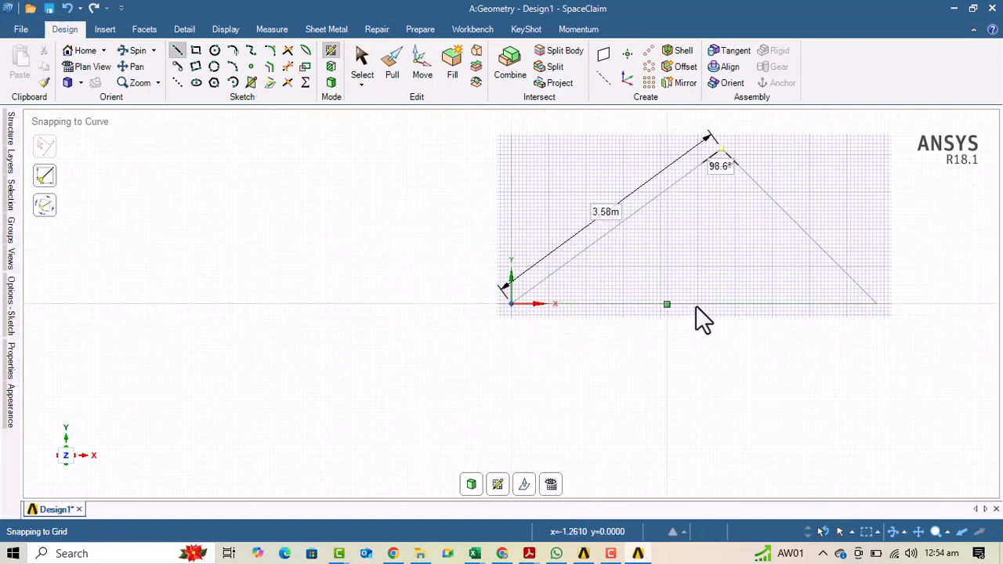
- Extend the base along the X axis with a second 5 m line from the first triangle's far corner
left_click(875, 304)
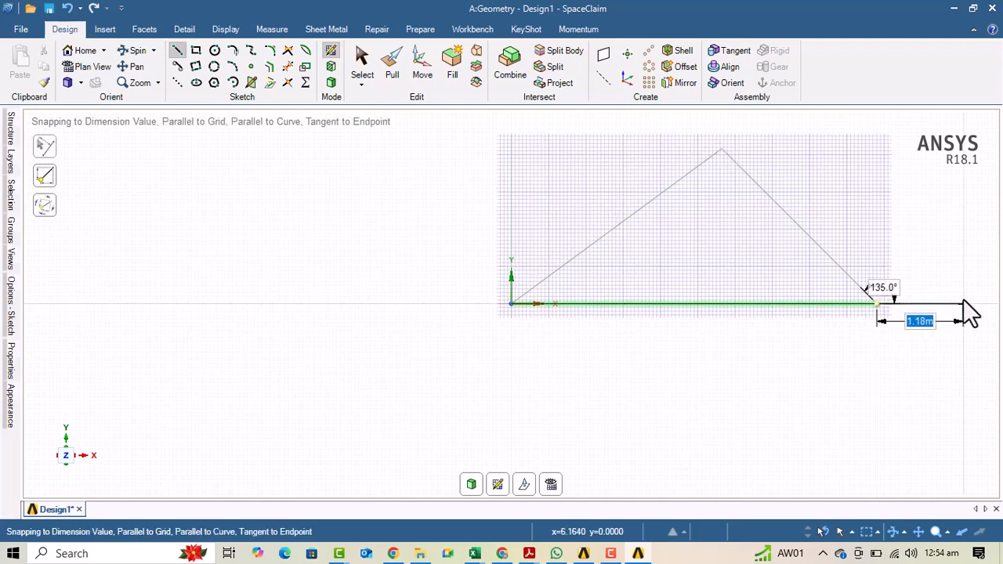
type("3")
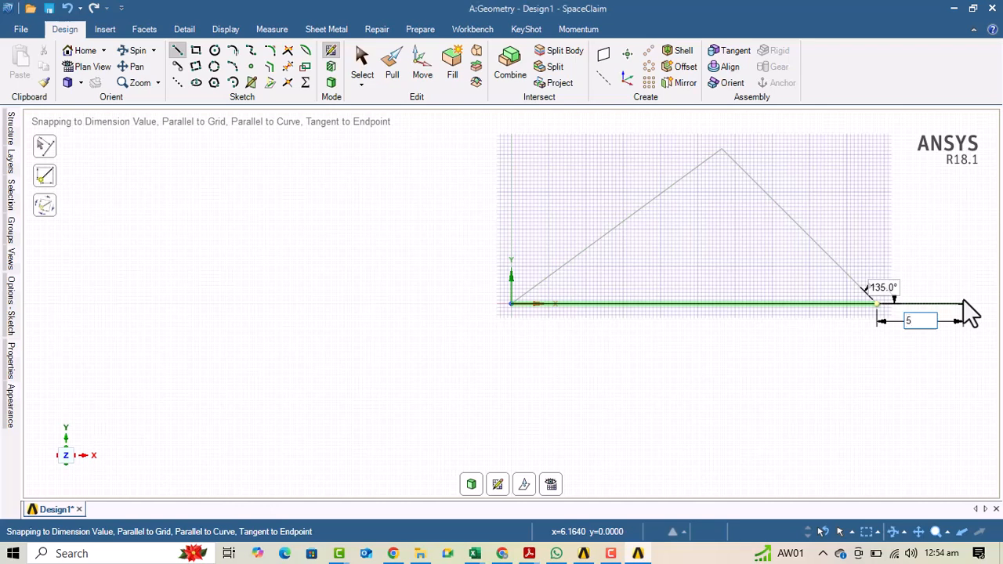
key("Return")
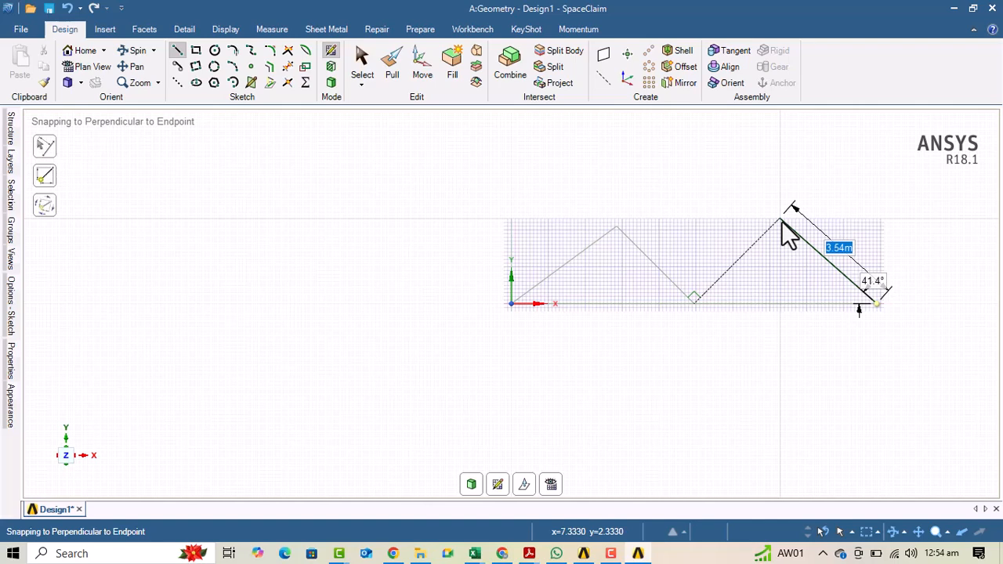
- Complete the second triangle with a 3 m side at 45° from the base end and a closing line to the first triangle's corner
type("3")
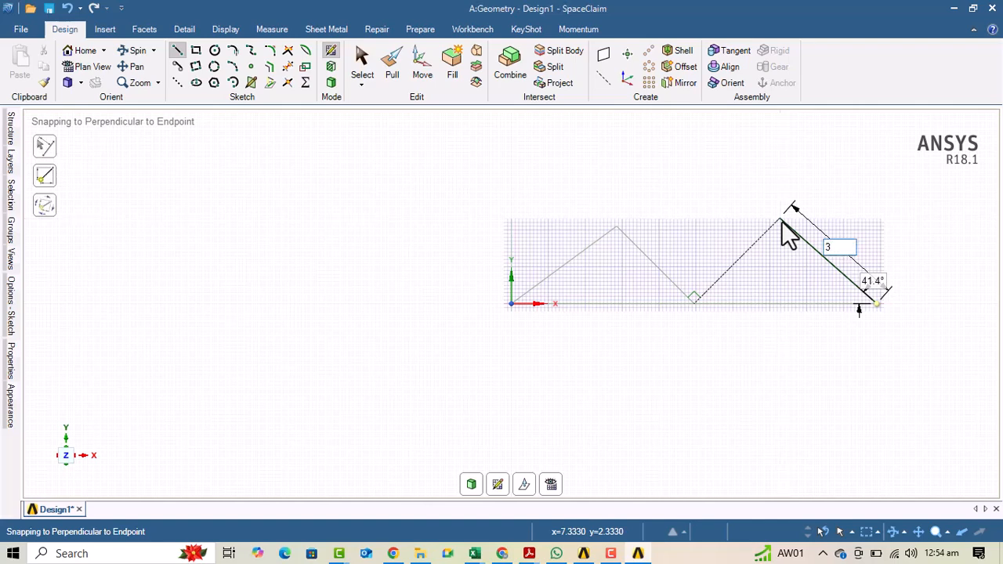
key("Tab")
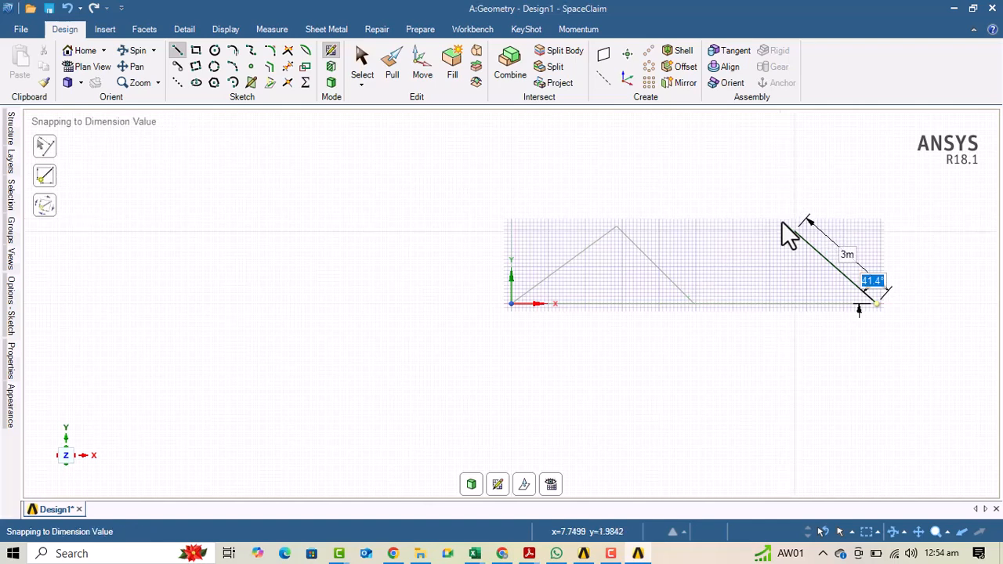
type("45")
key("Tab")
key("Return")
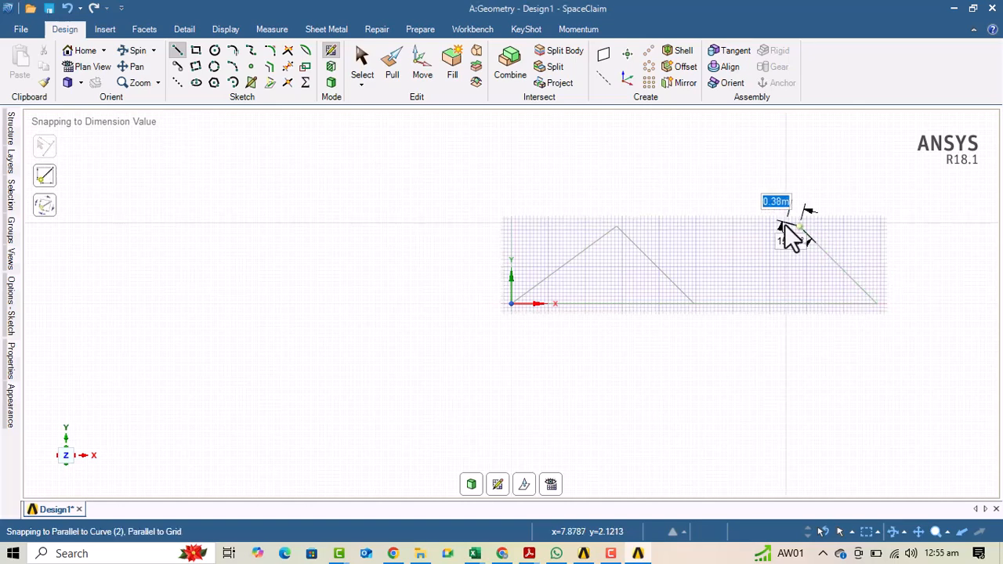
left_click(694, 304)
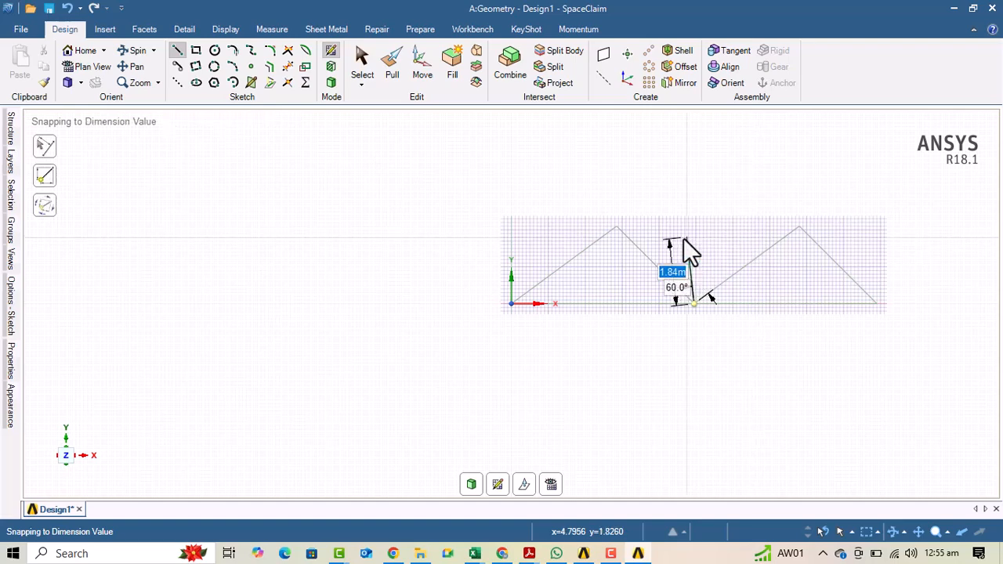
key("Escape")
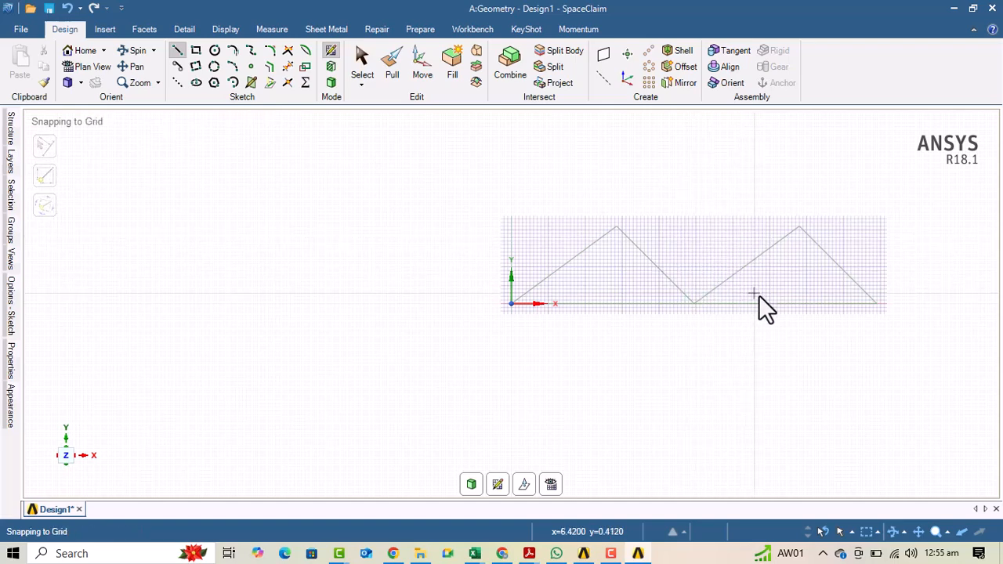
- Add a third 5 m base line along the X axis from the second triangle's far corner
left_click(877, 304)
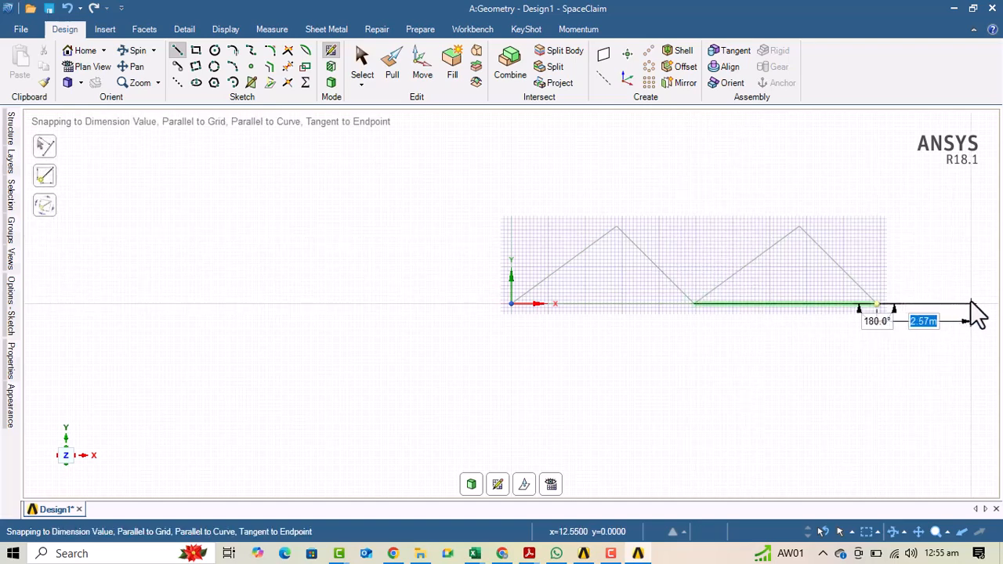
type("5")
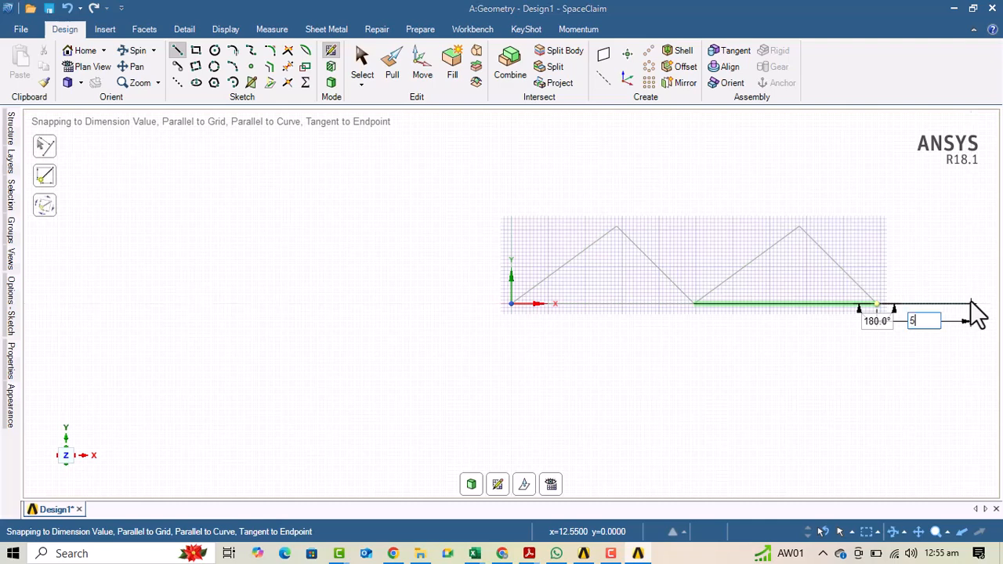
key("Escape")
key("Return")
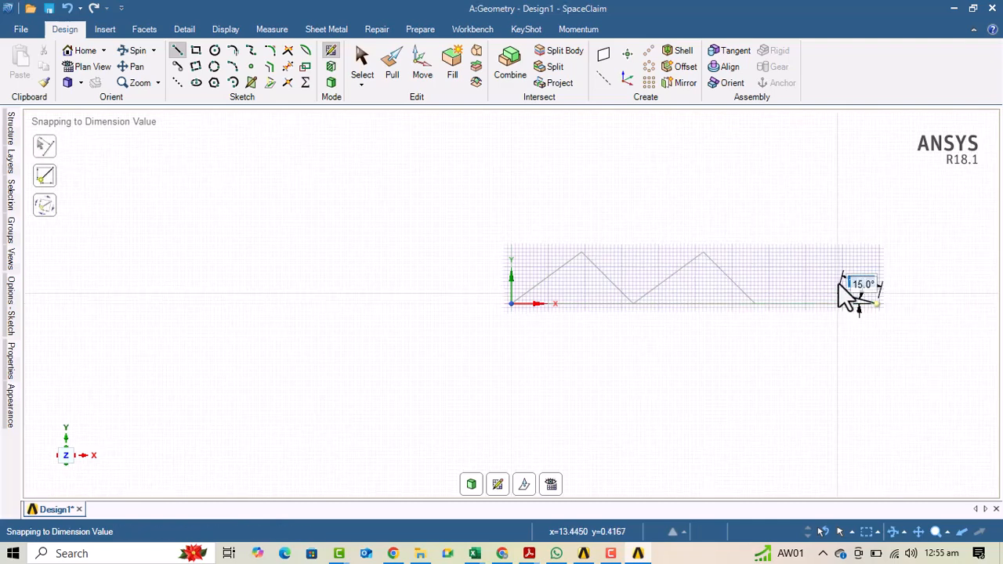
- Complete the third triangle with a 3 m side at 45° and a closing line to the second triangle's corner
type("3")
key("Tab")
type("45")
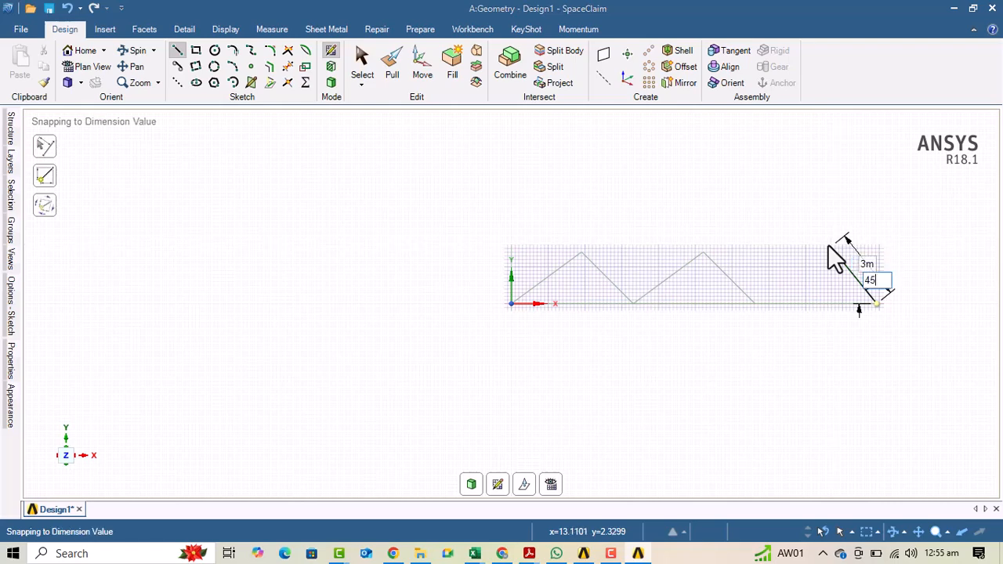
key("Return")
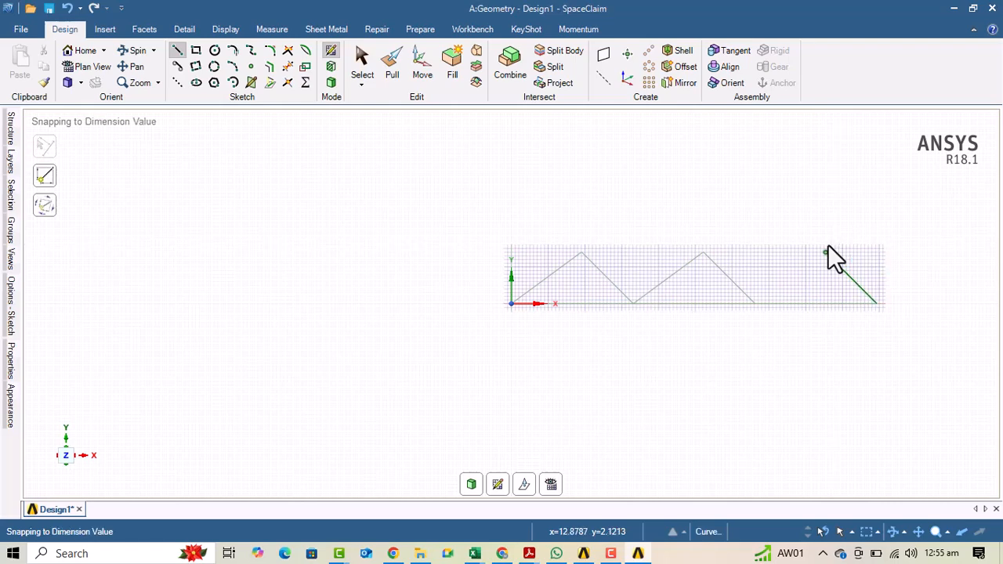
left_click(757, 301)
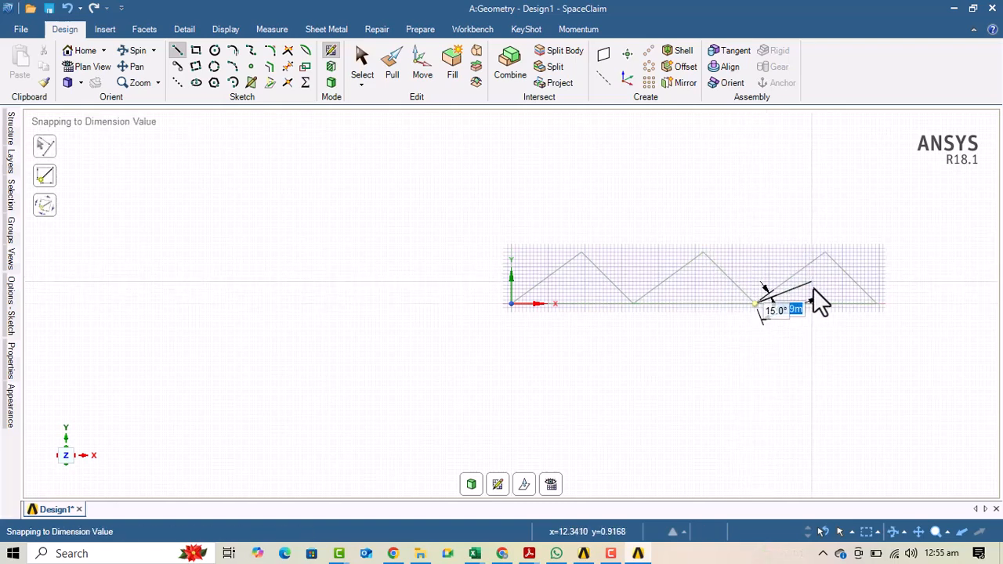
key("Escape")
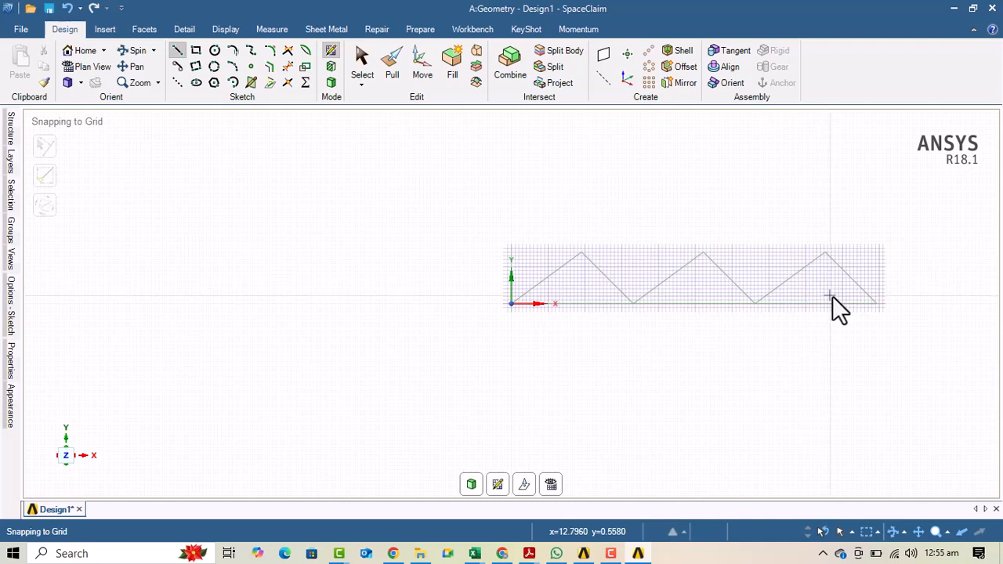
- Add a fourth 5 m base line along the X axis from the third triangle's far corner
left_click(877, 303)
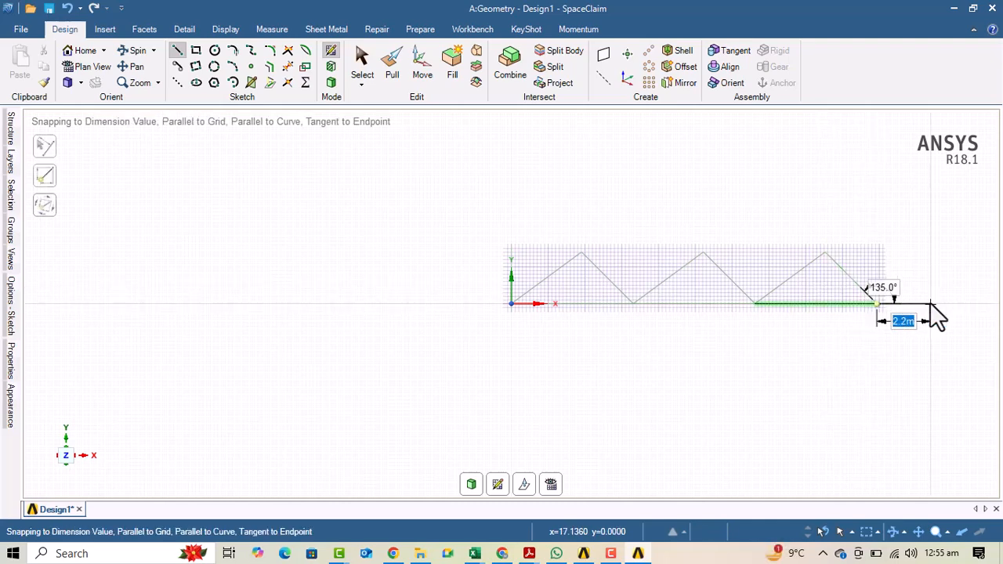
type("5")
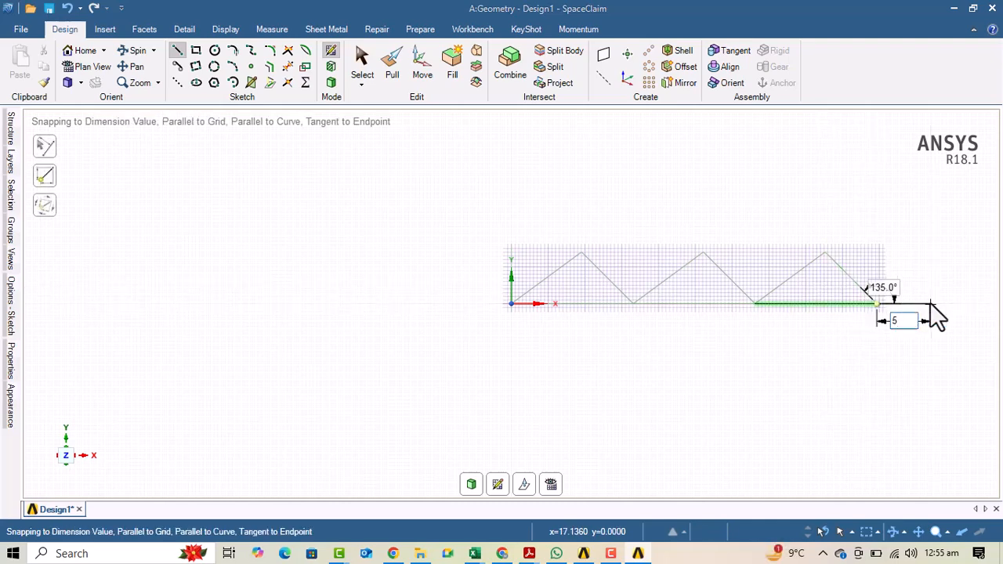
key("Return")
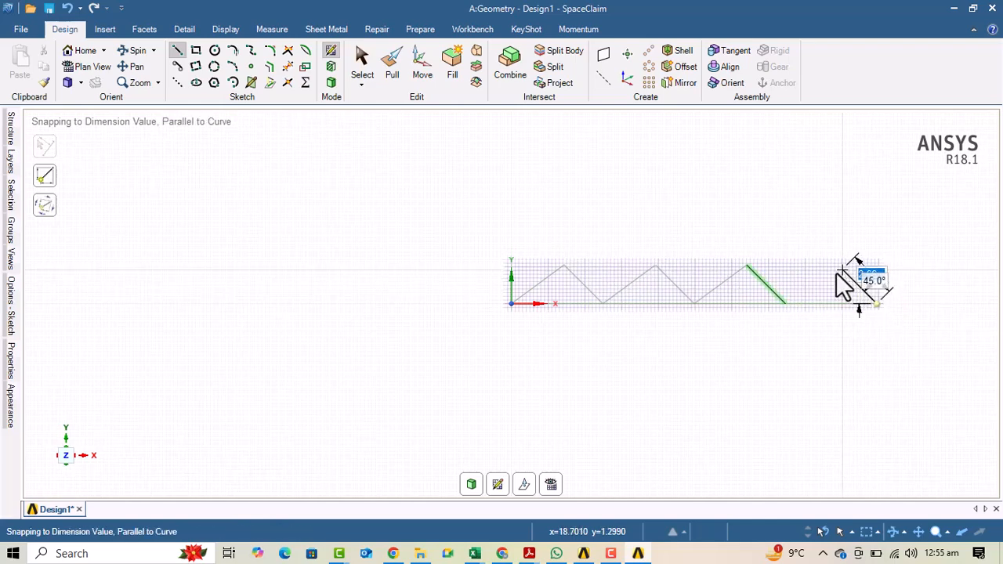
- Complete the fourth triangle with a 3 m side at 45° and a closing line to the third triangle's corner
type("3")
key("Tab")
type("45")
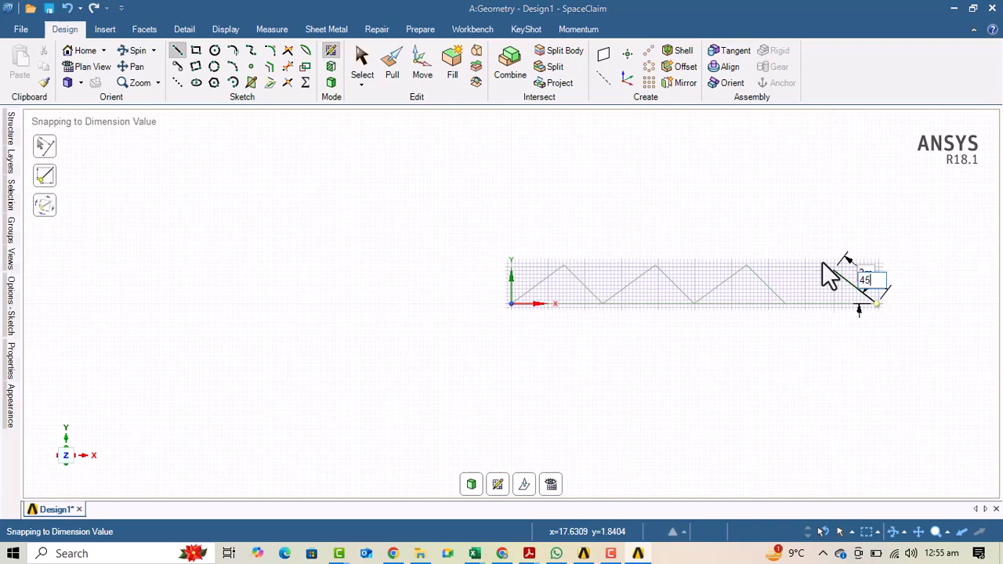
key("Return")
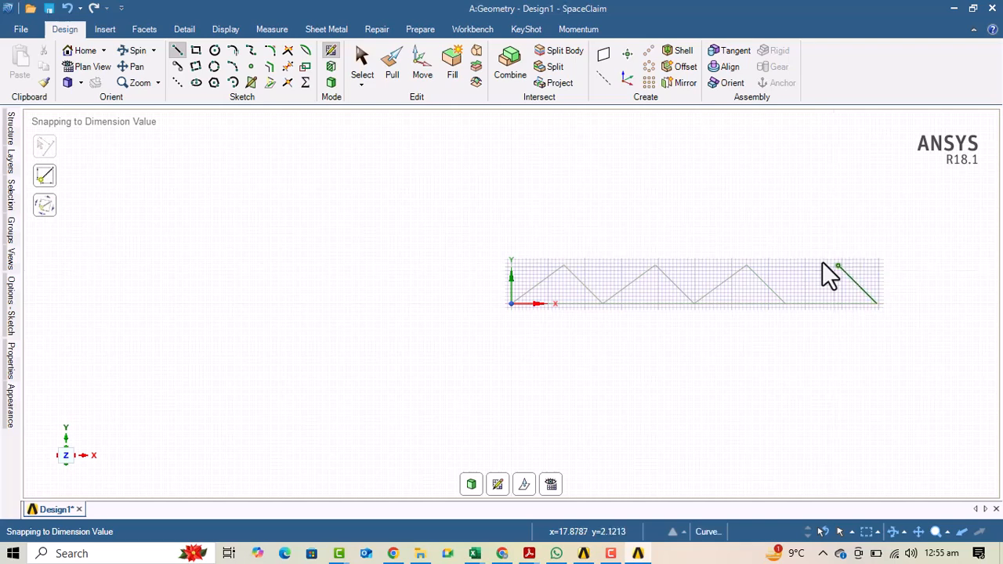
left_click(784, 304)
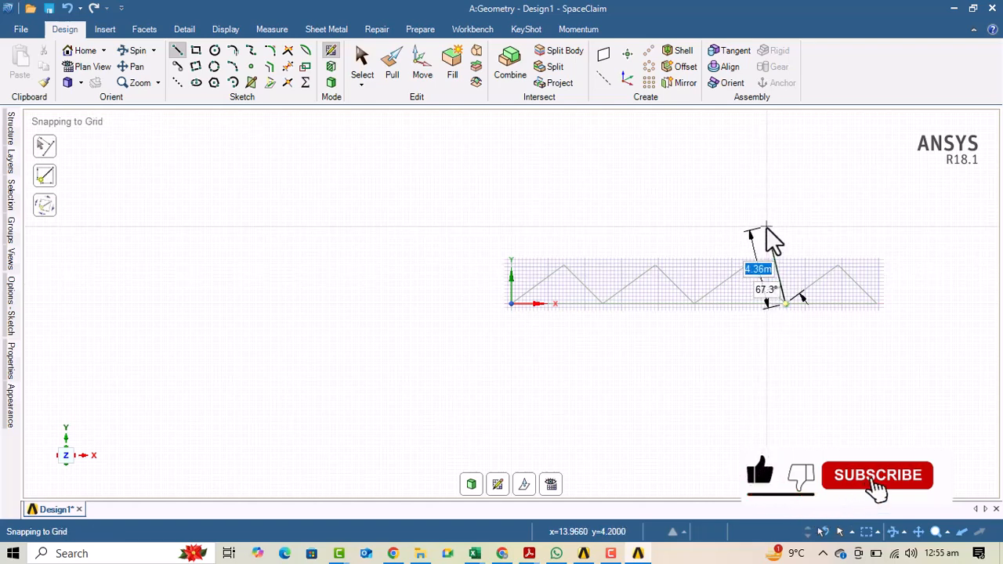
key("Escape")
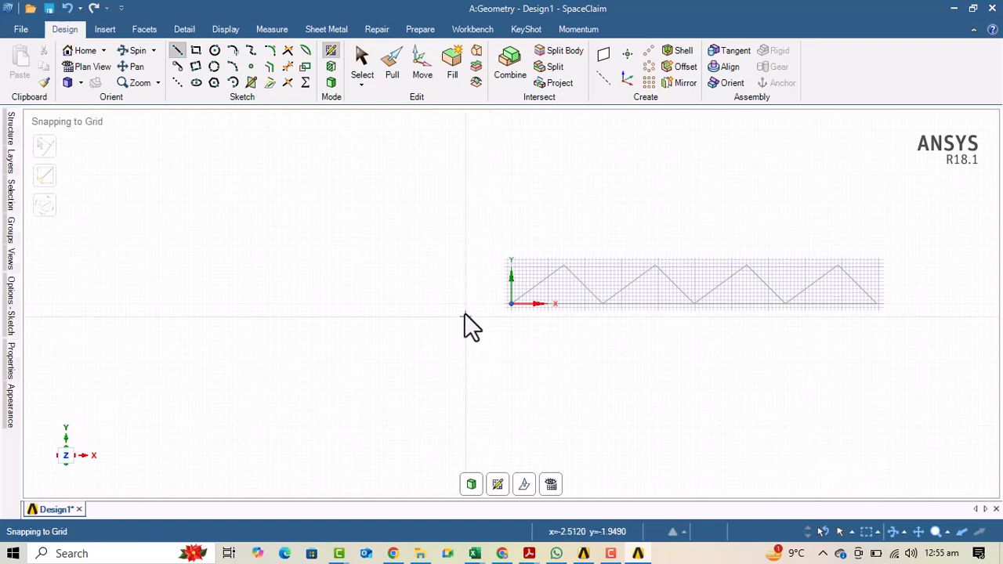
- Leave the sketch for 3D mode and add a circular tube beam profile to the design
left_click(472, 486)
key("p")
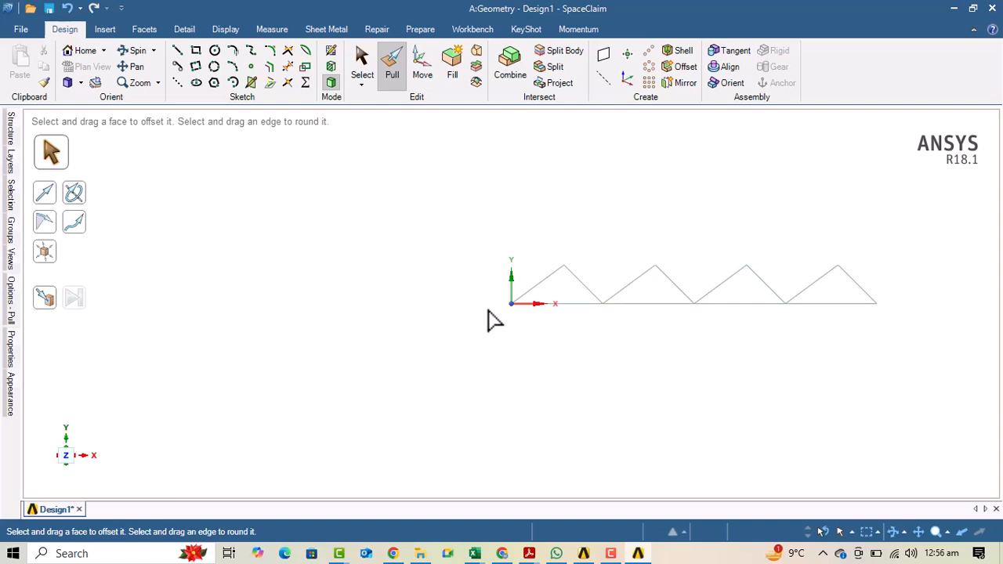
left_click(552, 304)
left_click(419, 29)
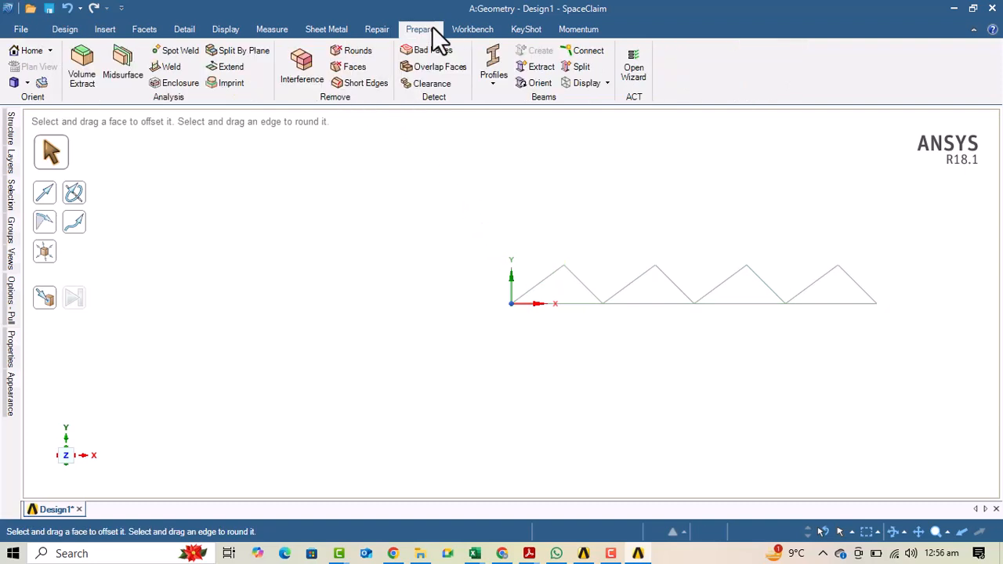
left_click(491, 82)
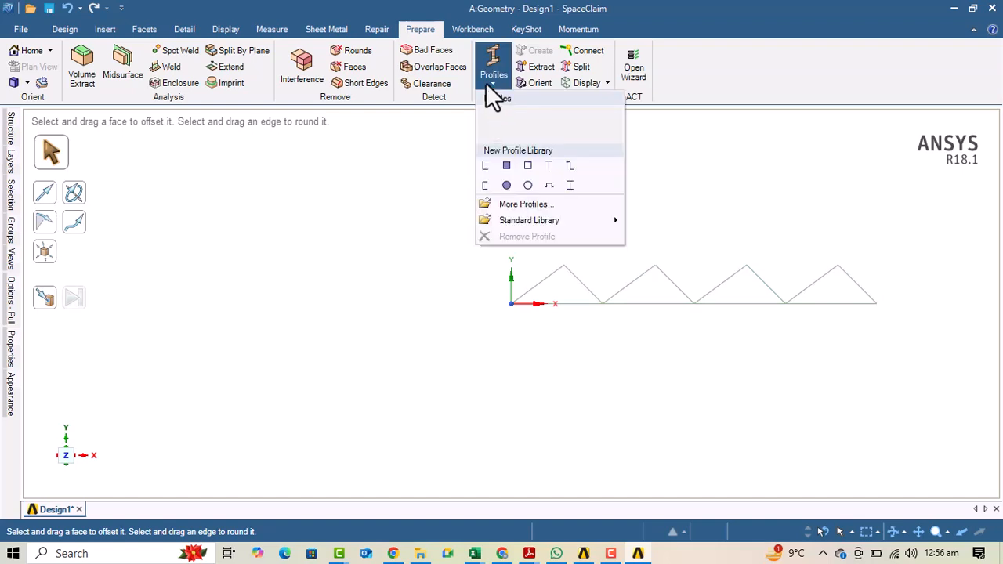
left_click(527, 186)
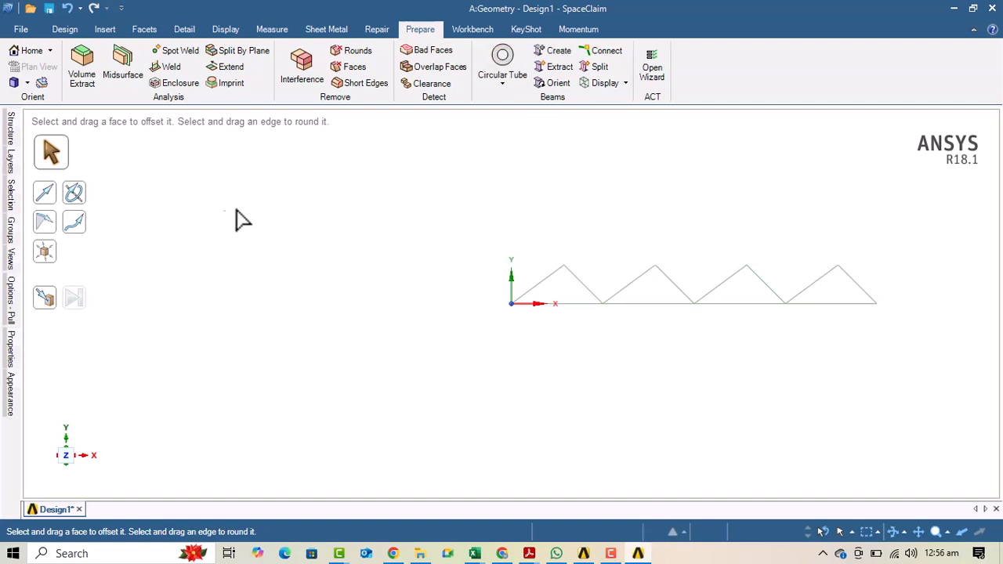
- Open the Circular Tube beam profile from the structure tree for editing
mouse_move(16, 141)
left_click(77, 154)
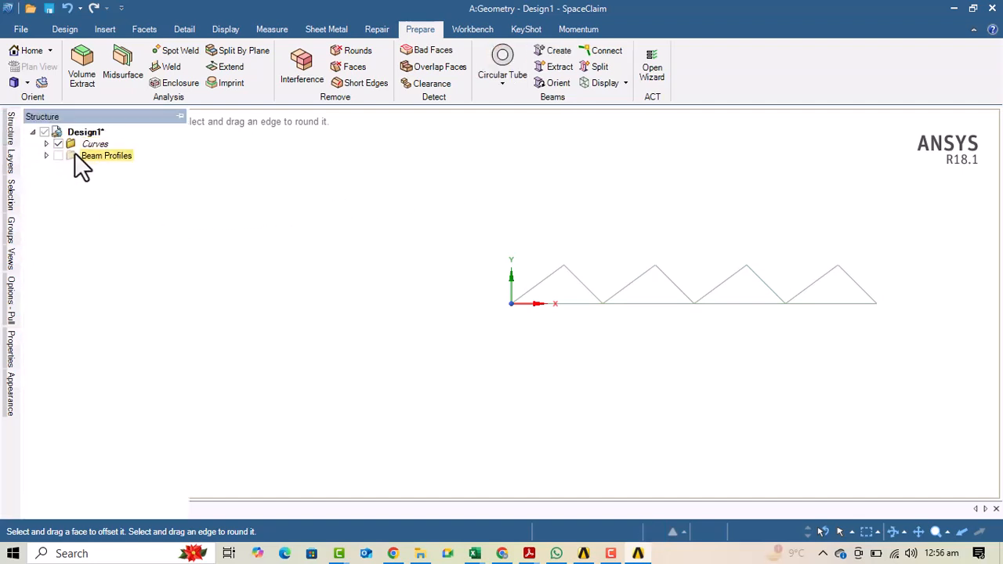
left_click(46, 156)
right_click(121, 167)
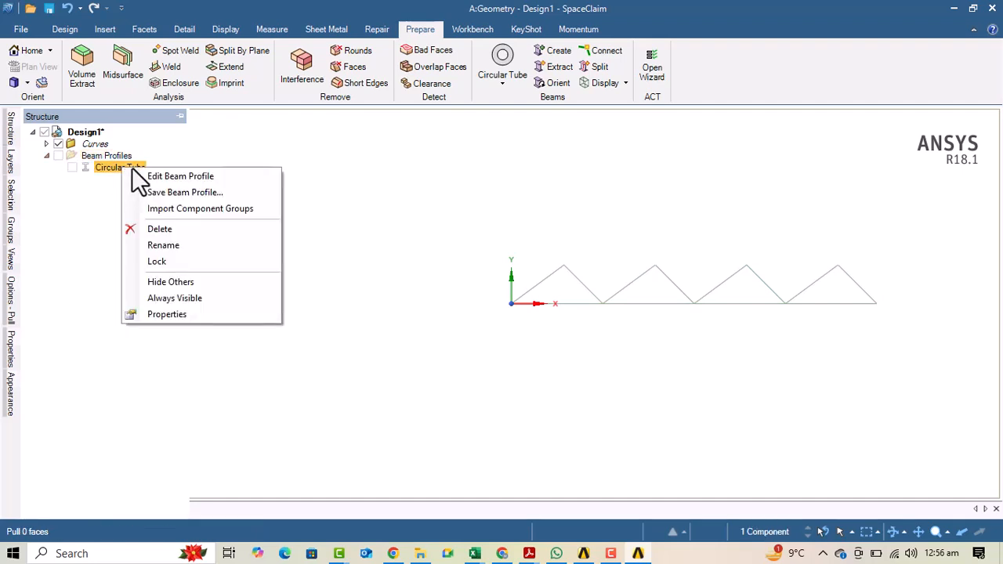
left_click(185, 175)
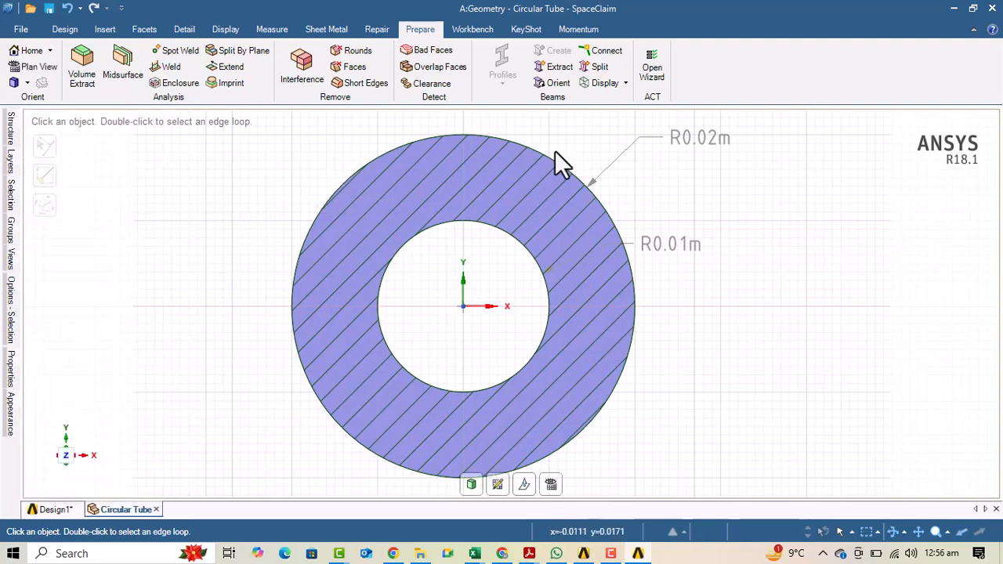
- Replace the outer circle's radius note on the tube profile with 0.01
left_click(705, 146)
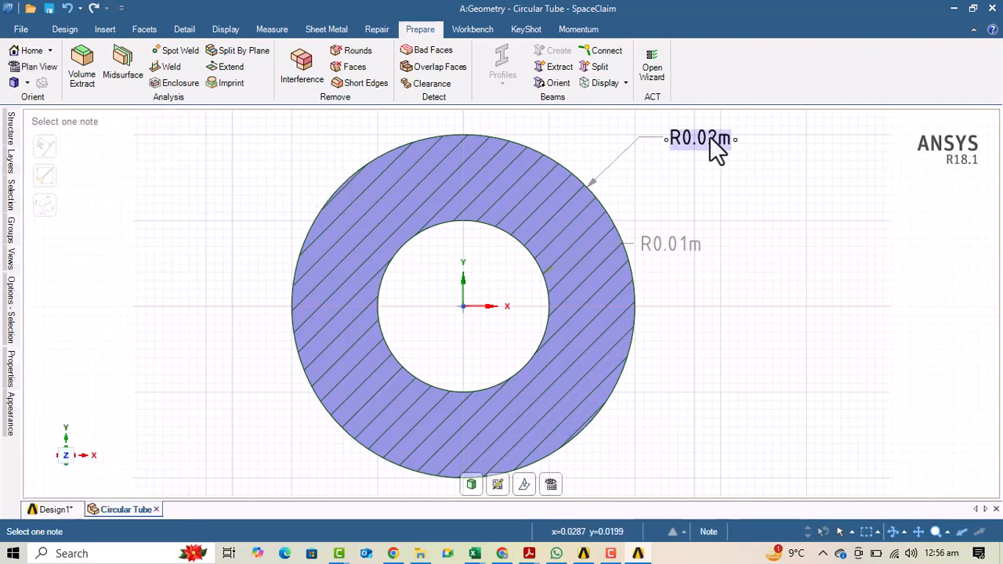
double_click(711, 137)
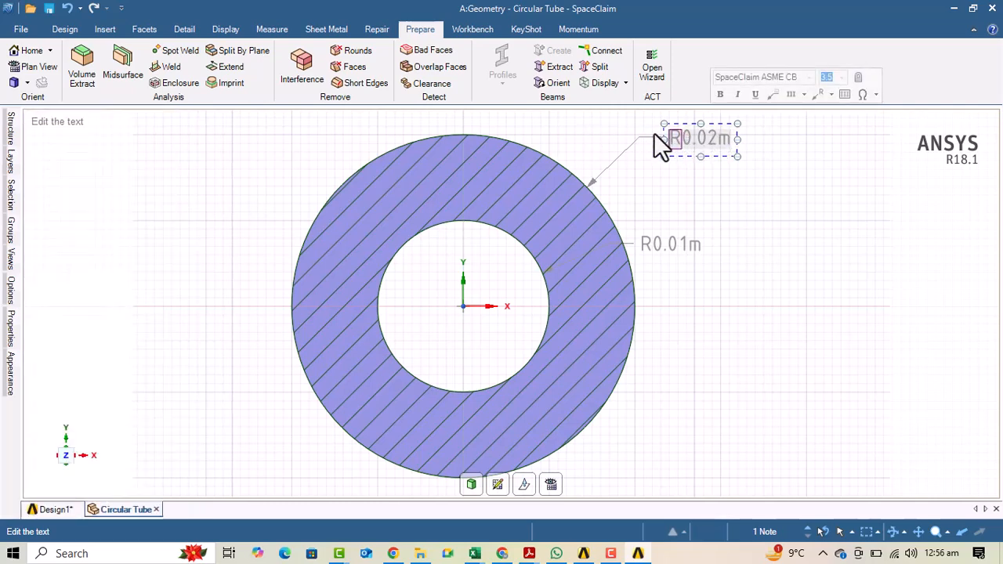
mouse_move(13, 132)
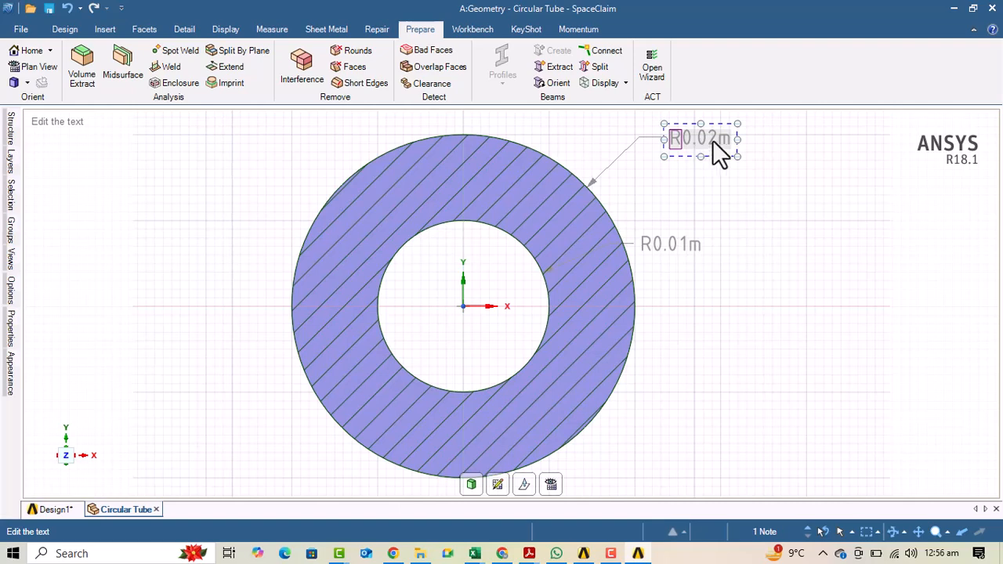
key("BackSpace")
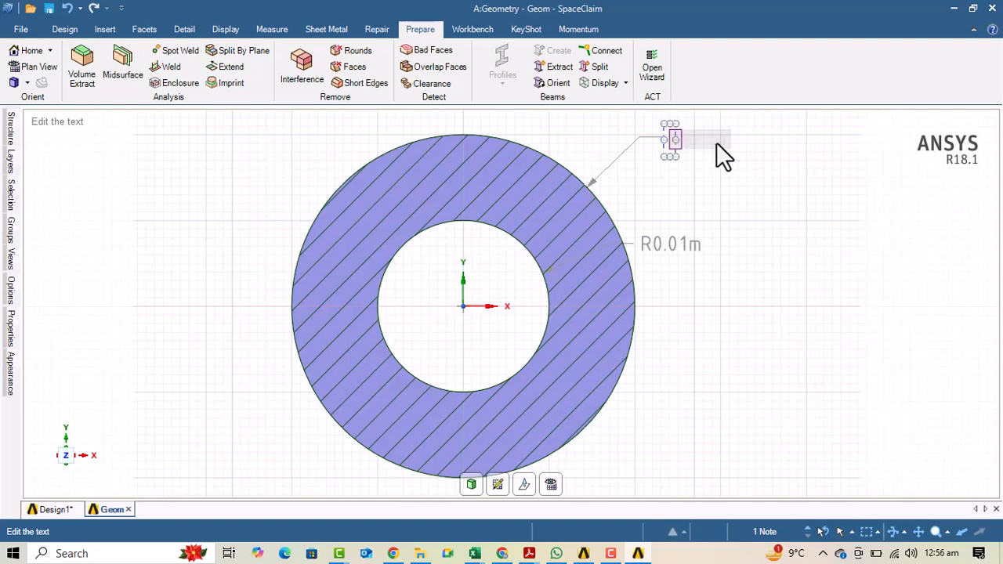
type("0.01")
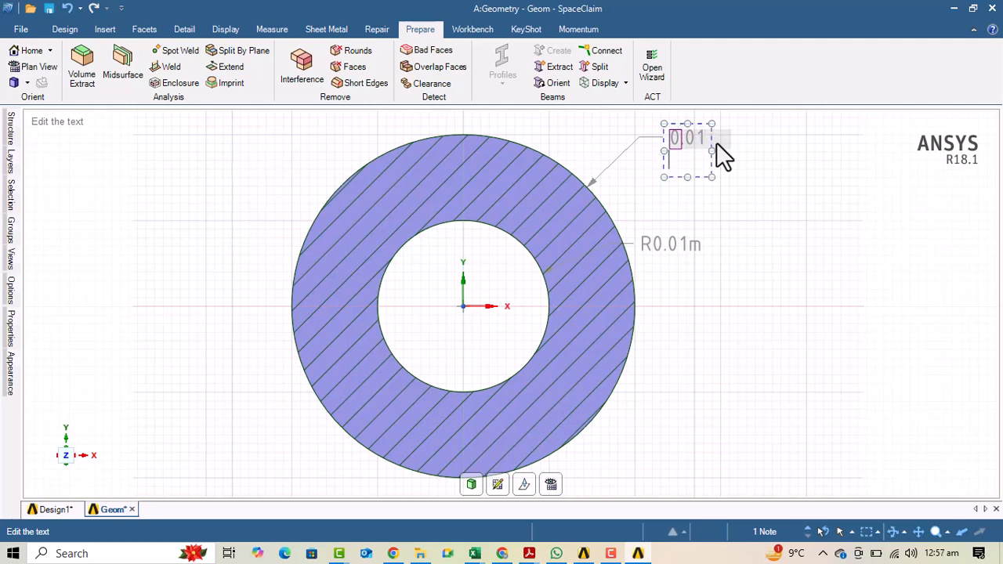
left_click(767, 169)
key("Escape")
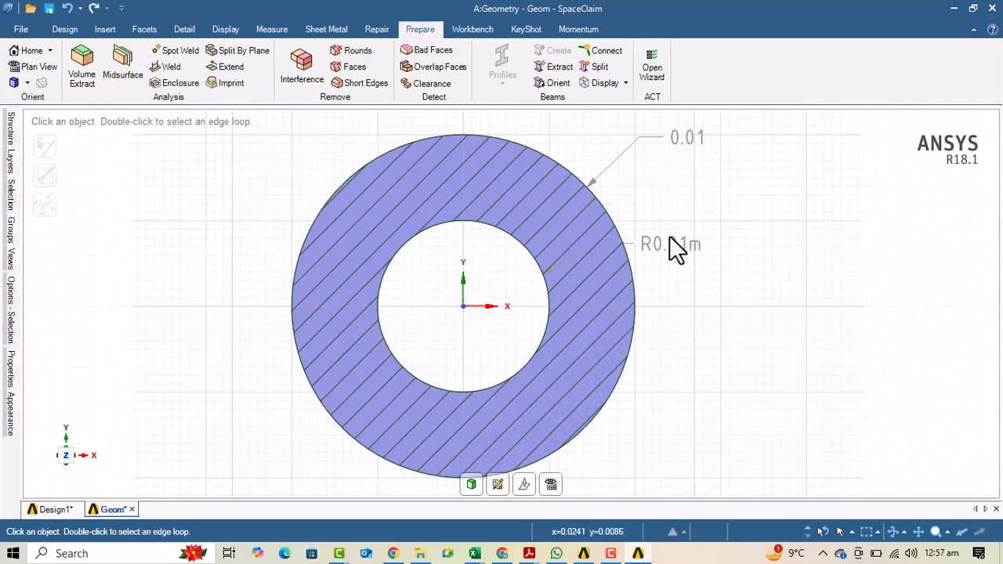
left_click(668, 249)
key("Escape")
- Return to the main truss design and reopen the Circular Tube beam profile for editing from the structure tree
right_click(103, 506)
left_click(93, 511)
left_click(59, 511)
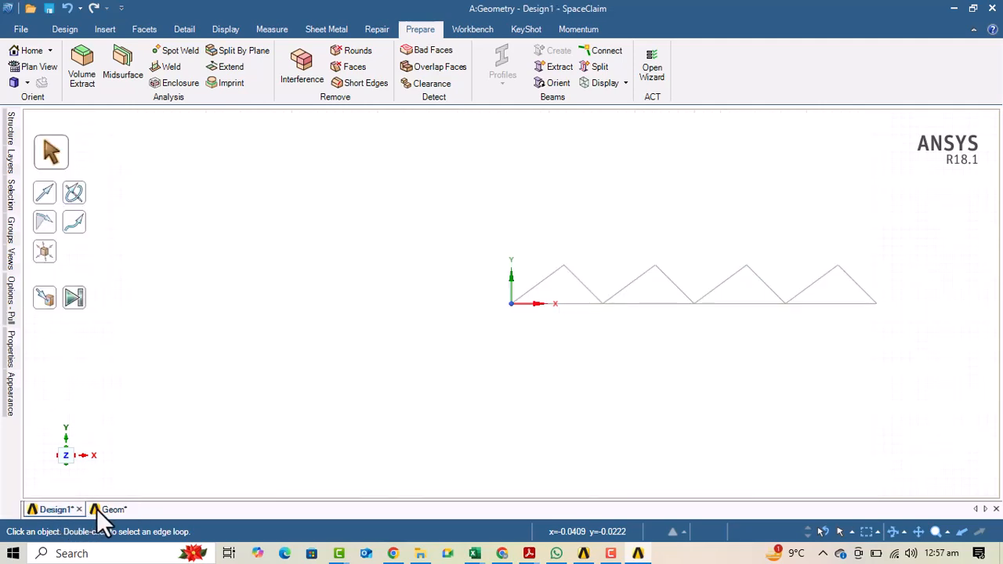
left_click(100, 510)
left_click(53, 504)
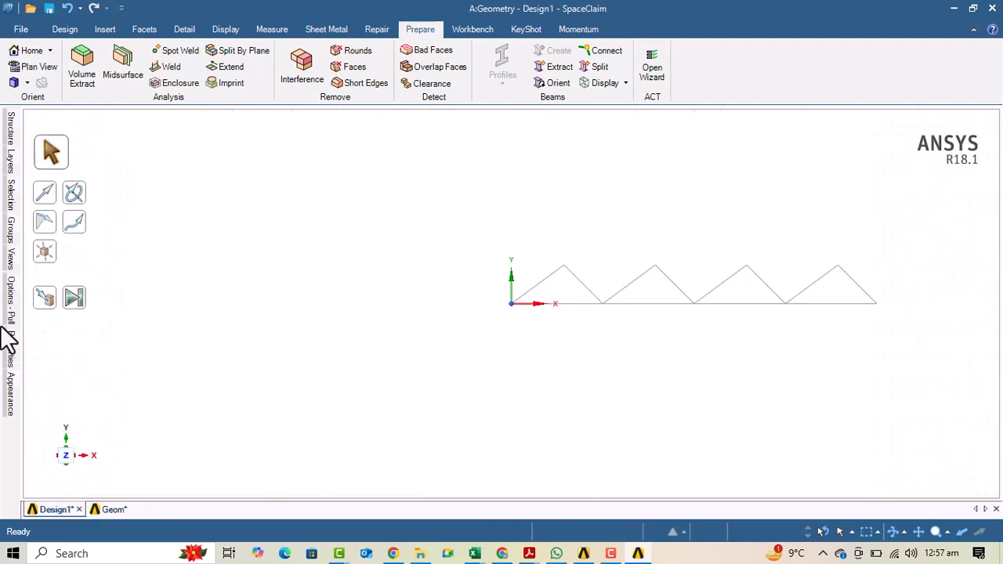
left_click(10, 131)
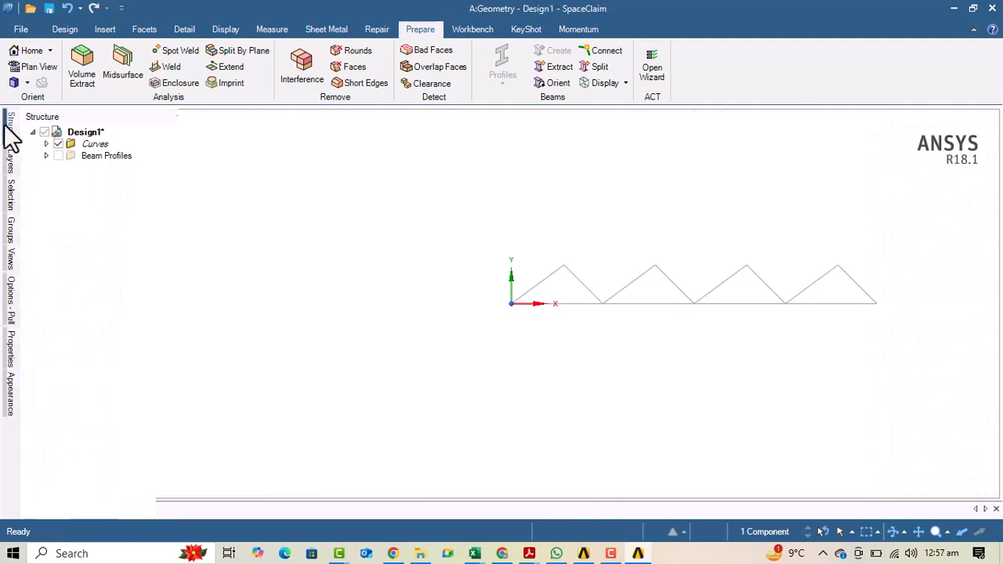
left_click(46, 155)
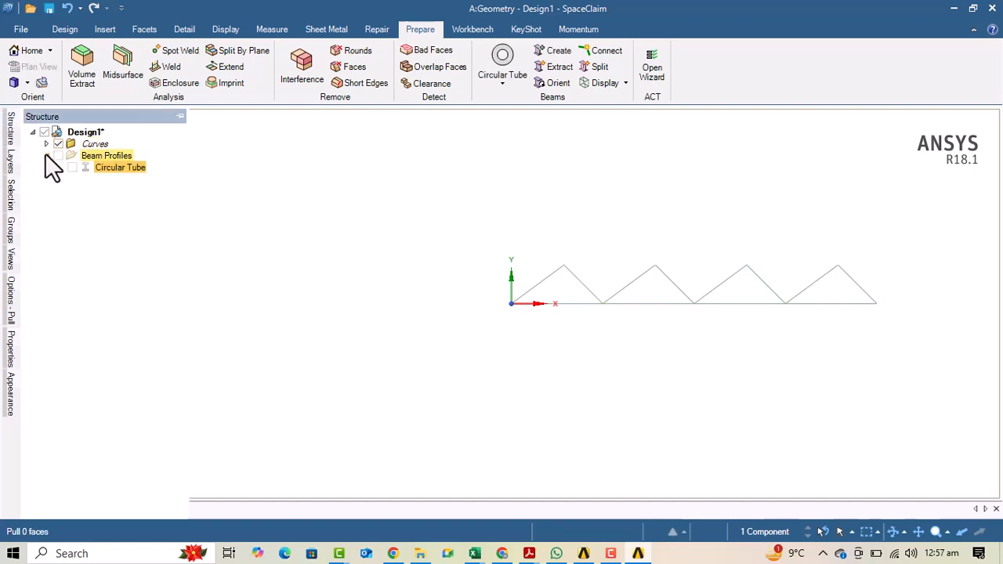
right_click(125, 166)
left_click(161, 176)
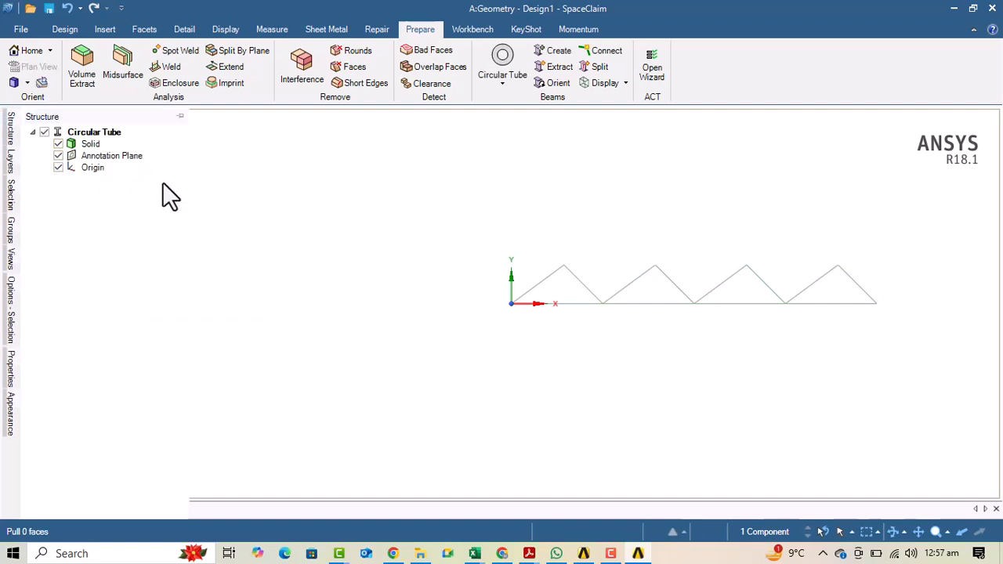
left_click(102, 132)
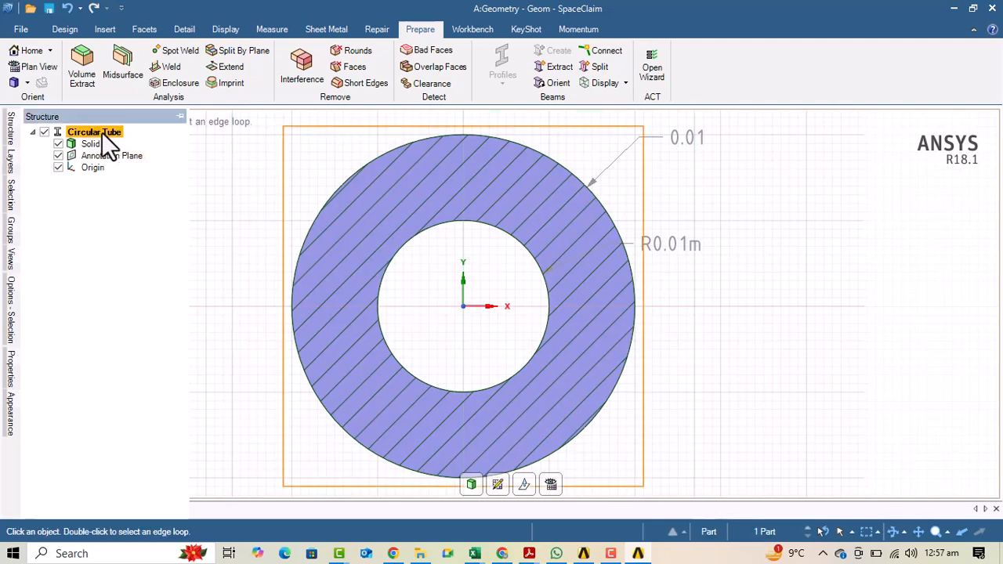
- Replace the inner circle's radius note on the tube profile with 0.05
double_click(673, 243)
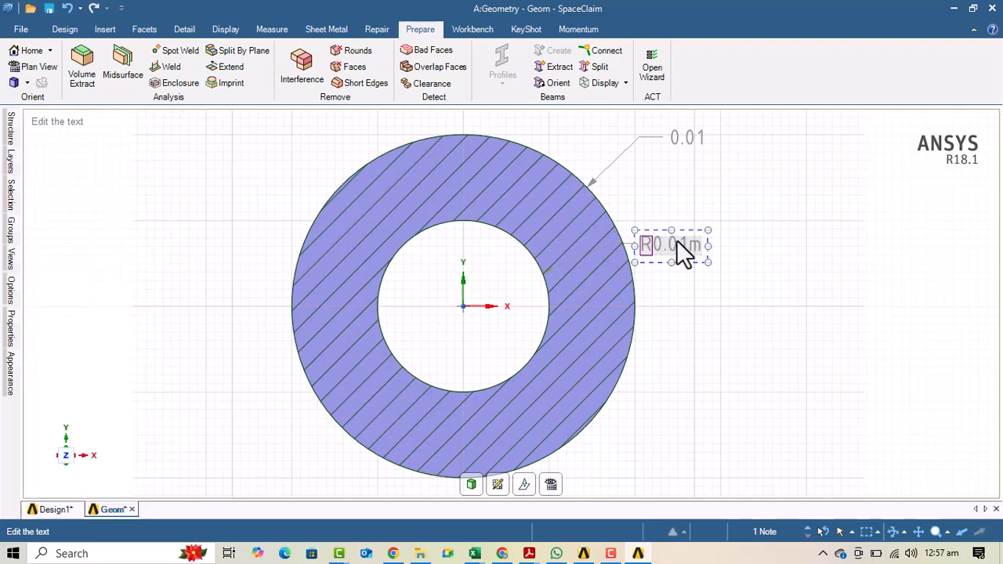
key("Delete")
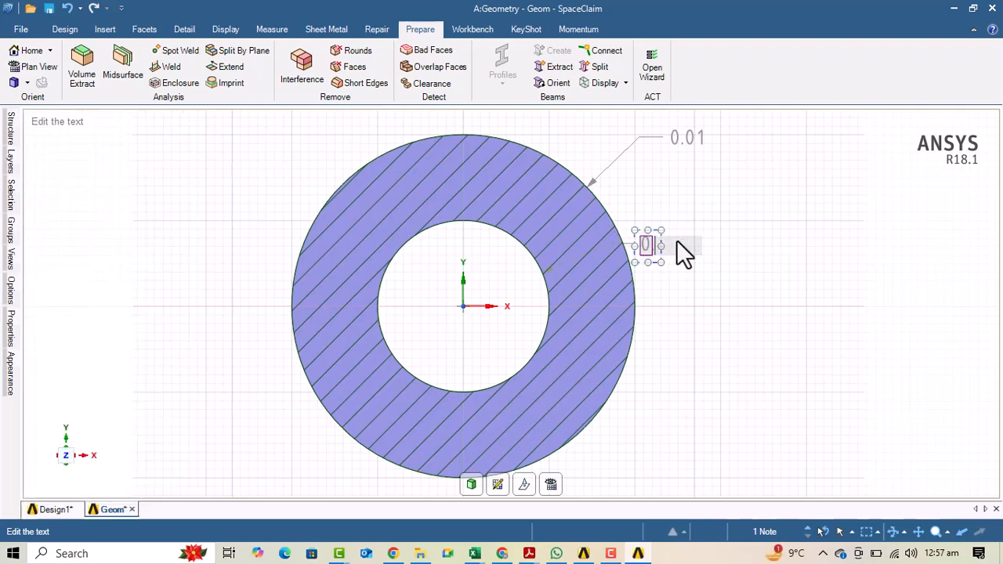
type("0.05")
key("Return")
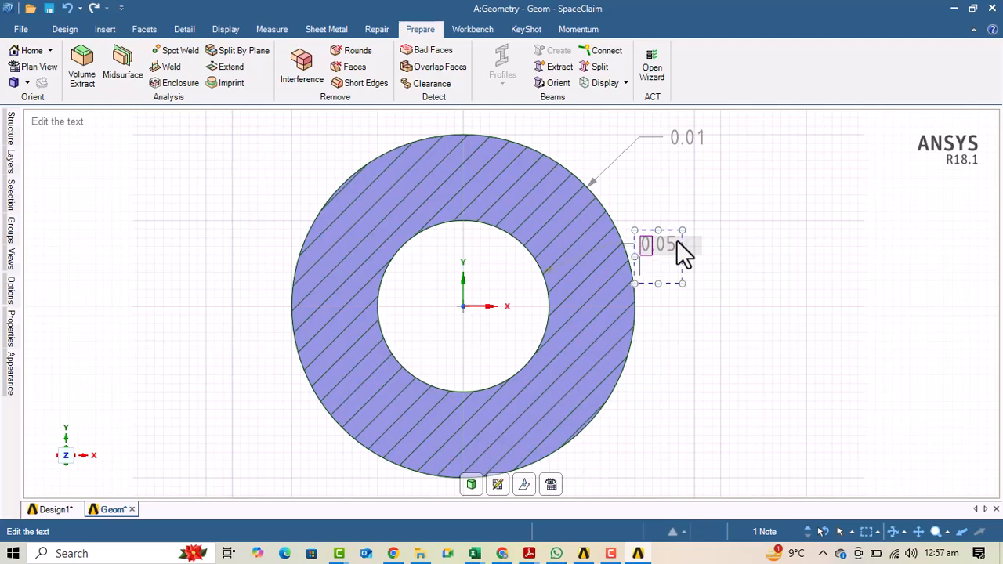
key("Escape")
key("Escape")
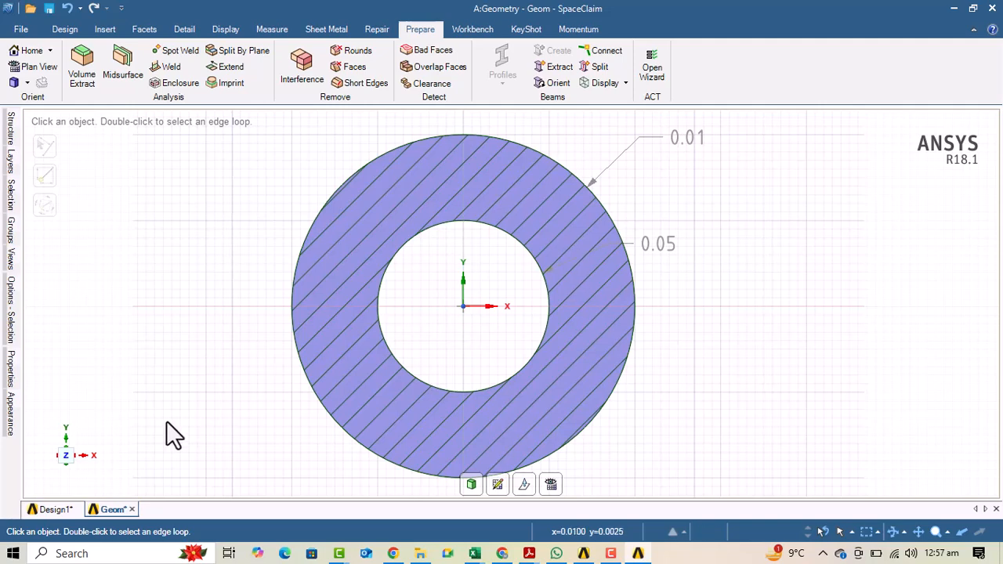
- Return to the truss design, select all its curves and create Circular Tube beams on them
left_click(44, 508)
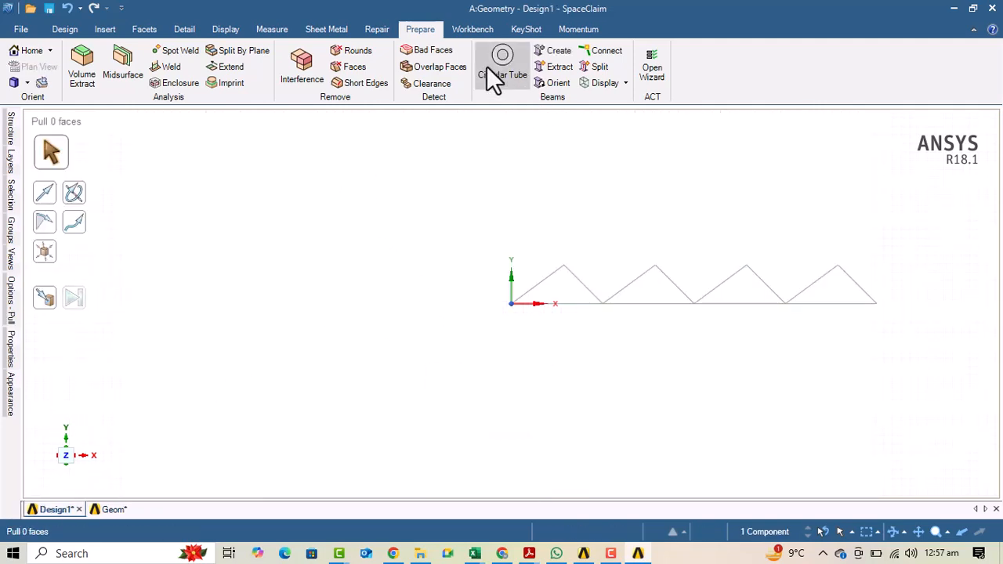
left_click(66, 29)
left_click(364, 58)
left_click_drag(428, 190, 939, 372)
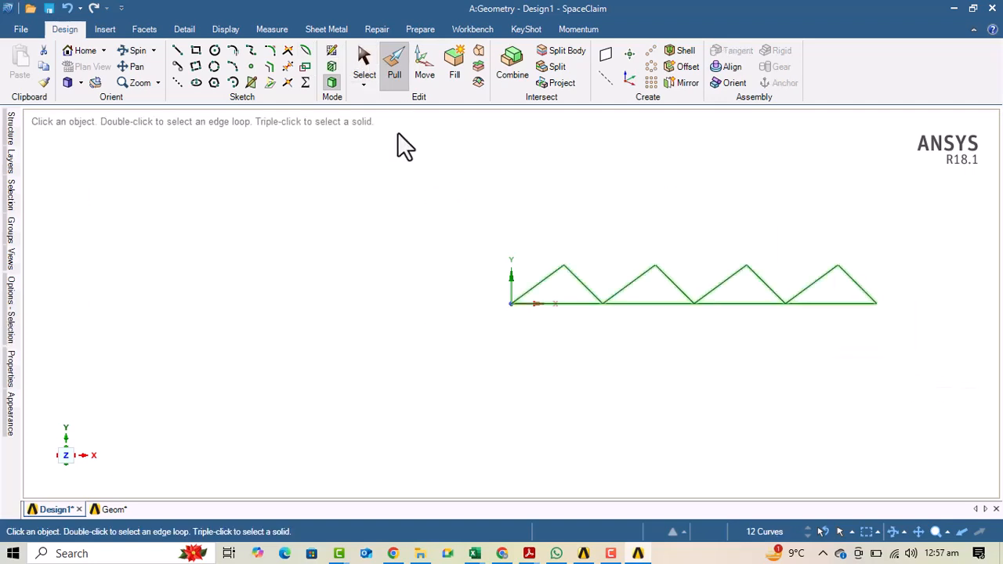
left_click(425, 32)
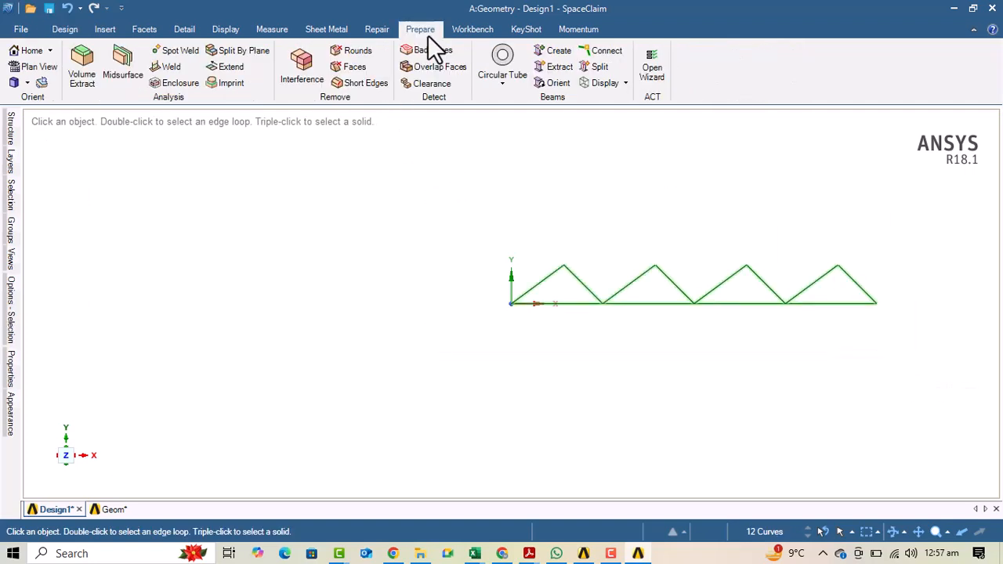
left_click(542, 55)
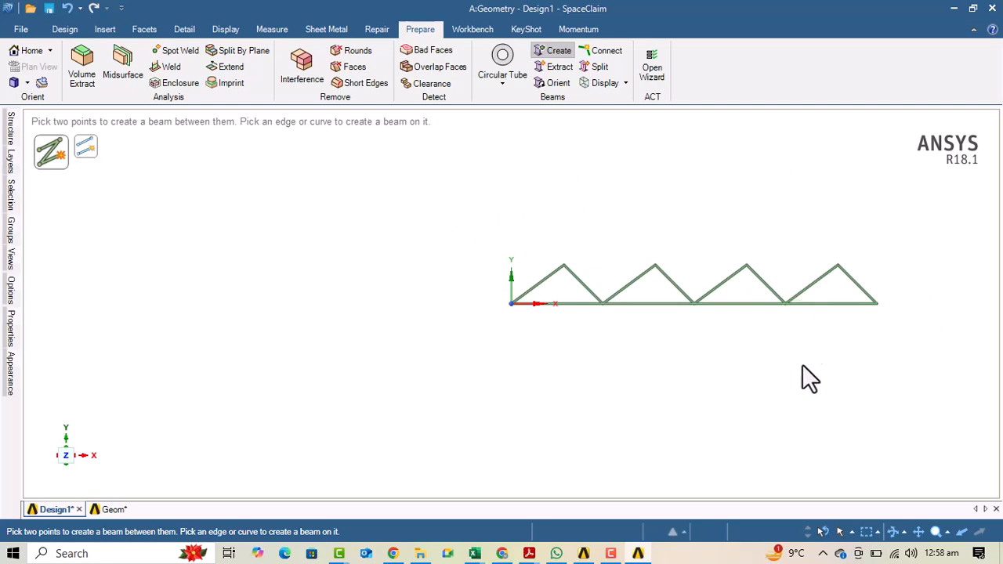
- Share the coincident topology at all the truss joints
left_click(464, 29)
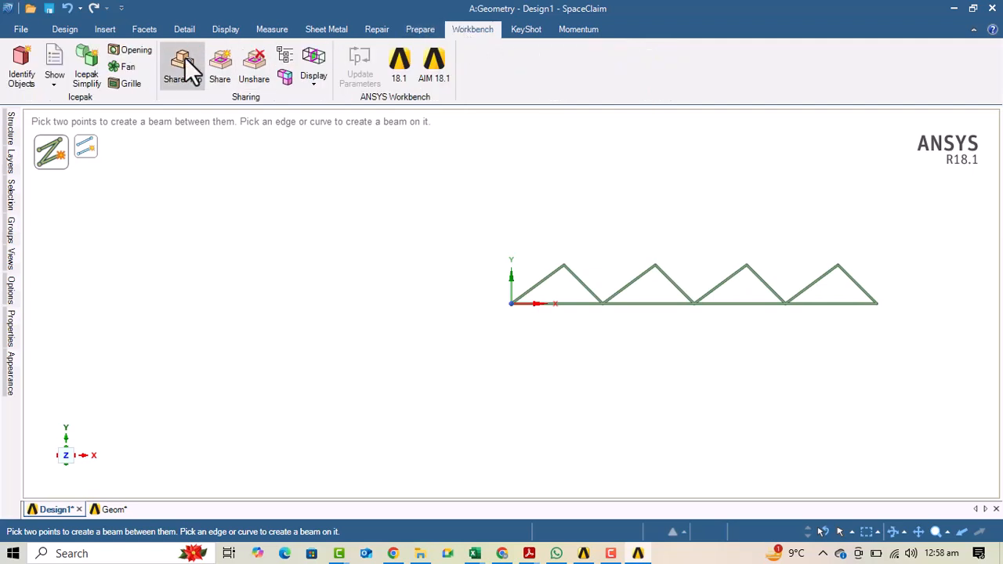
left_click(213, 62)
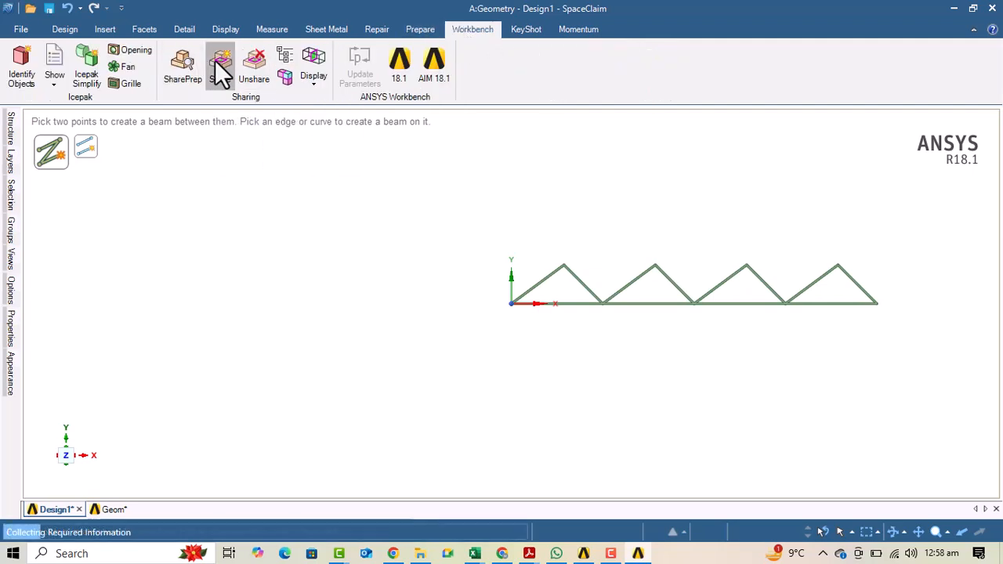
left_click_drag(356, 197, 930, 447)
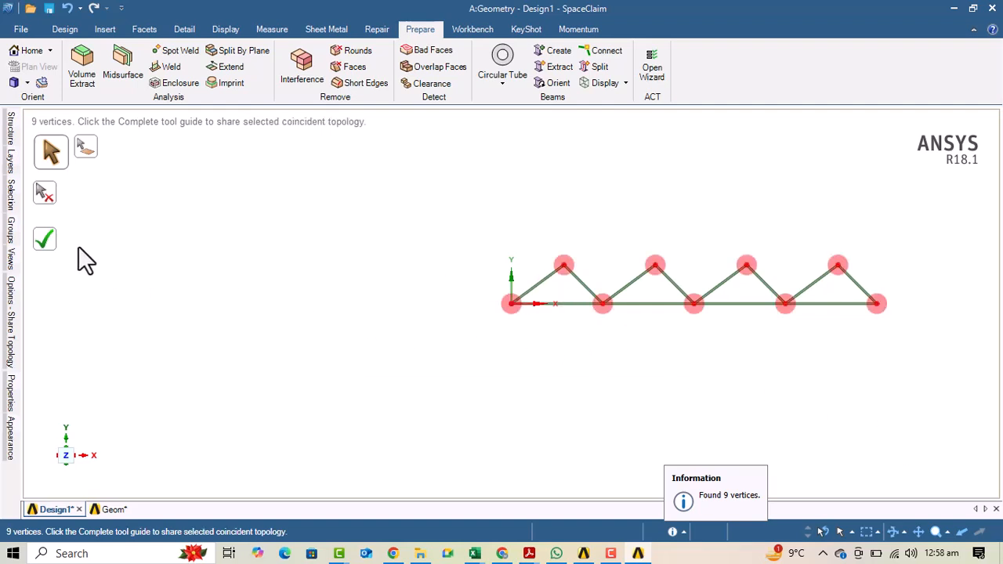
left_click(38, 239)
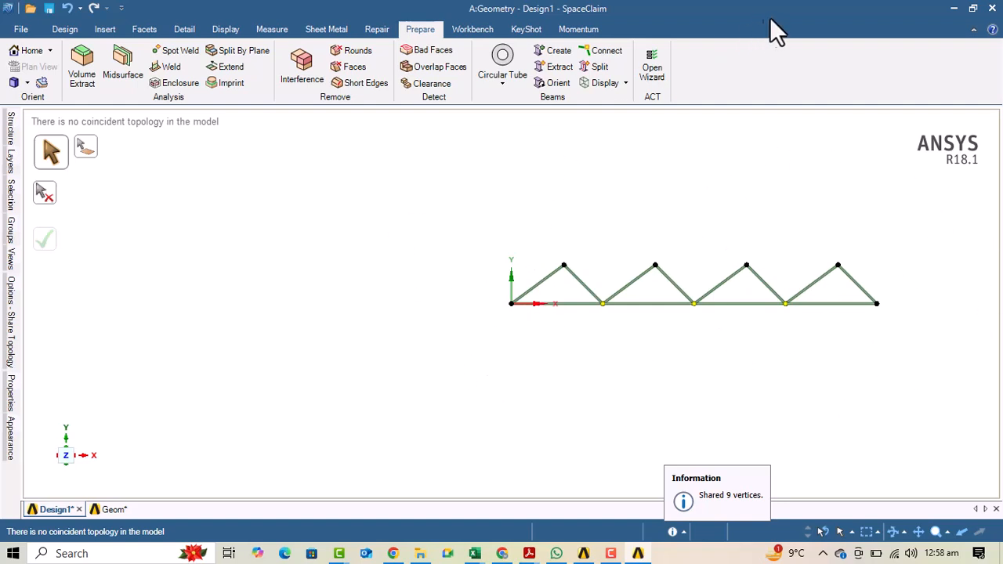
- Switch to Workbench, add a Static Structural system and link the existing geometry to its Geometry cell
left_click(955, 9)
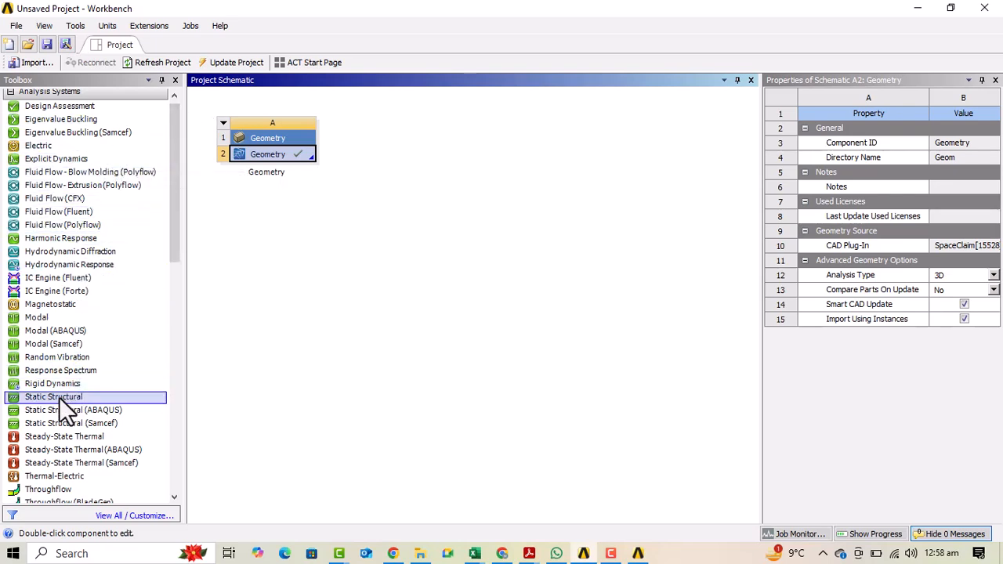
left_click_drag(57, 396, 464, 173)
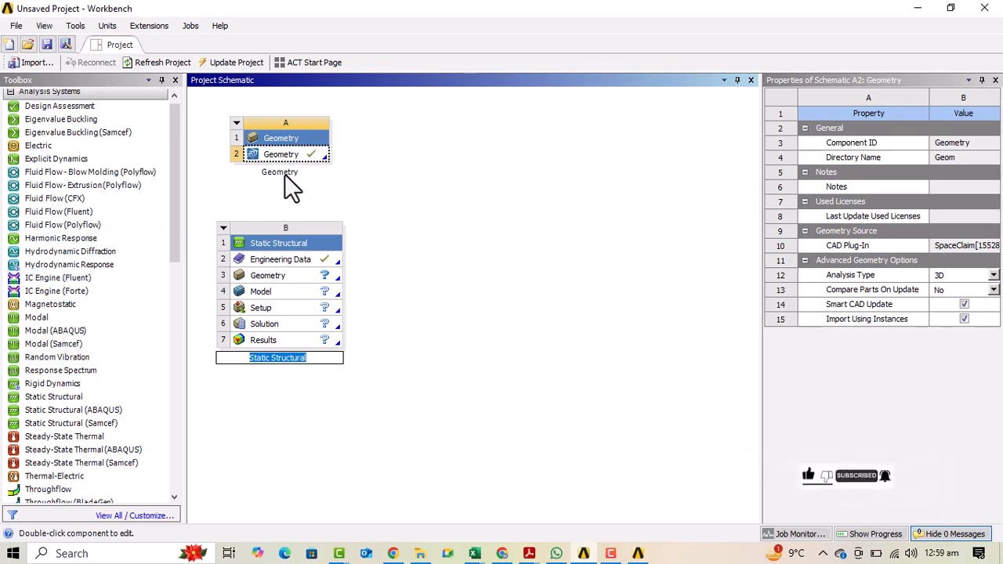
left_click_drag(276, 153, 284, 275)
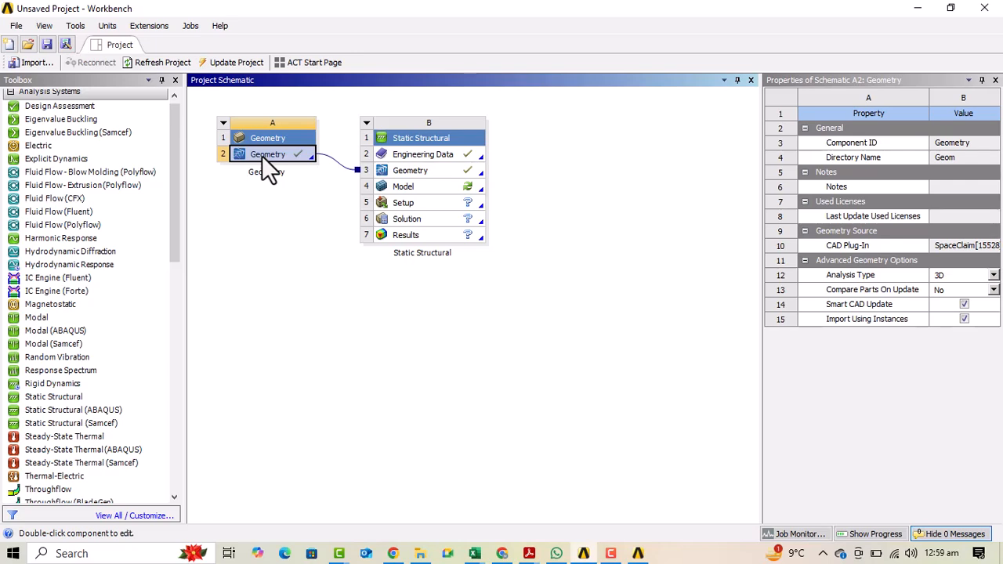
- Add a Steady-State Thermal system and link the existing geometry to its Geometry cell
left_click(69, 436)
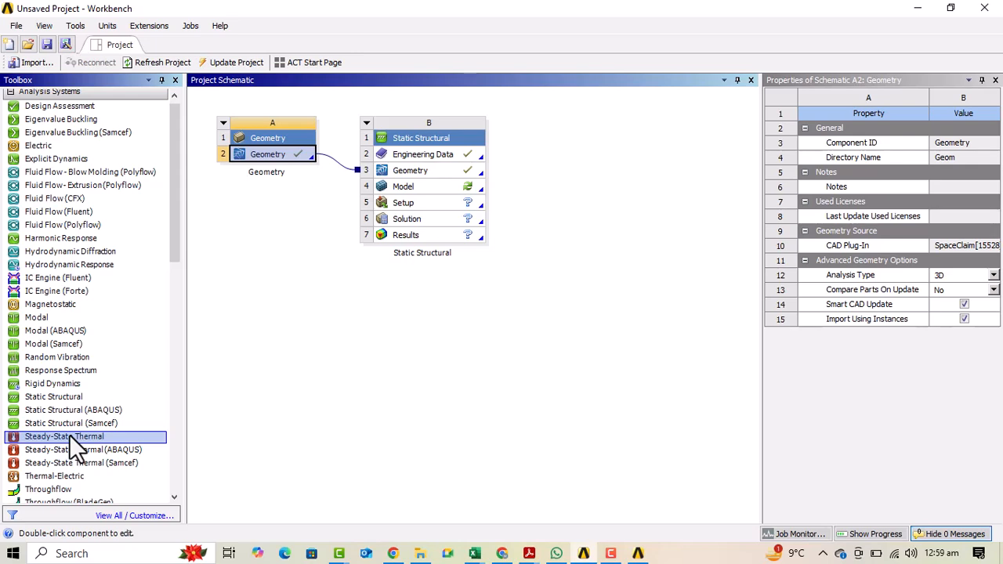
double_click(69, 437)
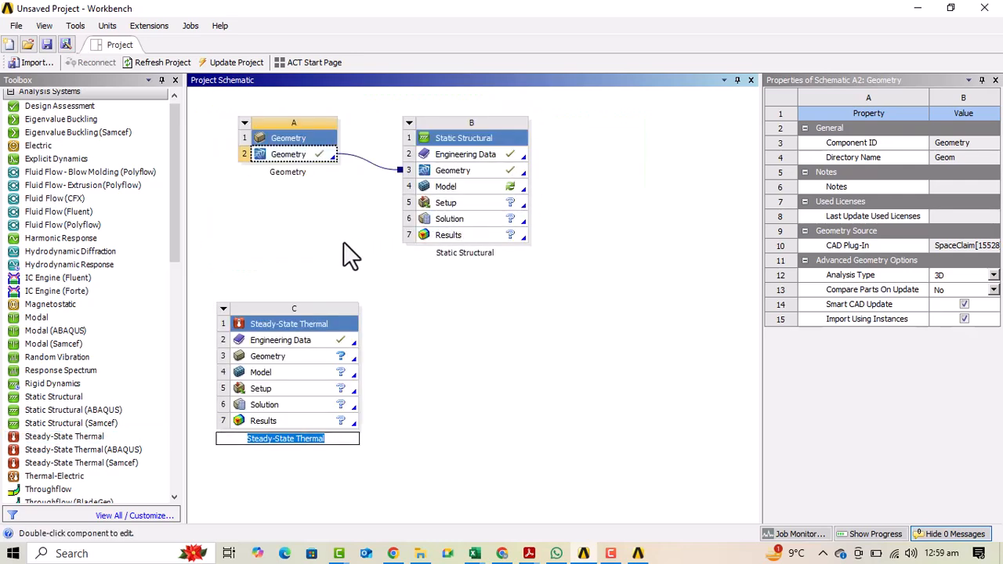
left_click(283, 153)
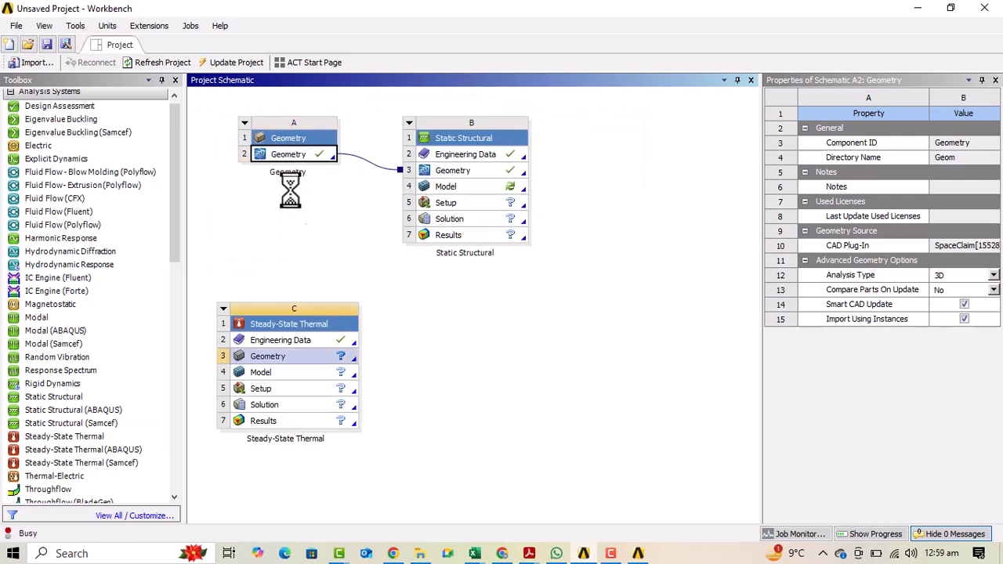
left_click_drag(304, 362, 302, 363)
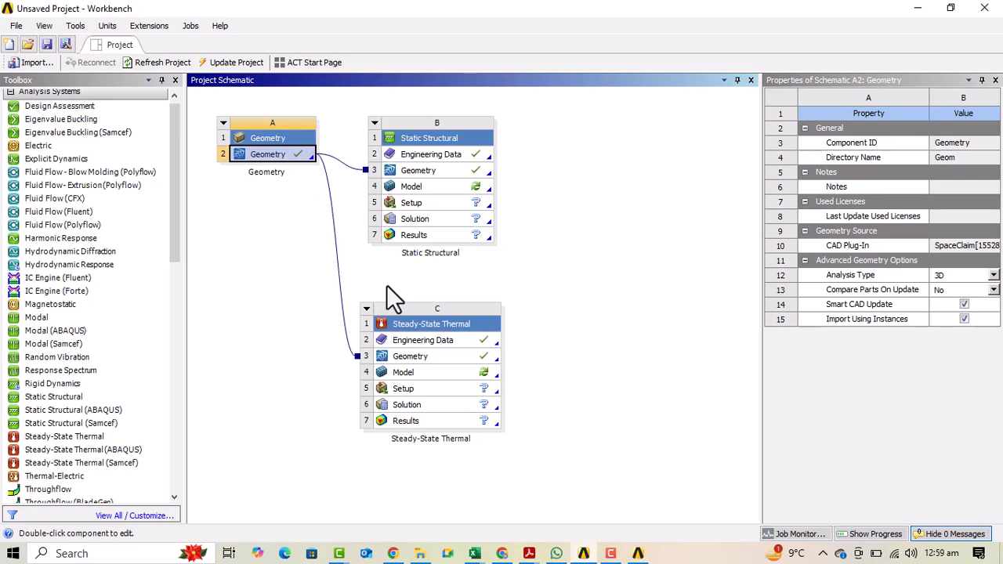
- Delete the Steady-State Thermal system from the project schematic
left_click(366, 309)
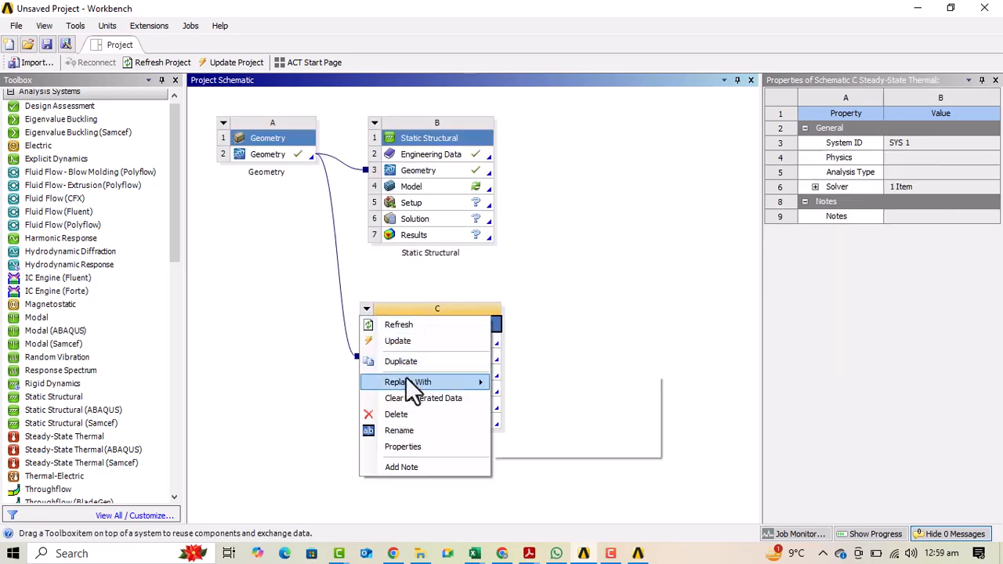
left_click(420, 415)
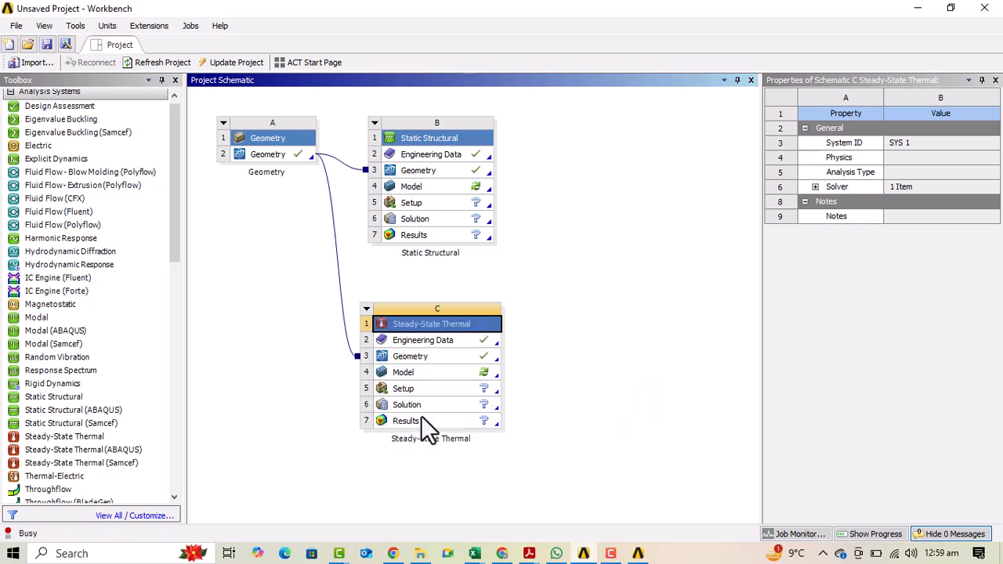
left_click(525, 302)
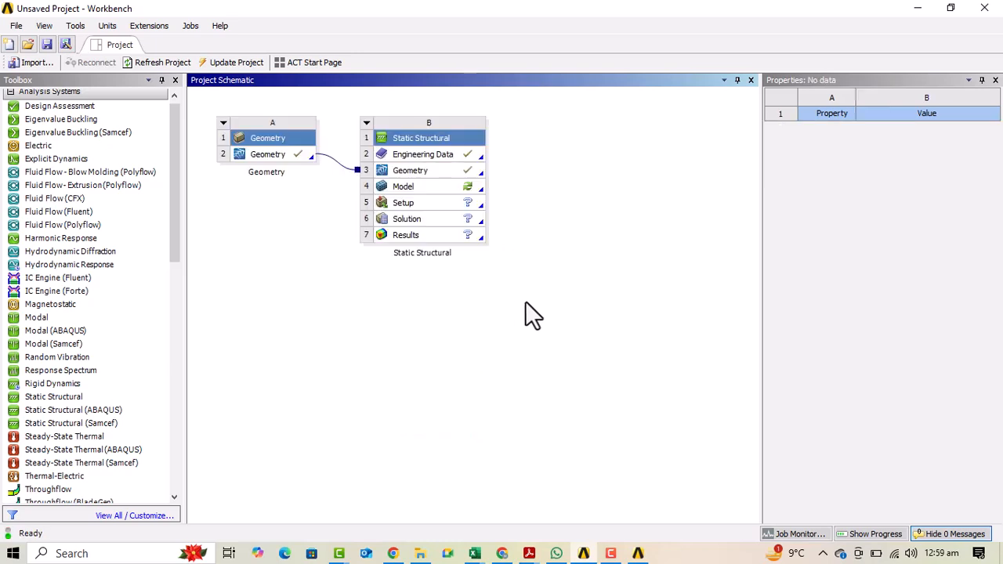
- Open the Static Structural system's model in Mechanical
double_click(412, 186)
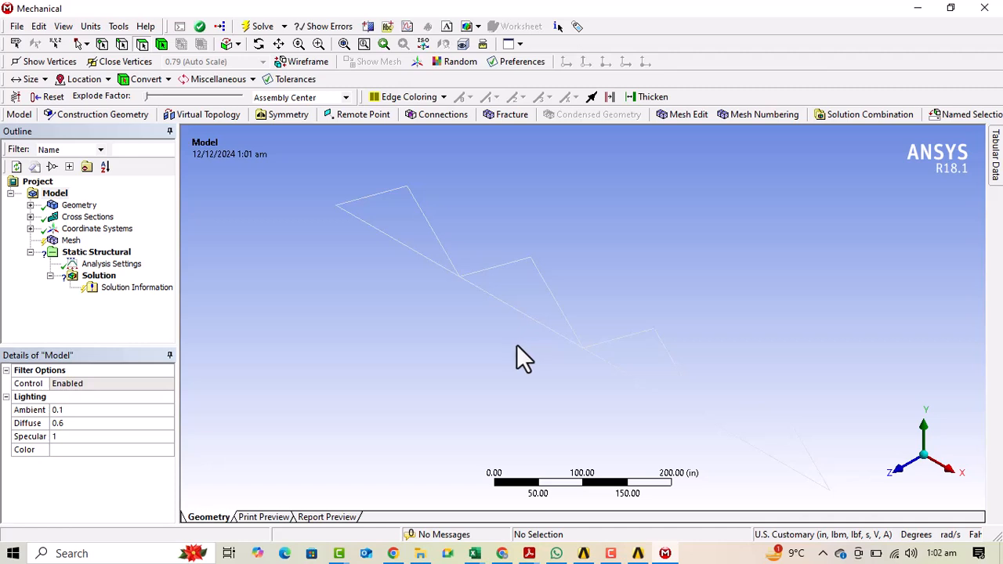
- Generate the truss mesh with the default mesh settings
left_click(902, 473)
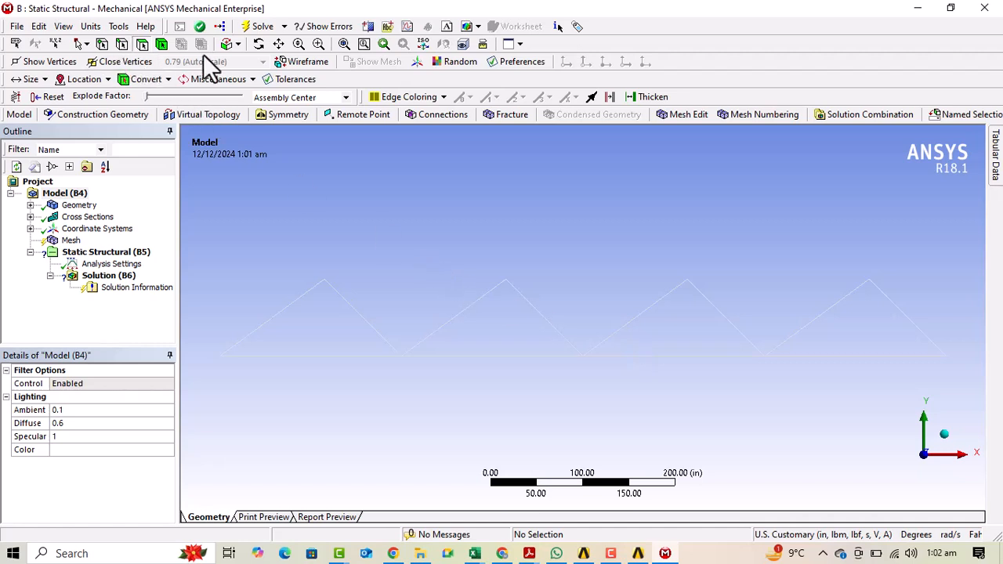
left_click(277, 45)
left_click_drag(627, 277, 626, 216)
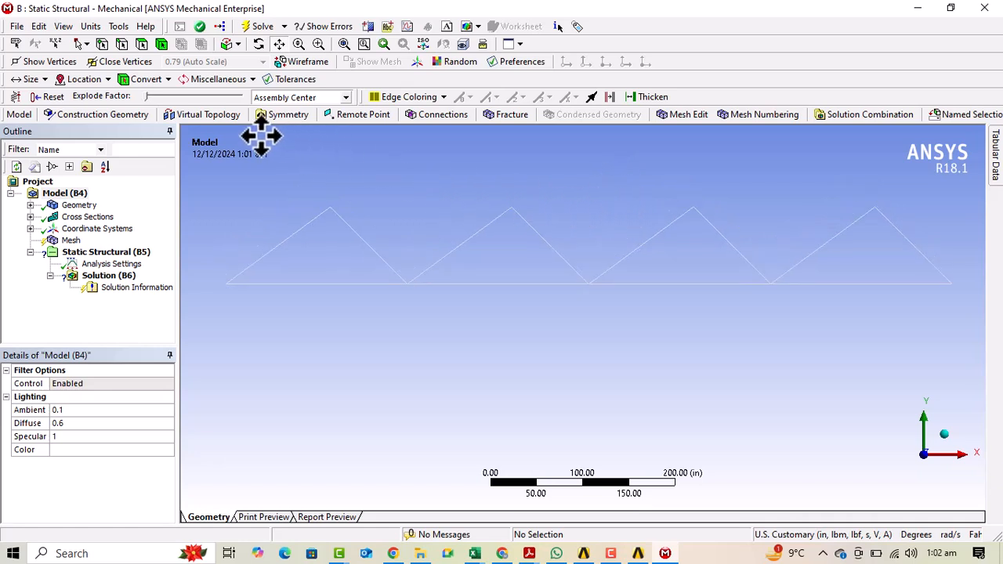
left_click(72, 241)
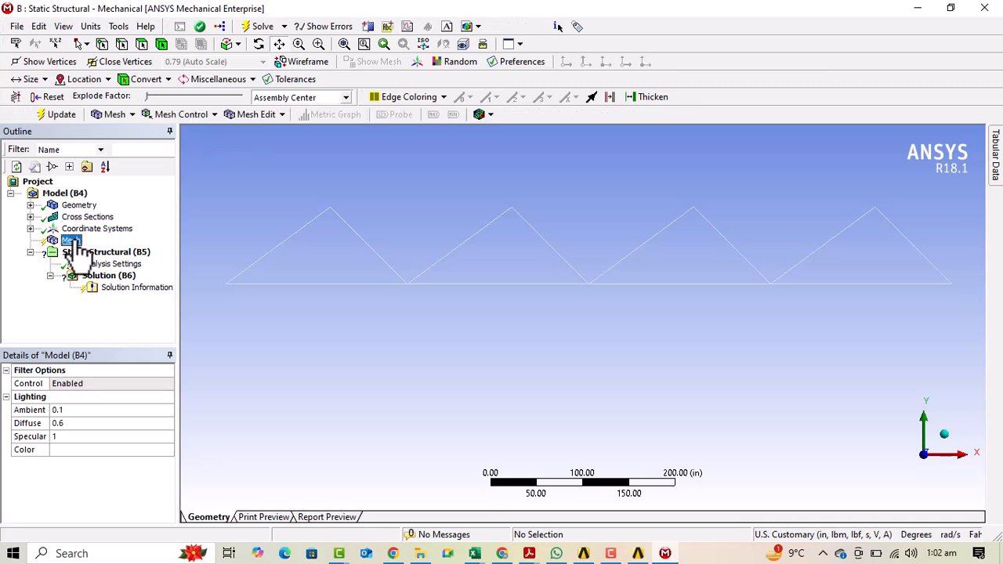
left_click(120, 116)
left_click(132, 130)
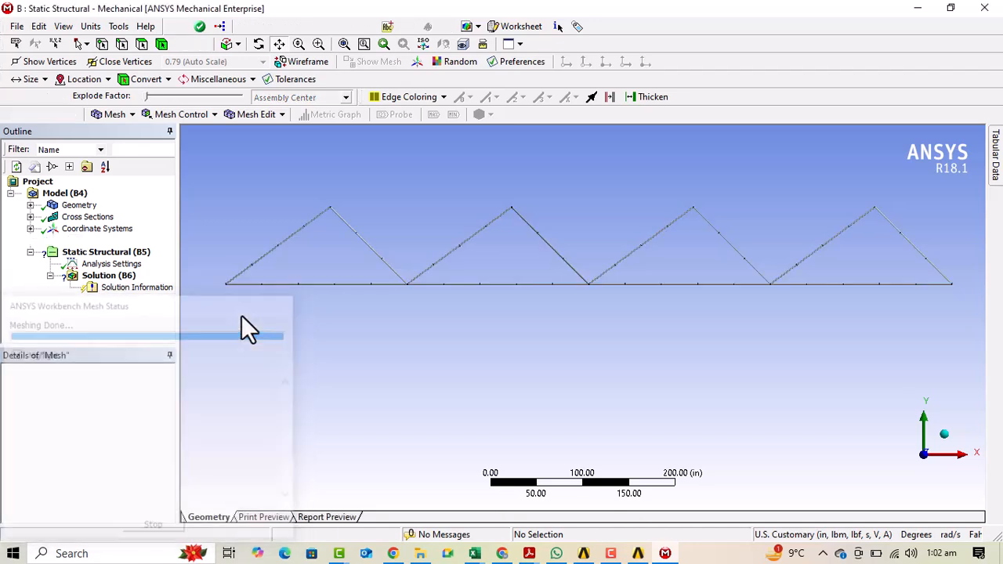
- Examine the element divisions along the truss members and at the joints in the generated mesh
scroll(277, 250, "up", 5)
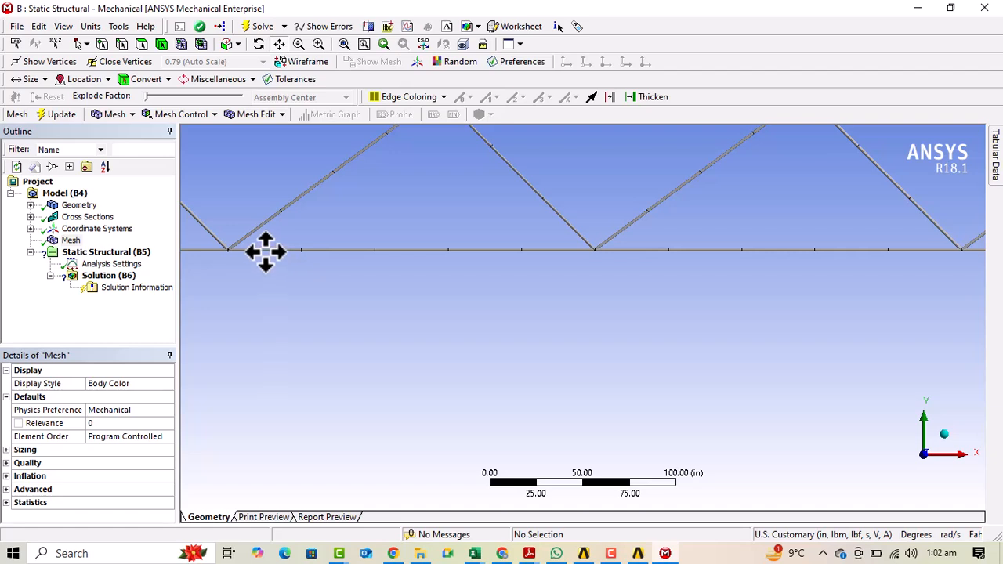
scroll(329, 252, "up", 5)
scroll(410, 201, "down", 6)
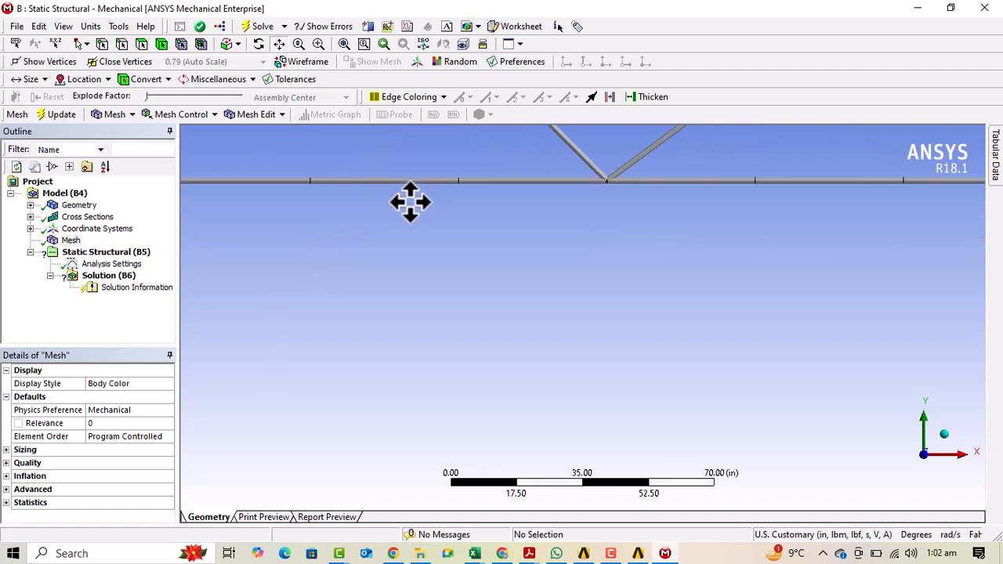
scroll(411, 204, "down", 2)
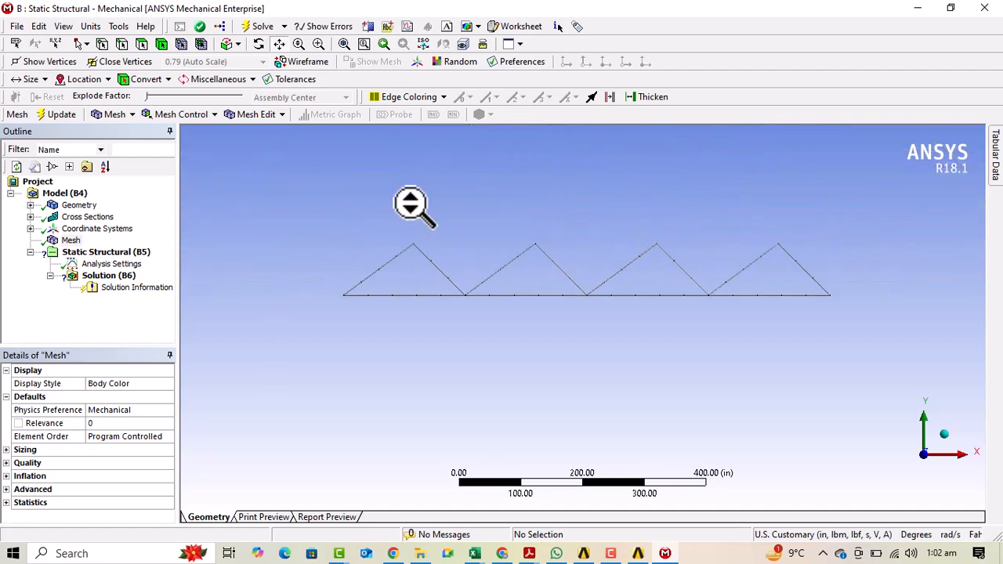
scroll(502, 271, "up", 3)
scroll(501, 274, "up", 7)
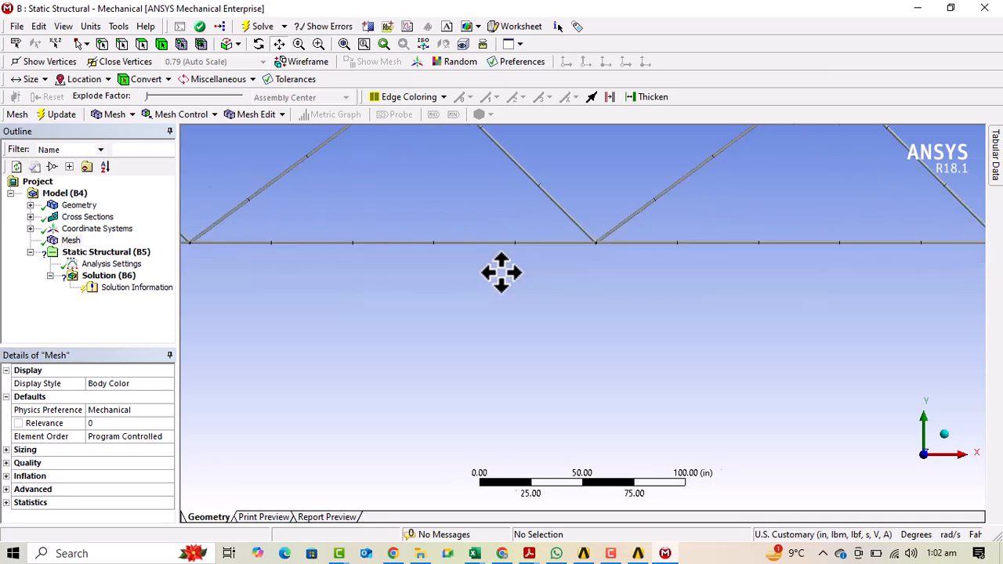
scroll(423, 179, "down", 3)
scroll(423, 179, "down", 5)
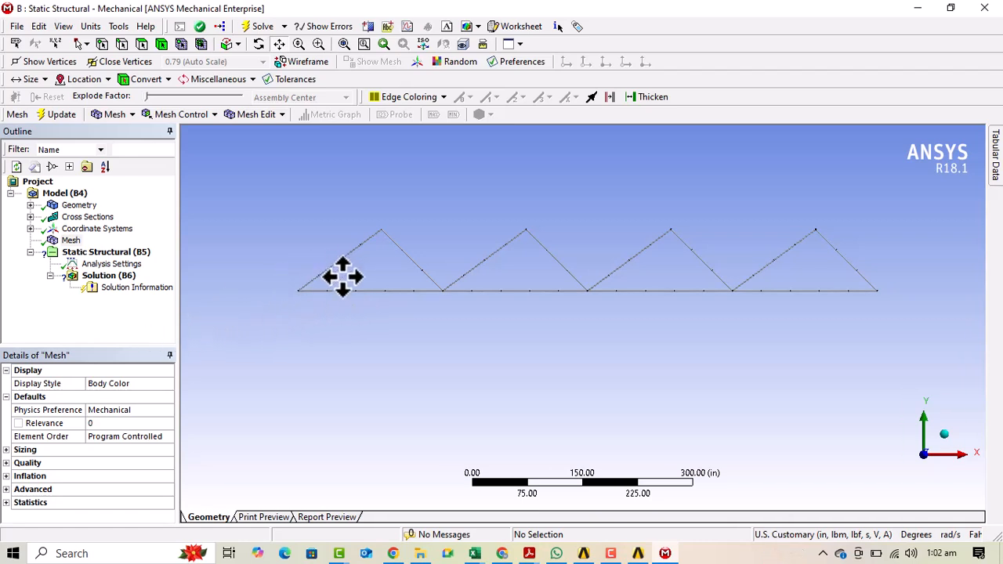
scroll(310, 278, "up", 5)
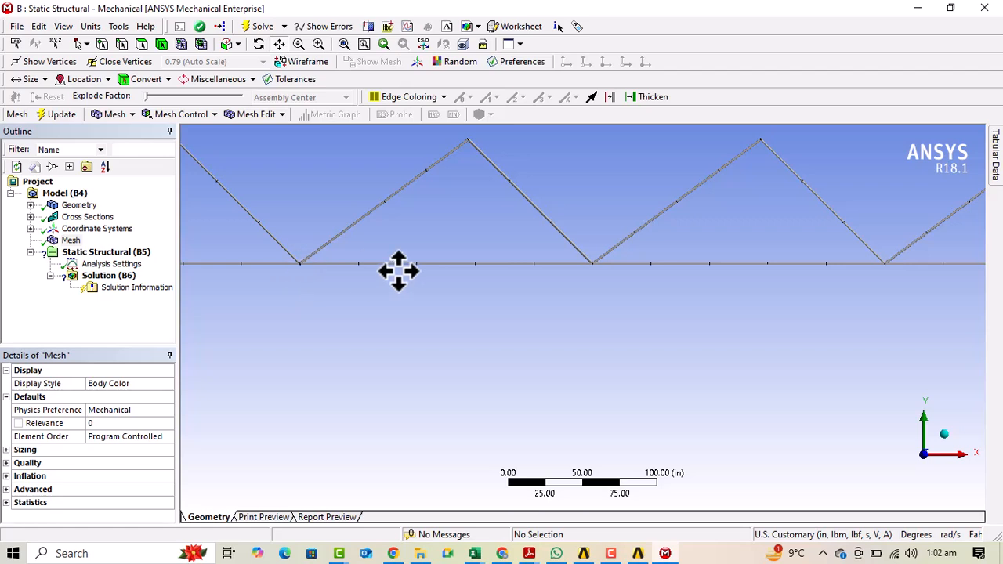
- Insert a Sizing control under Mesh and switch the selection mode to Box Select
left_click(91, 318)
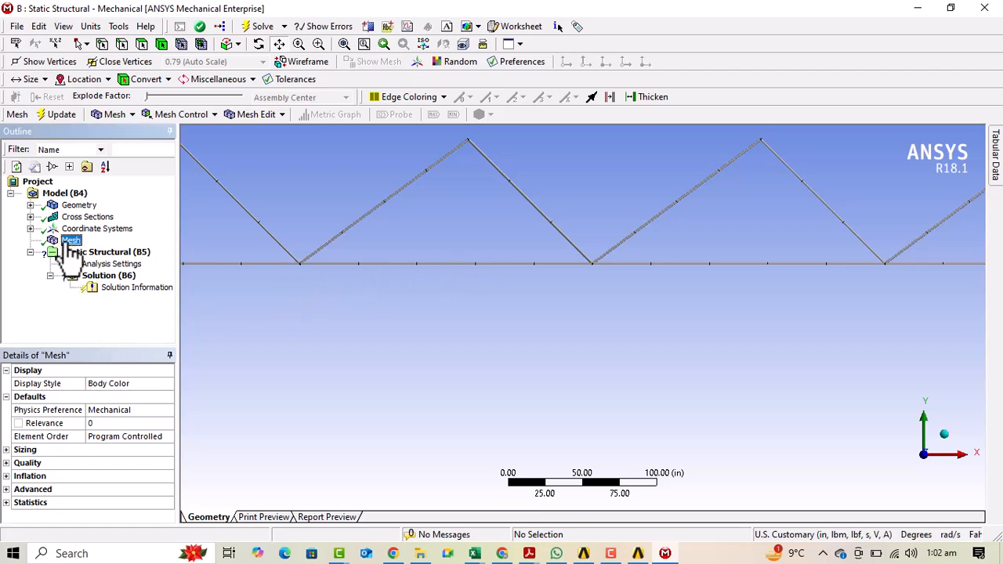
left_click(211, 114)
left_click(168, 163)
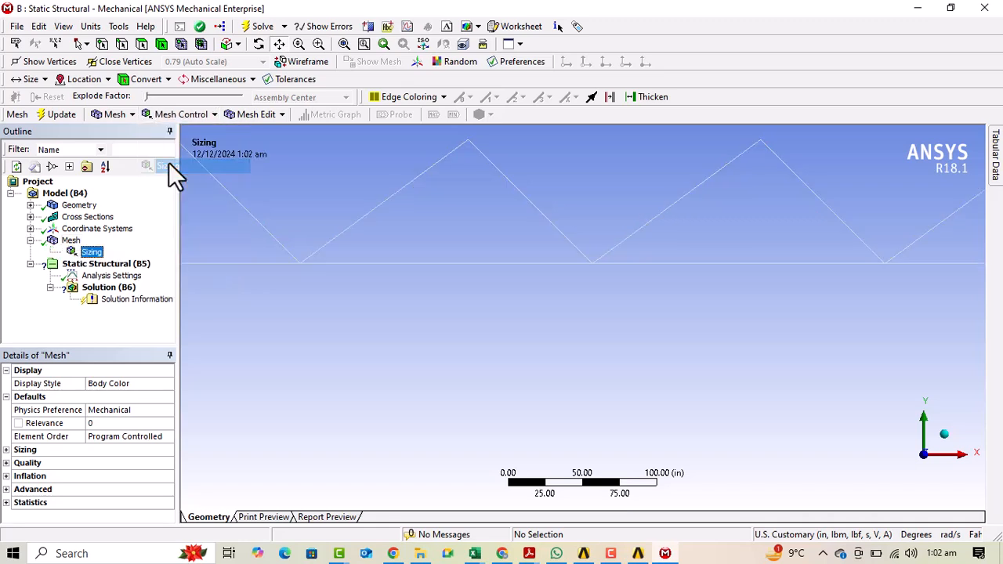
scroll(385, 326, "down", 5)
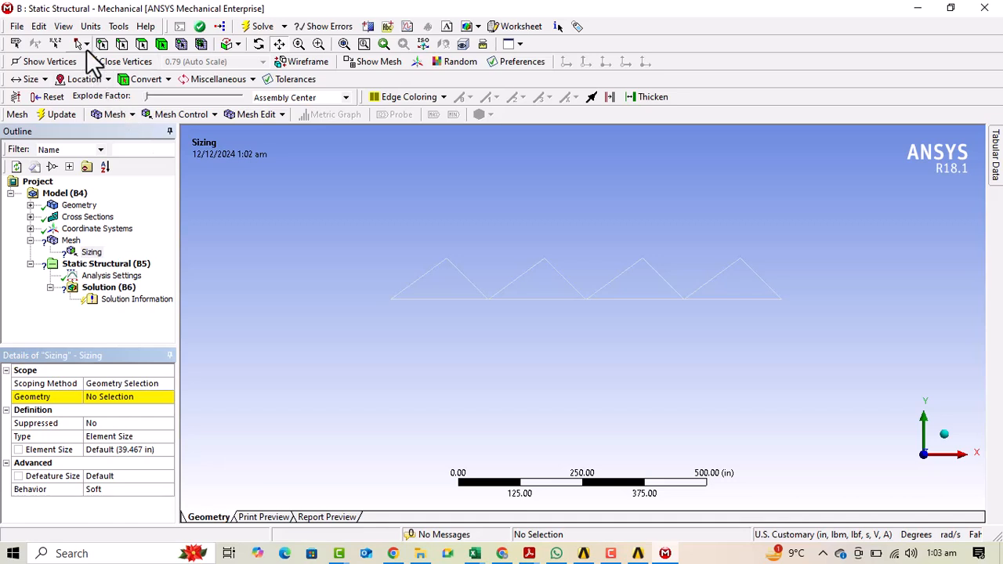
left_click(87, 44)
left_click(93, 78)
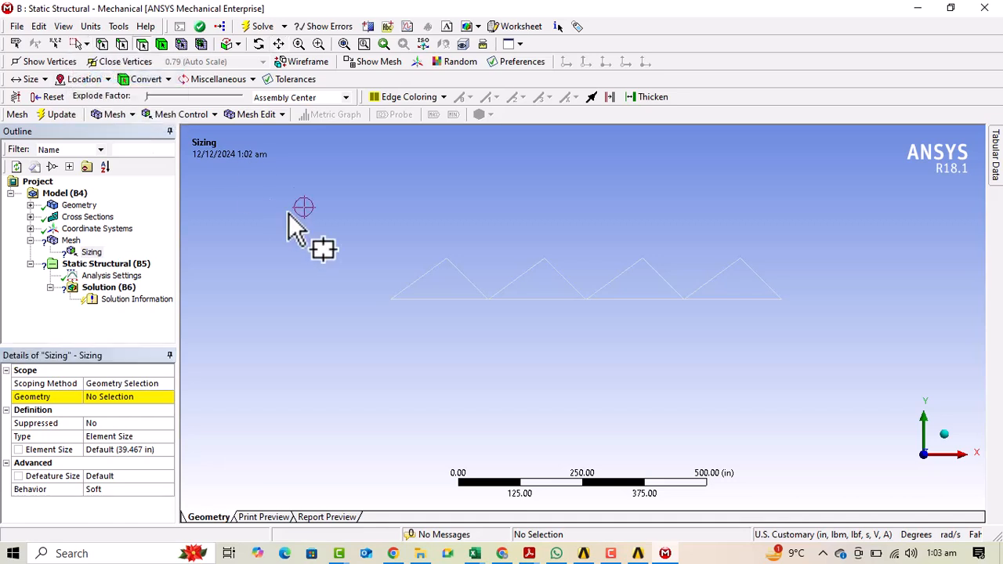
- Try to scope the Sizing control to all vertices of the truss
left_click_drag(317, 198, 855, 365)
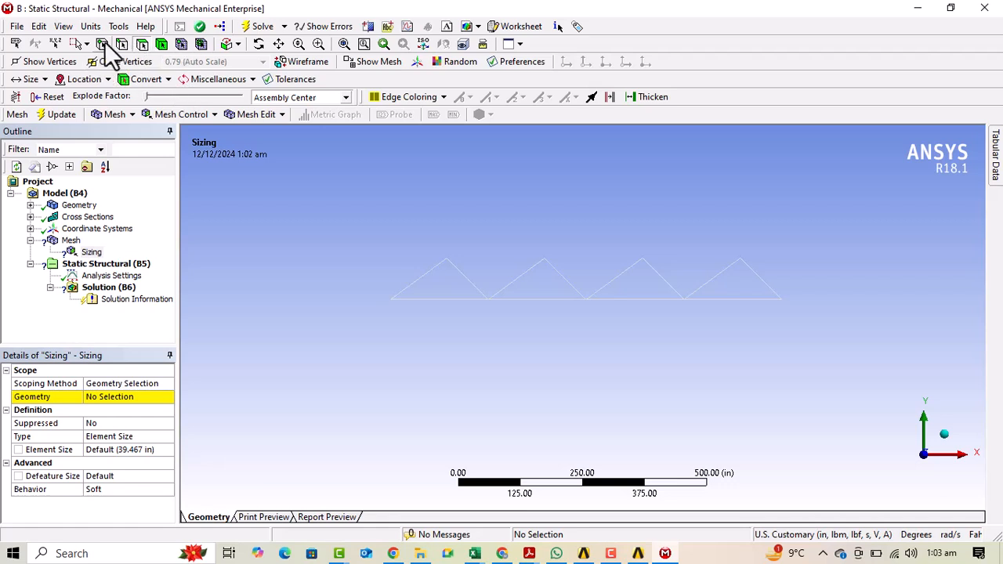
left_click_drag(343, 229, 830, 381)
left_click(124, 395)
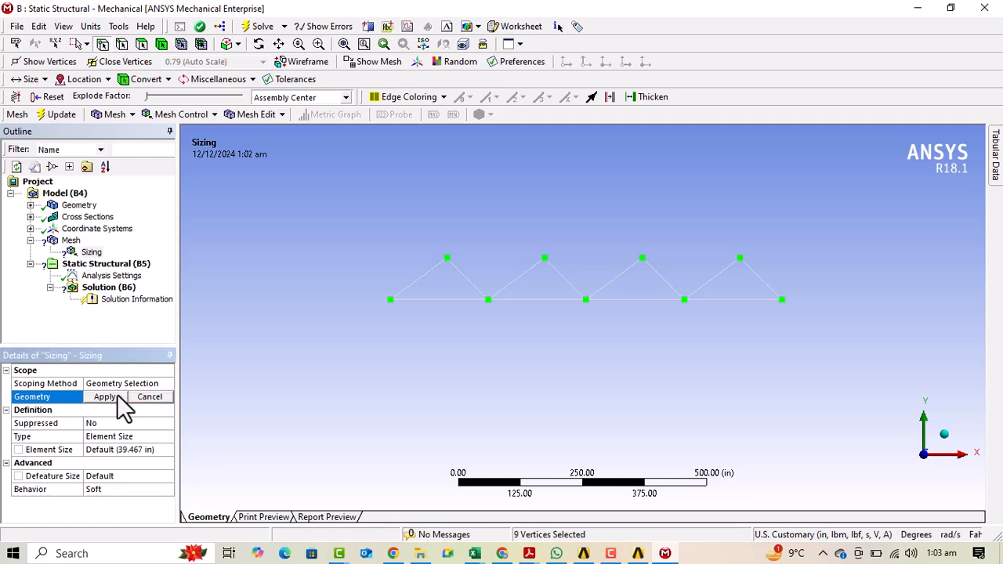
left_click(111, 394)
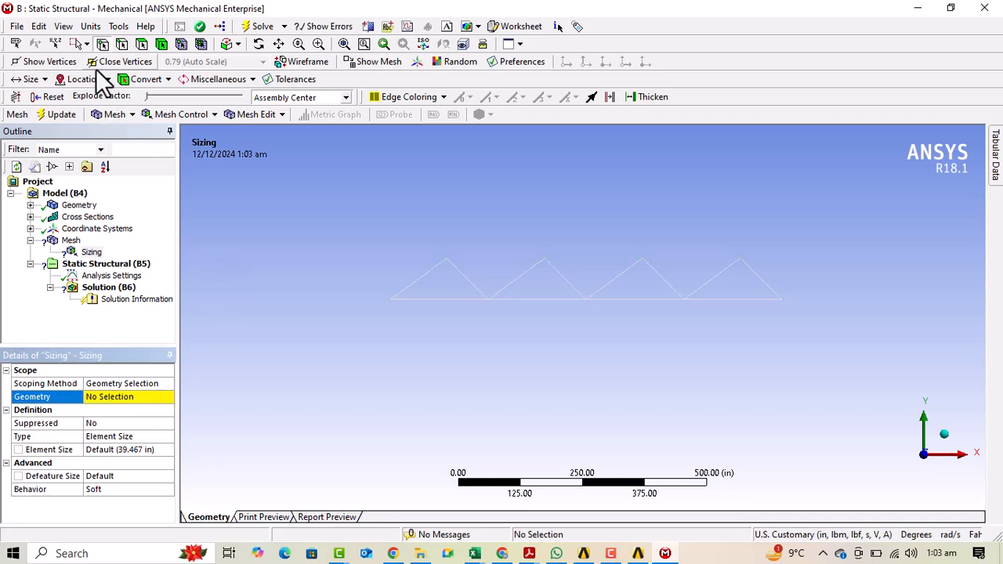
- Scope the Sizing control to all 12 edges of the truss
left_click(122, 45)
left_click_drag(282, 231, 879, 380)
left_click(132, 396)
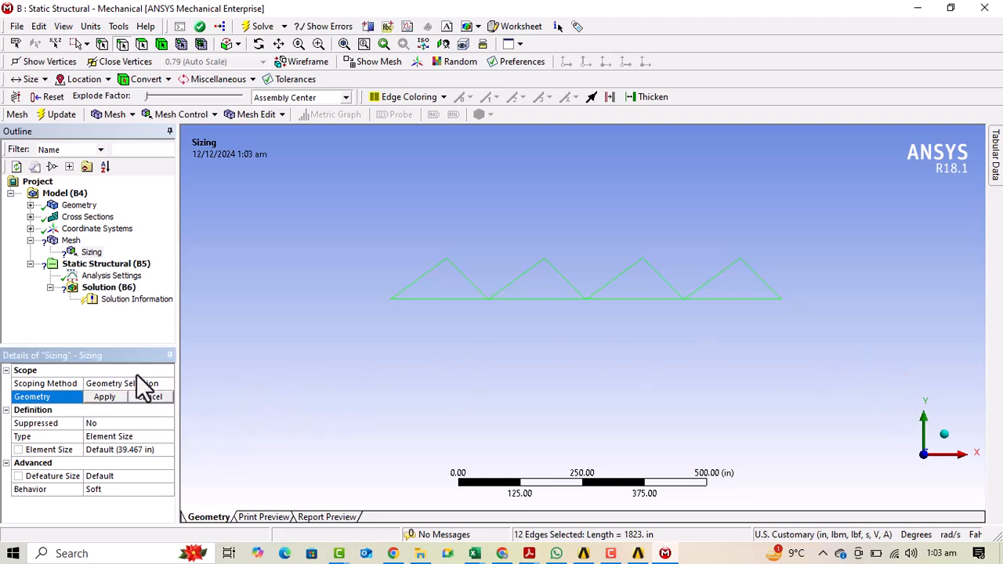
left_click(103, 395)
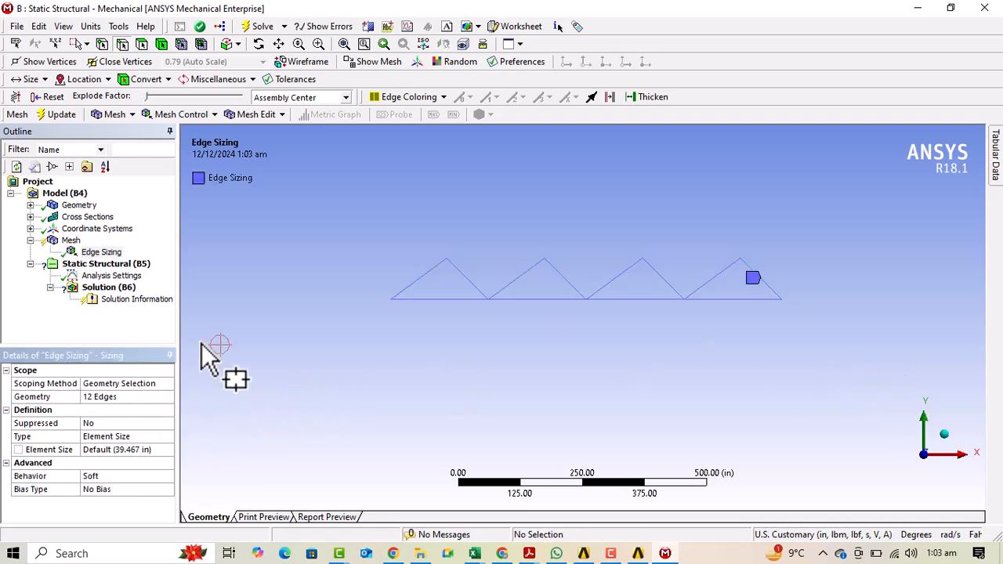
- Set the edge sizing type to Number of Divisions with 1 division per edge and regenerate the mesh
left_click(134, 437)
left_click(167, 436)
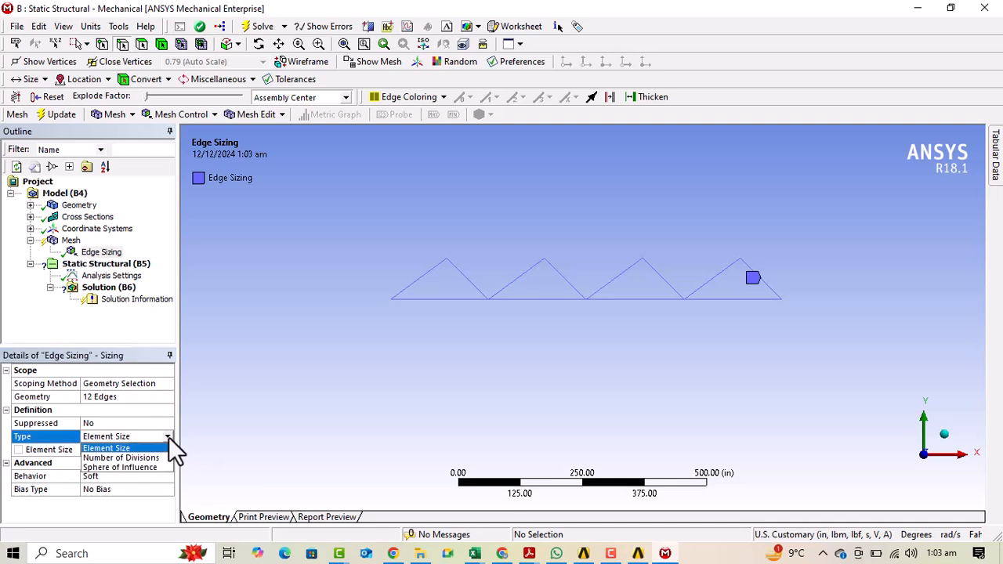
left_click(125, 458)
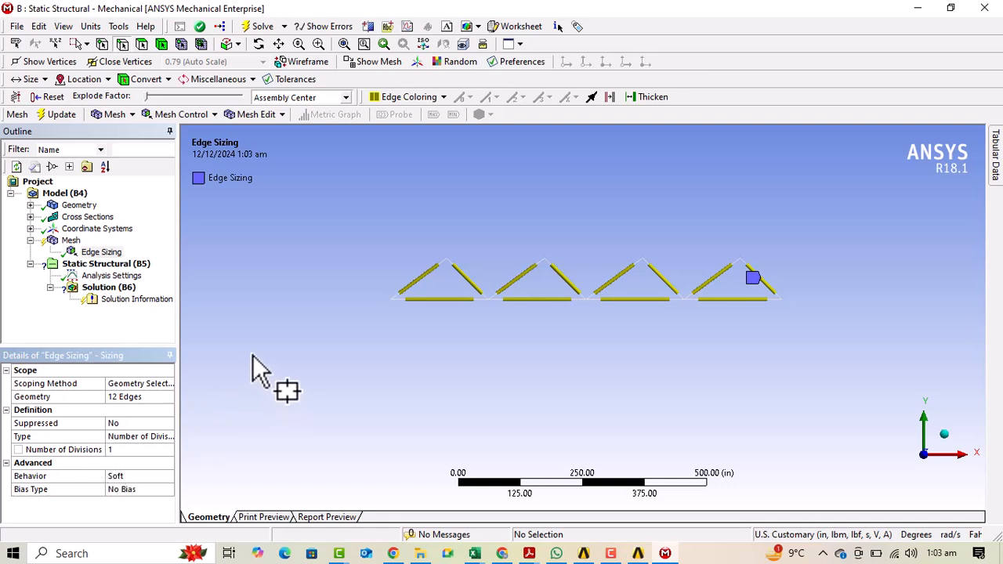
left_click(115, 115)
left_click(118, 132)
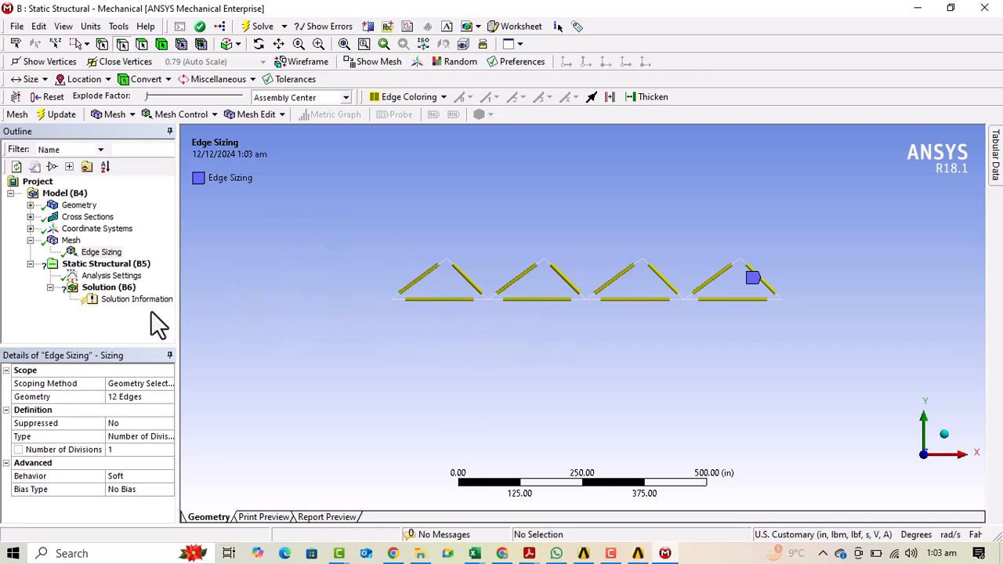
- Add a Fixed Support to the Static Structural analysis on the vertex at the left end of the bottom chord
left_click(94, 264)
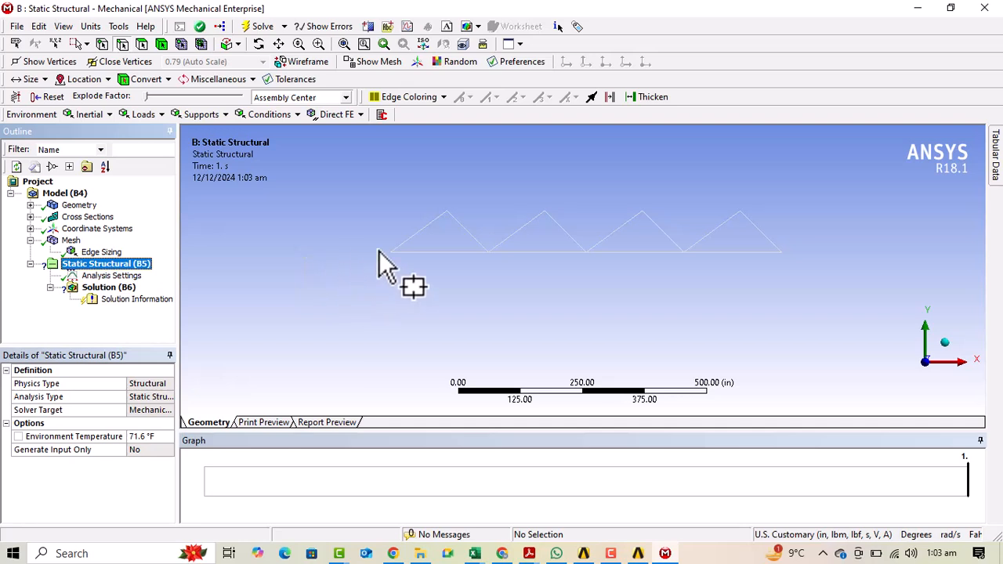
left_click(216, 115)
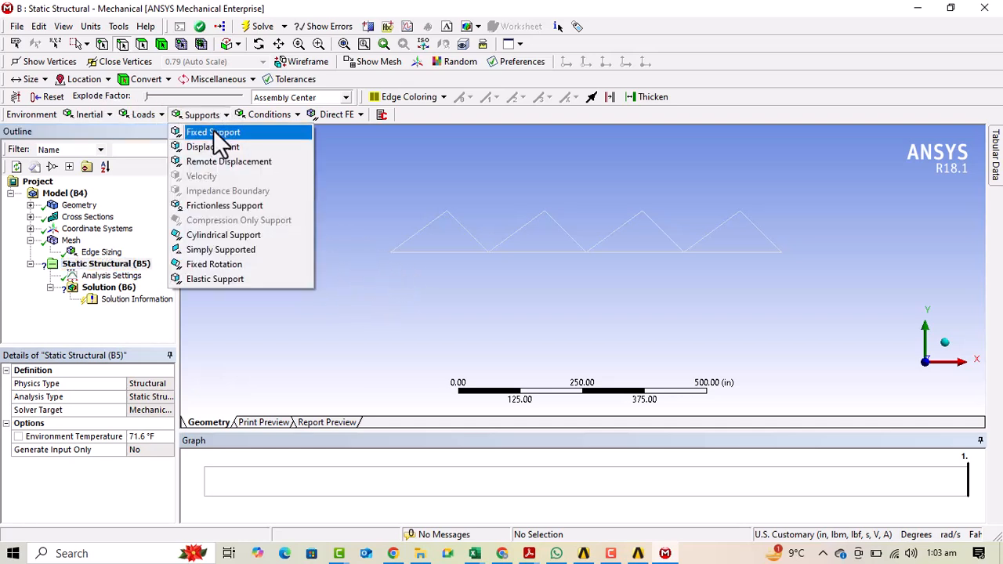
left_click(224, 134)
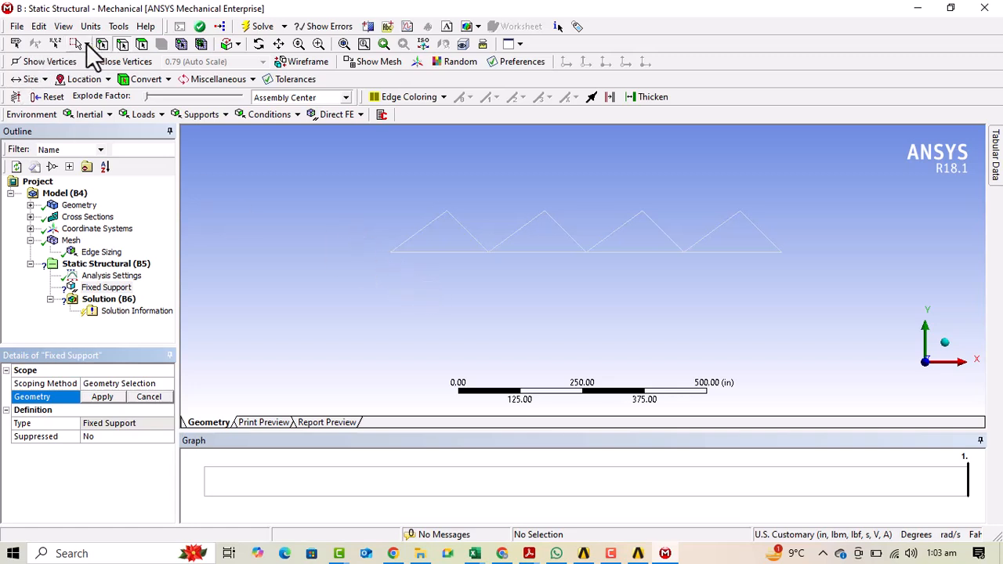
left_click(87, 44)
left_click(102, 61)
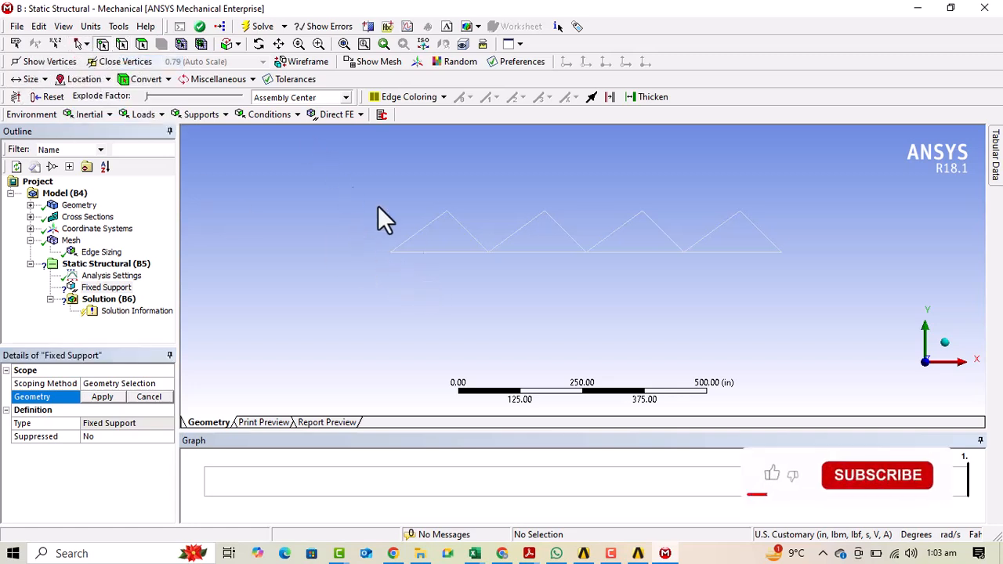
left_click(389, 253)
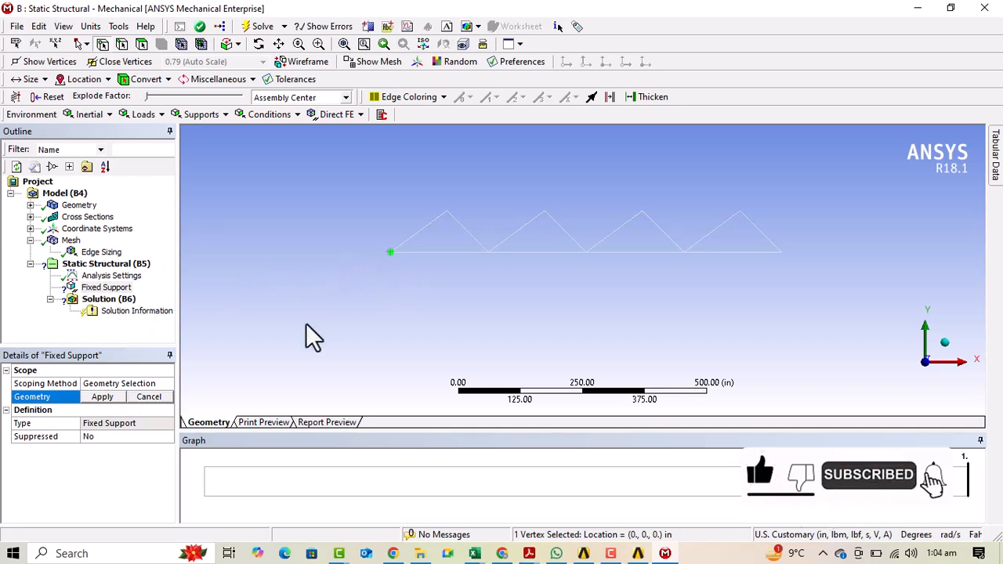
left_click(102, 397)
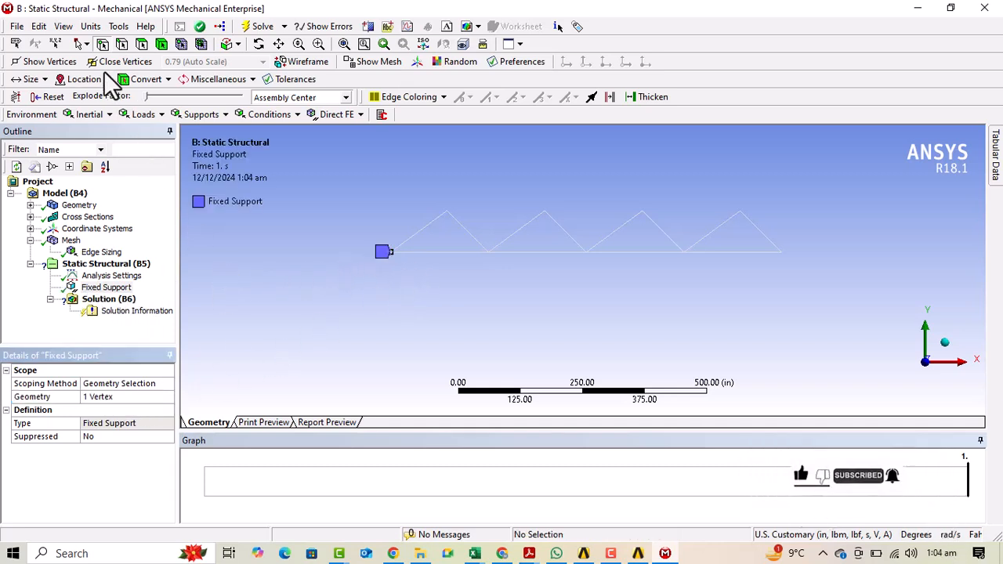
- Add a second Fixed Support on the vertex at the right end of the bottom chord
left_click(780, 253)
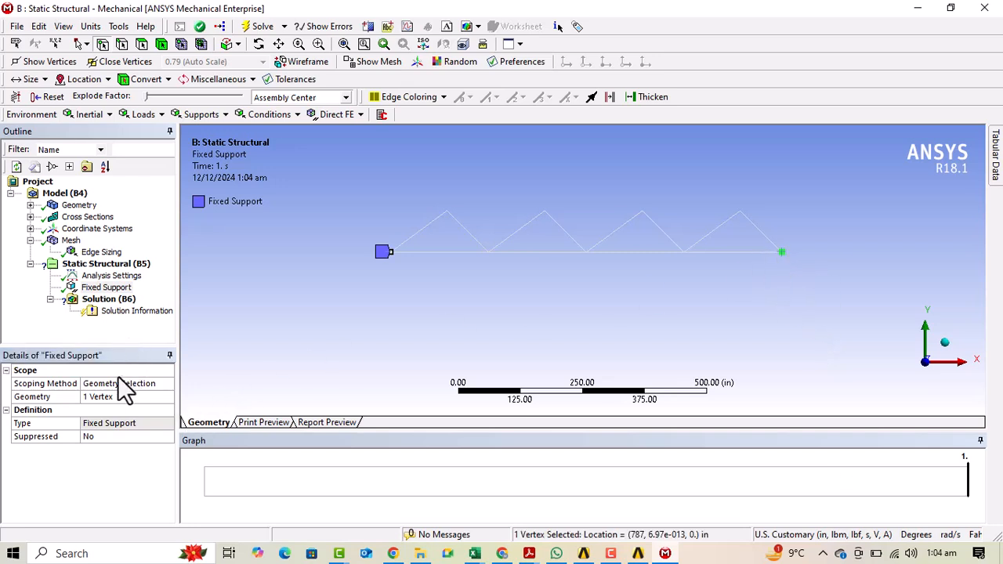
left_click(228, 120)
left_click(223, 133)
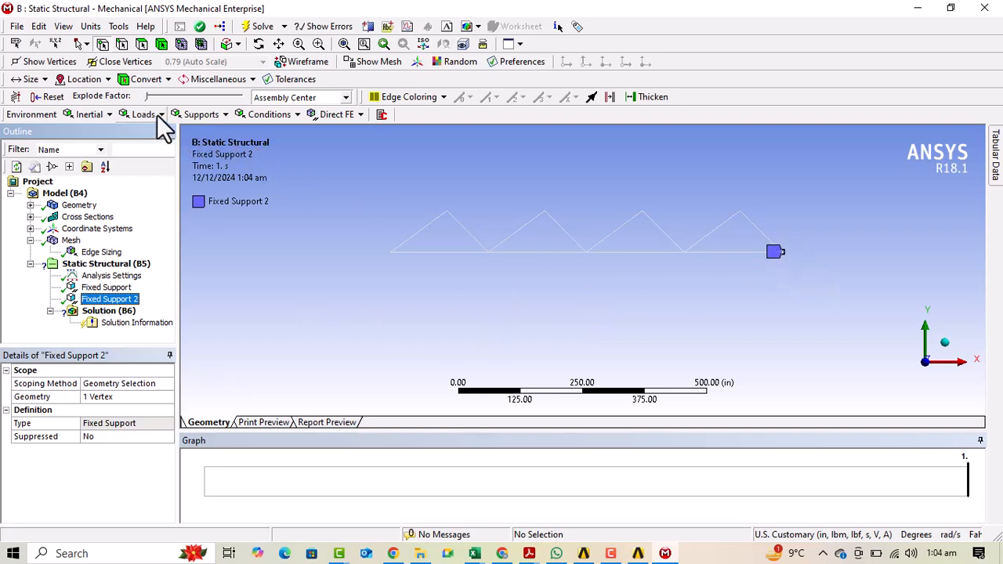
- Add a Force load scoped to the three interior joints of the bottom chord
left_click(86, 44)
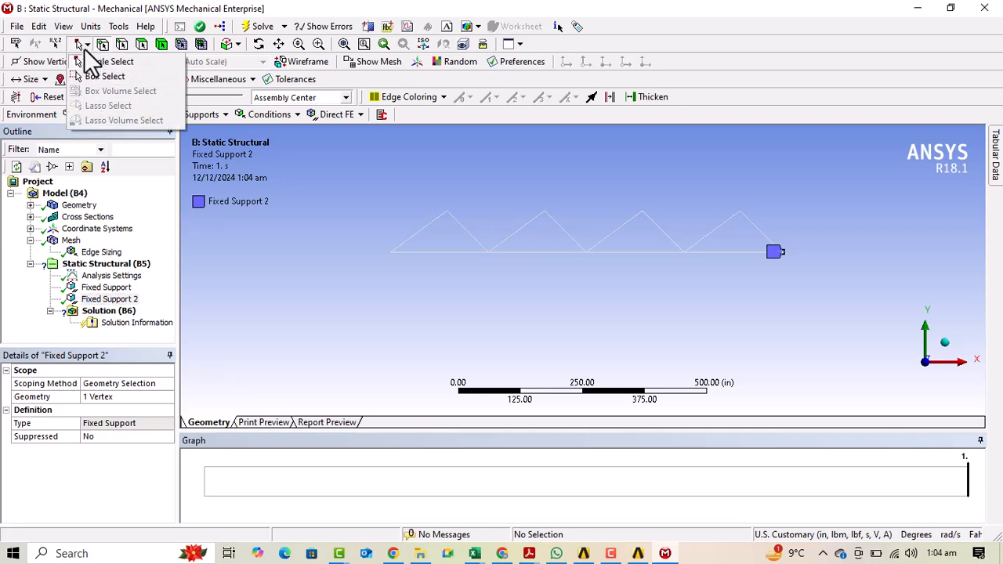
left_click(88, 75)
left_click(162, 114)
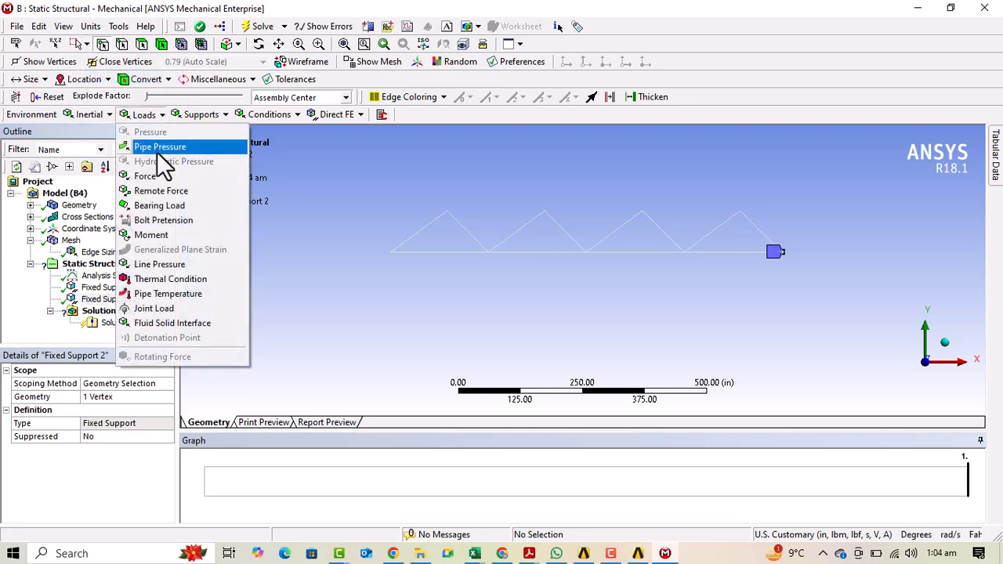
left_click(155, 177)
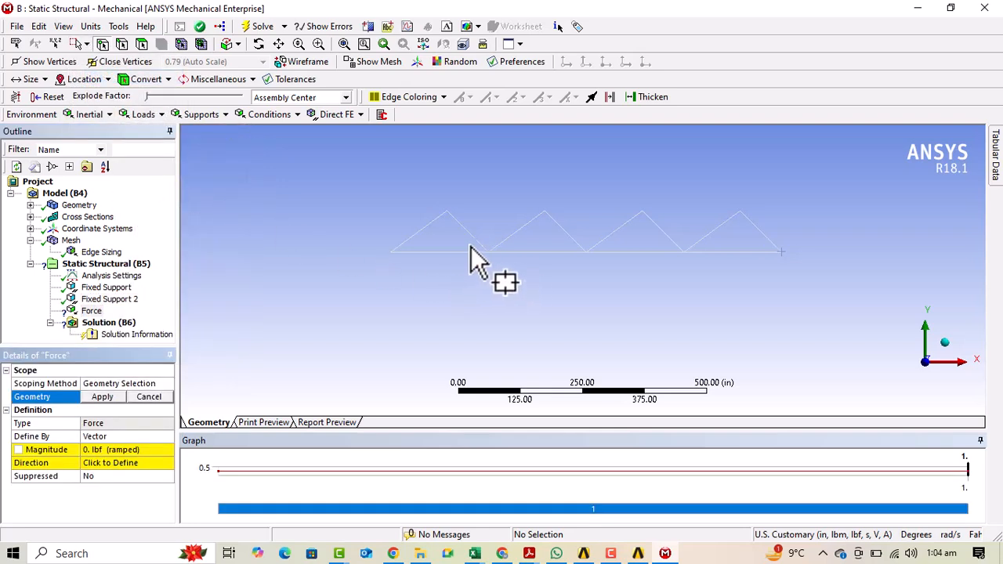
left_click_drag(454, 244, 707, 282)
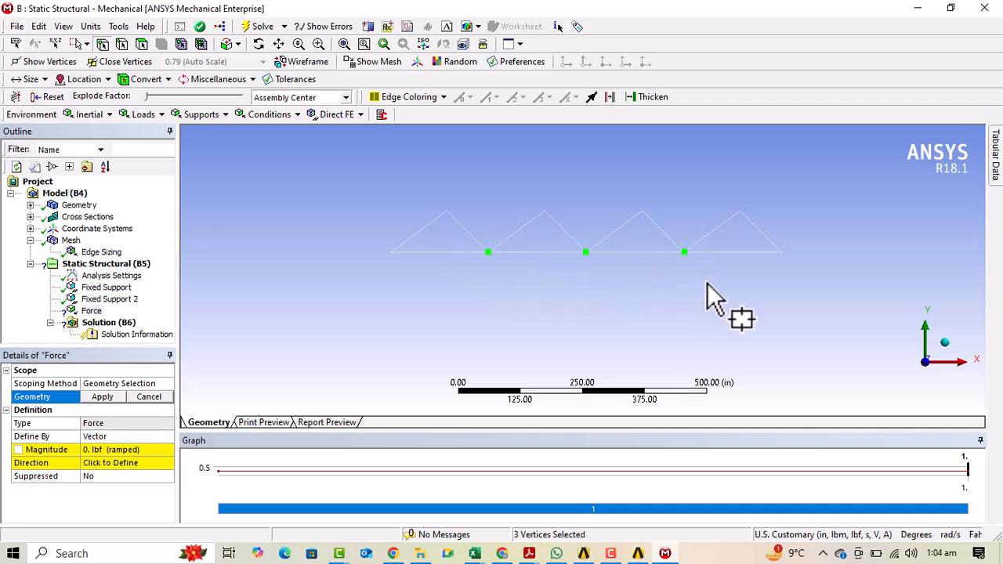
left_click(103, 397)
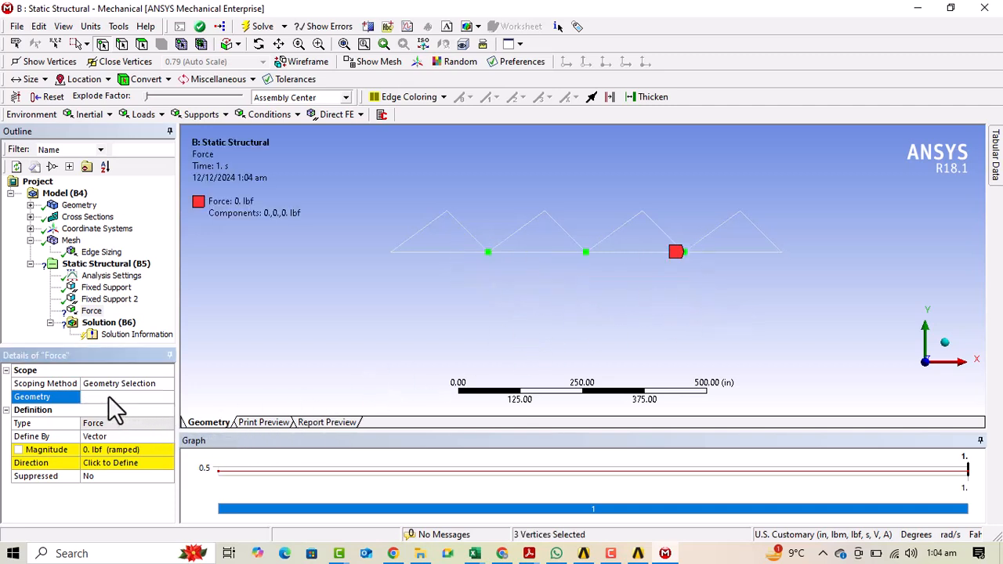
- Define the force on the three interior joints by components and set its Y component to -30000 lbf
left_click(97, 439)
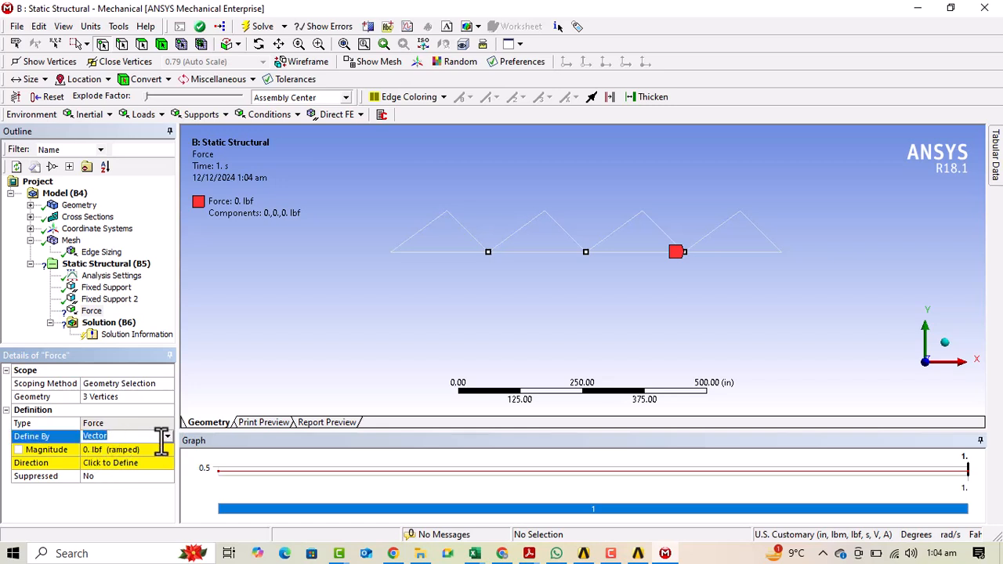
left_click(167, 437)
left_click(118, 450)
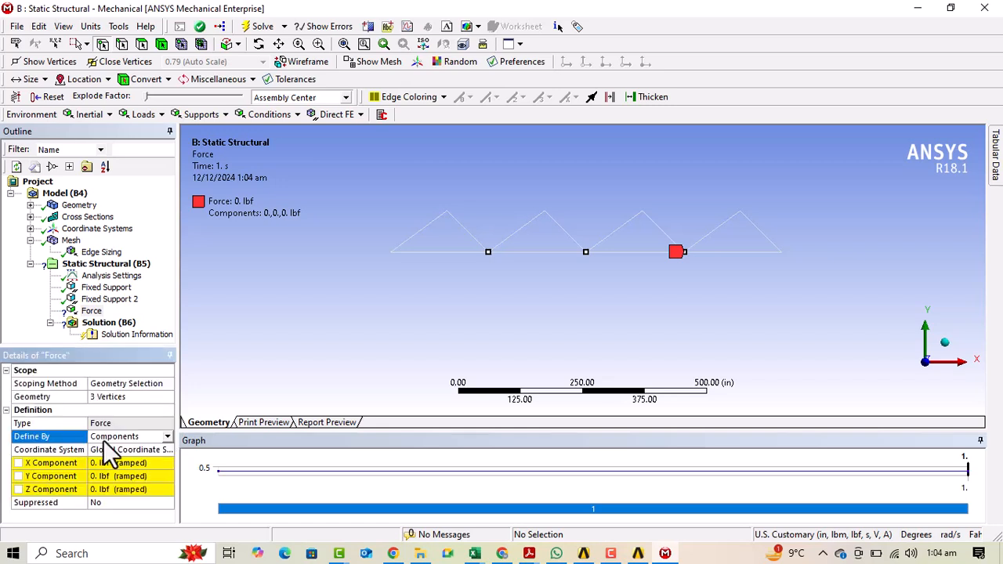
left_click(99, 476)
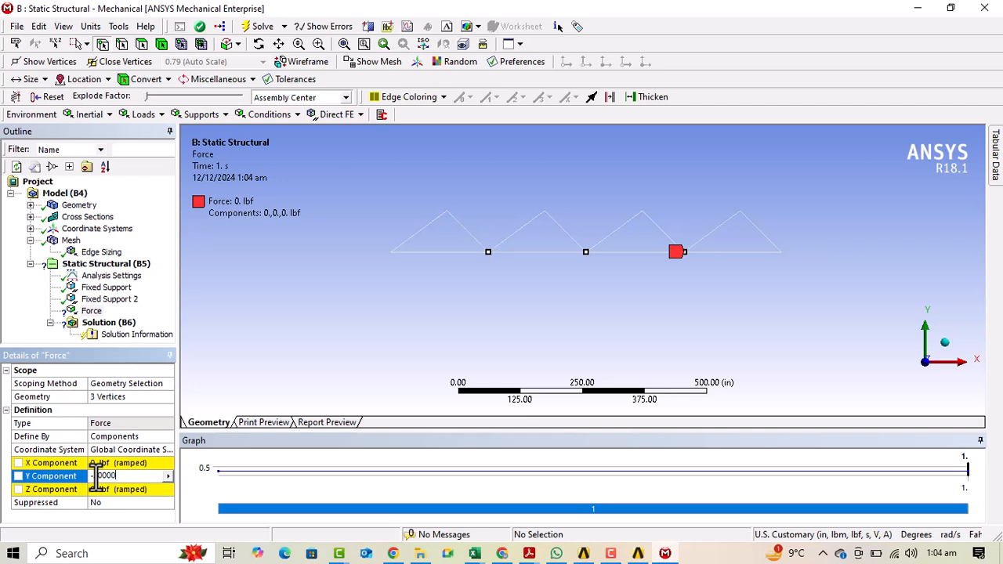
type("-30000")
key("Return")
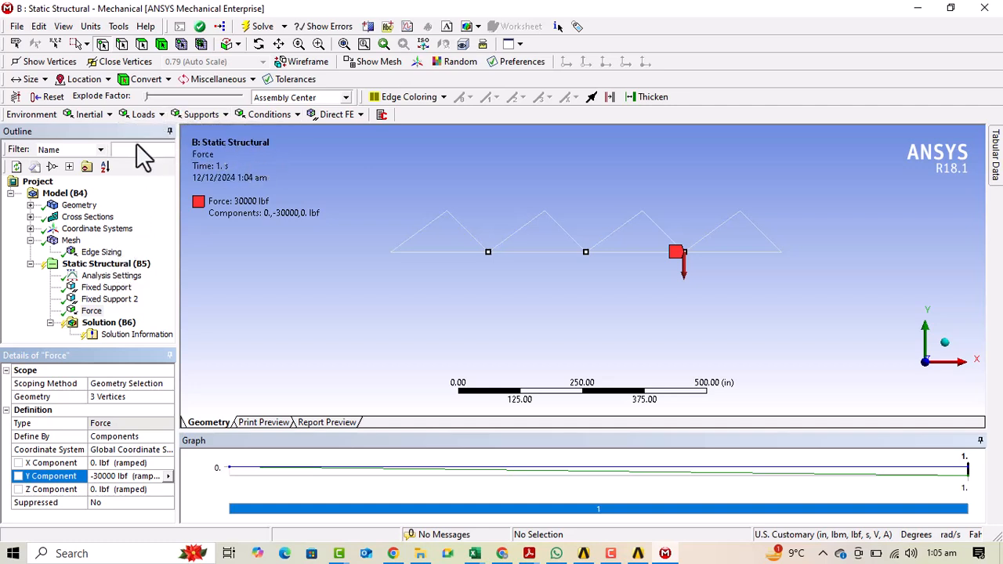
- Add a Displacement support scoped to all nine truss joints, with the Z component set to 0 in and X and Y left free
left_click(161, 115)
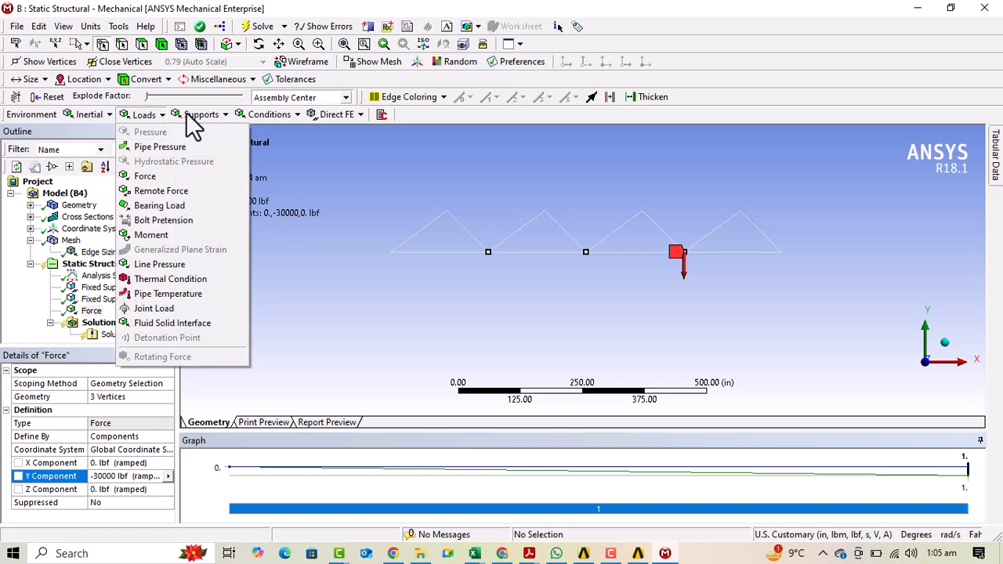
left_click(224, 115)
left_click(225, 116)
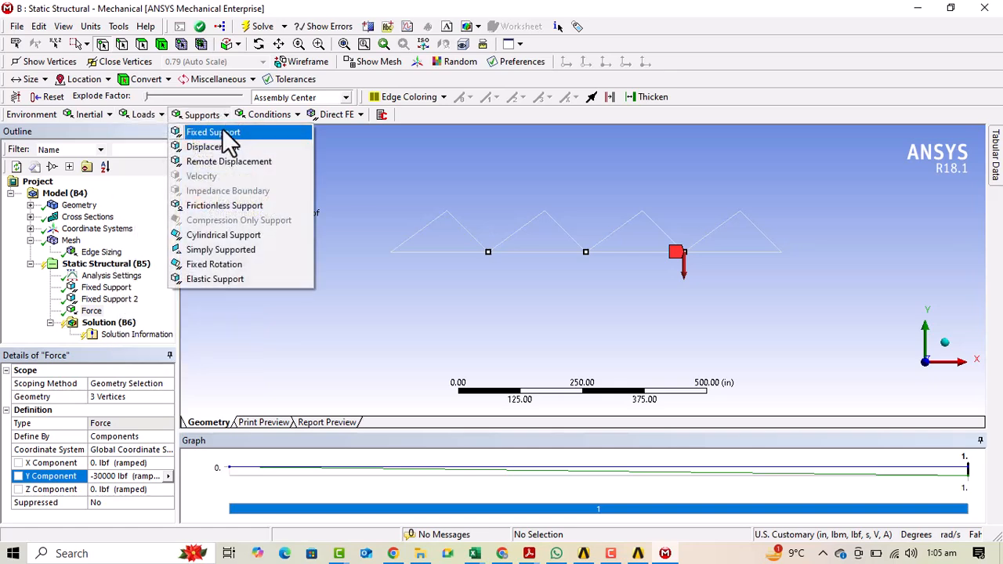
left_click(214, 146)
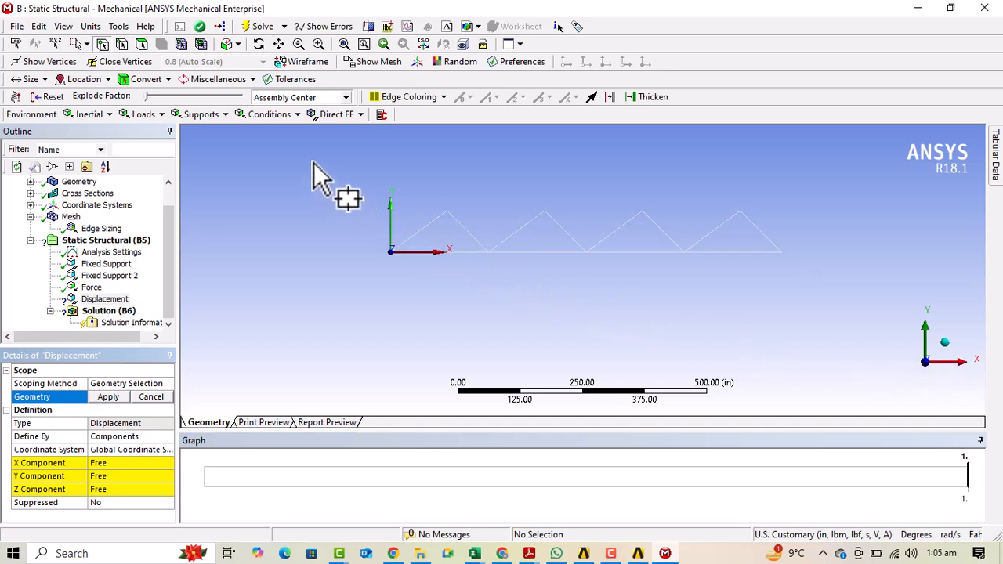
left_click_drag(293, 152, 846, 313)
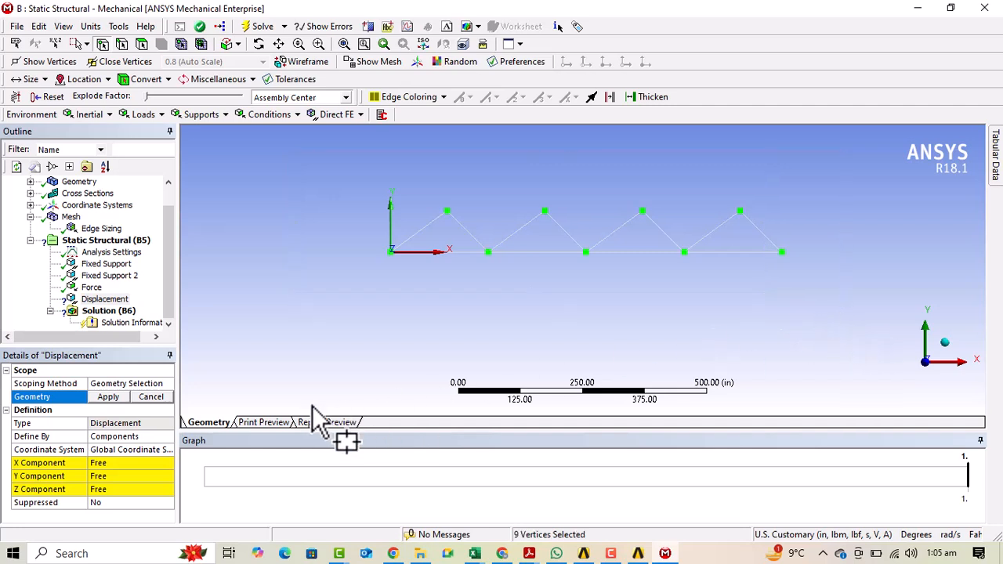
left_click(106, 489)
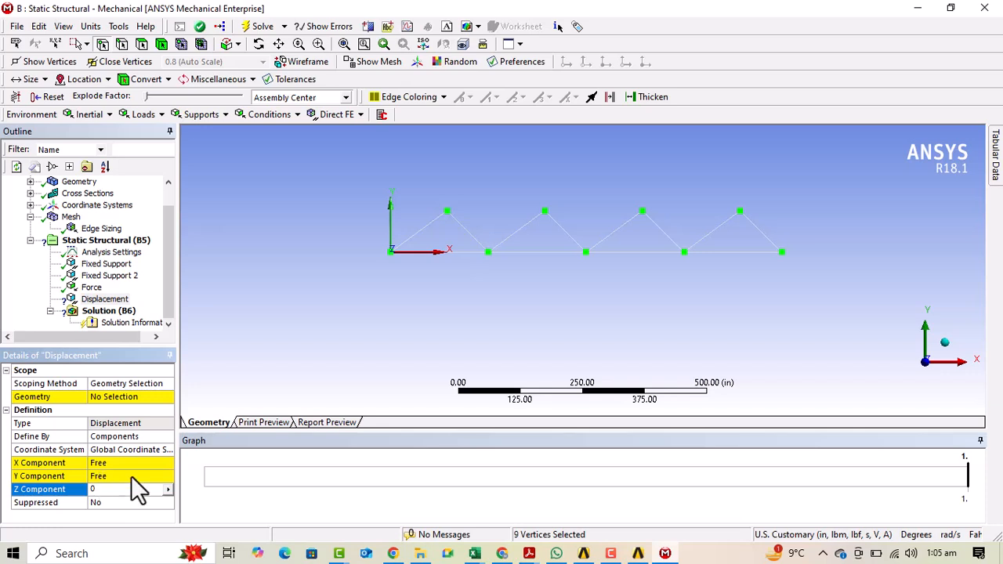
left_click(120, 400)
left_click(109, 397)
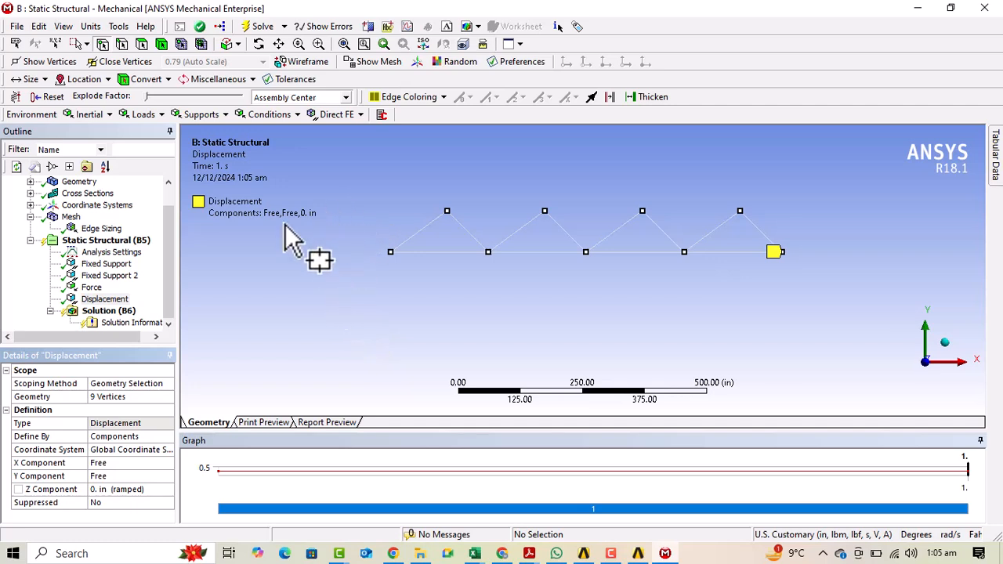
- Solve the Static Structural analysis and add a Total Deformation result for all bodies to the solution
left_click(110, 311)
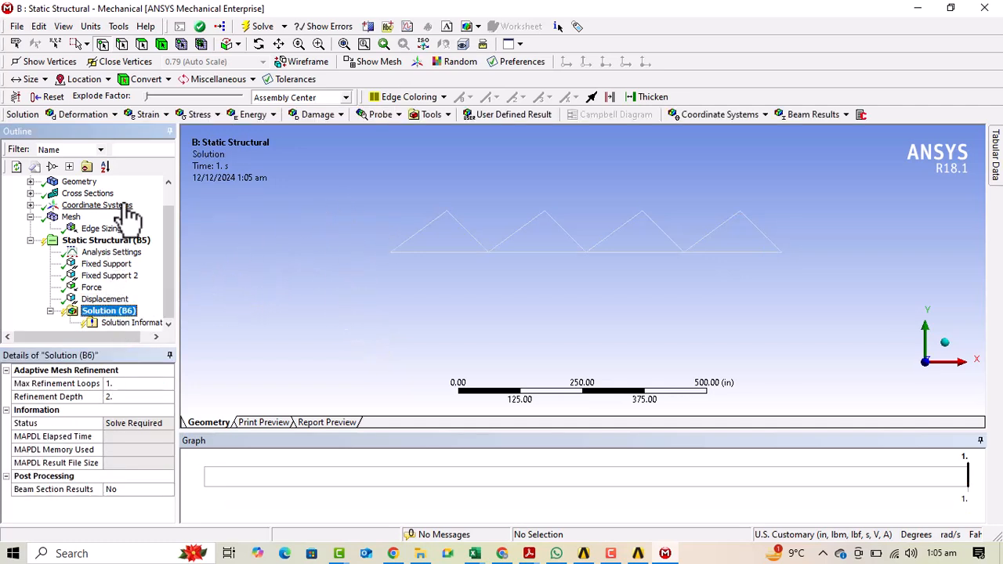
left_click(252, 33)
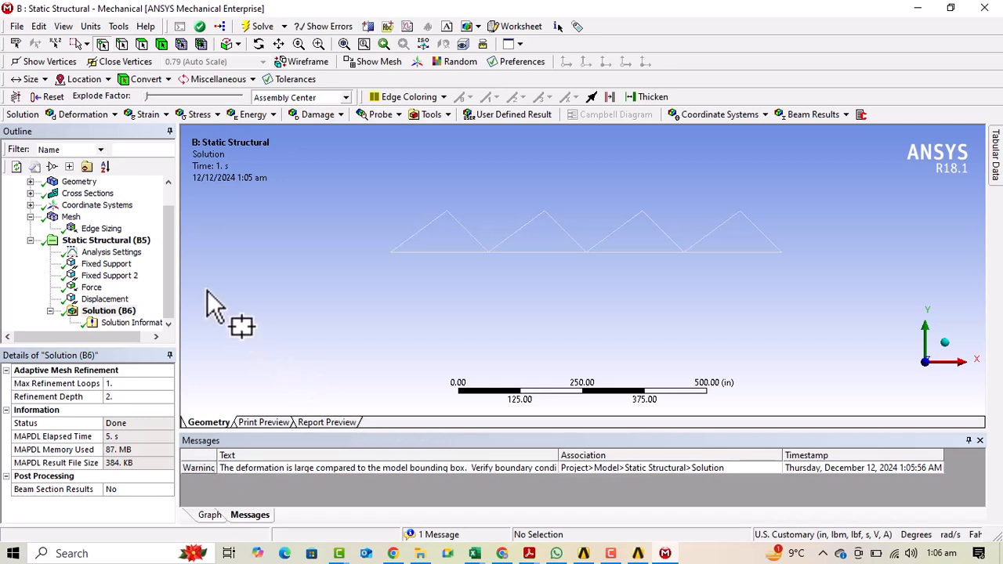
left_click(112, 114)
left_click(97, 130)
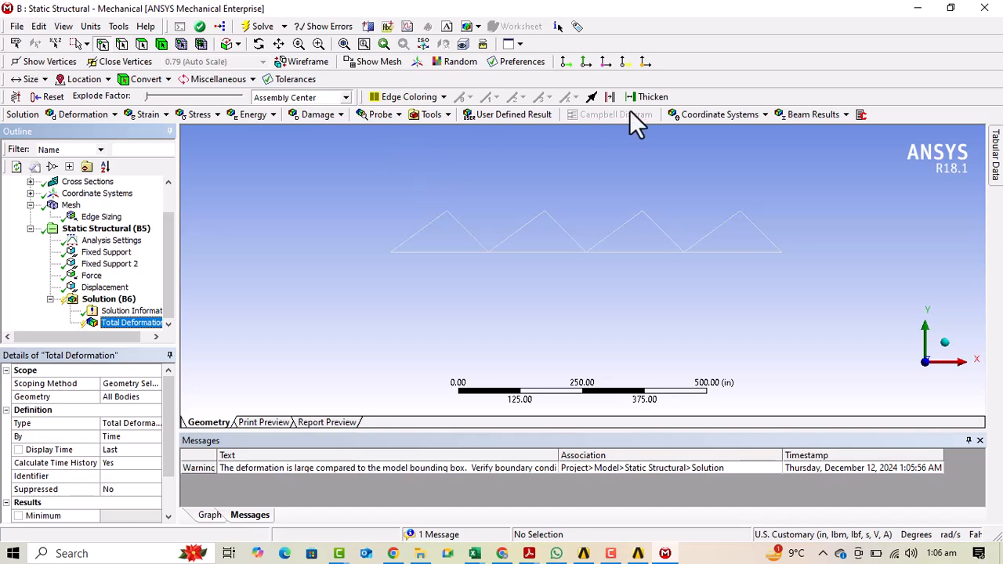
- Add an Axial Force beam result for all line bodies and solve again to evaluate the results
left_click(838, 114)
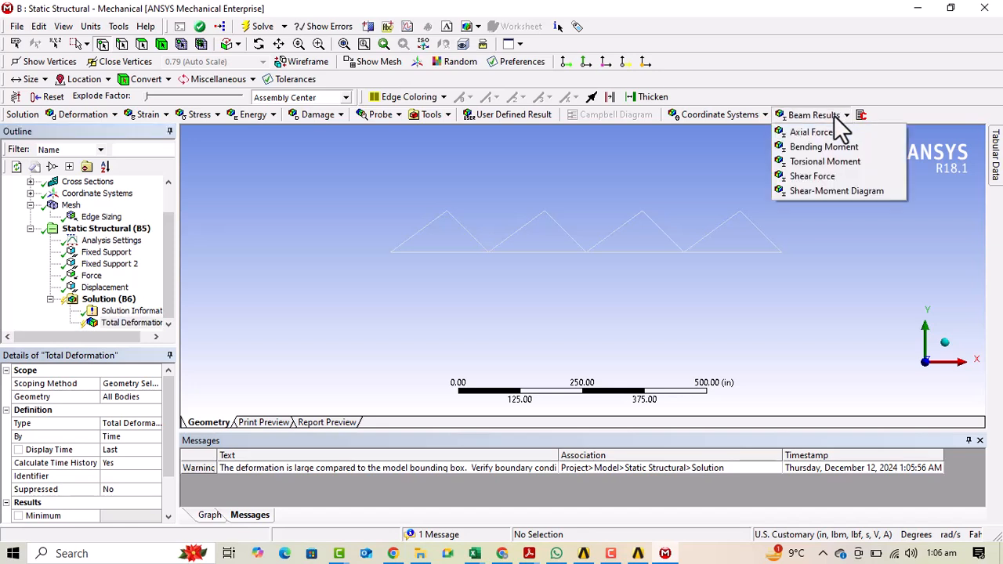
left_click(815, 131)
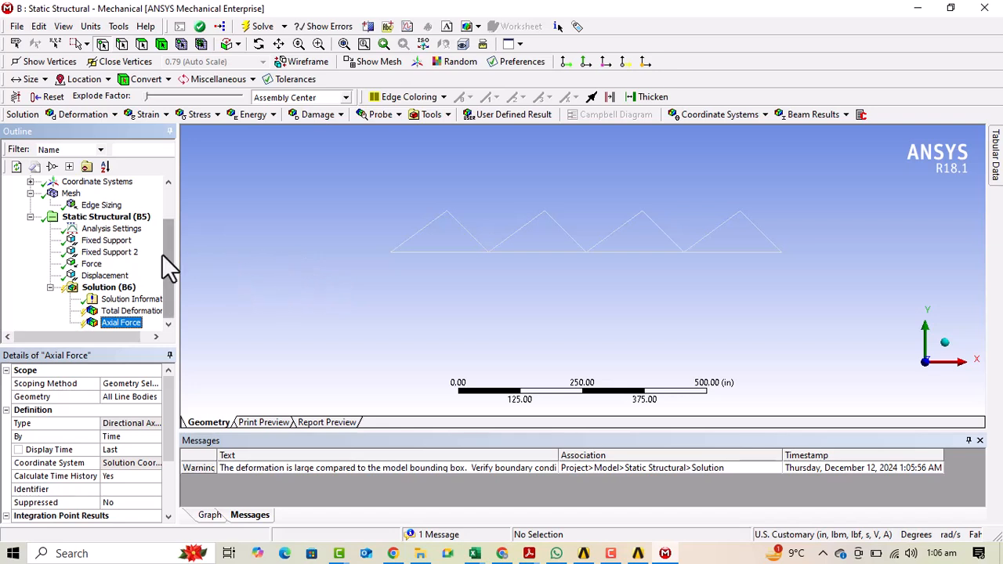
left_click(108, 288)
left_click(247, 29)
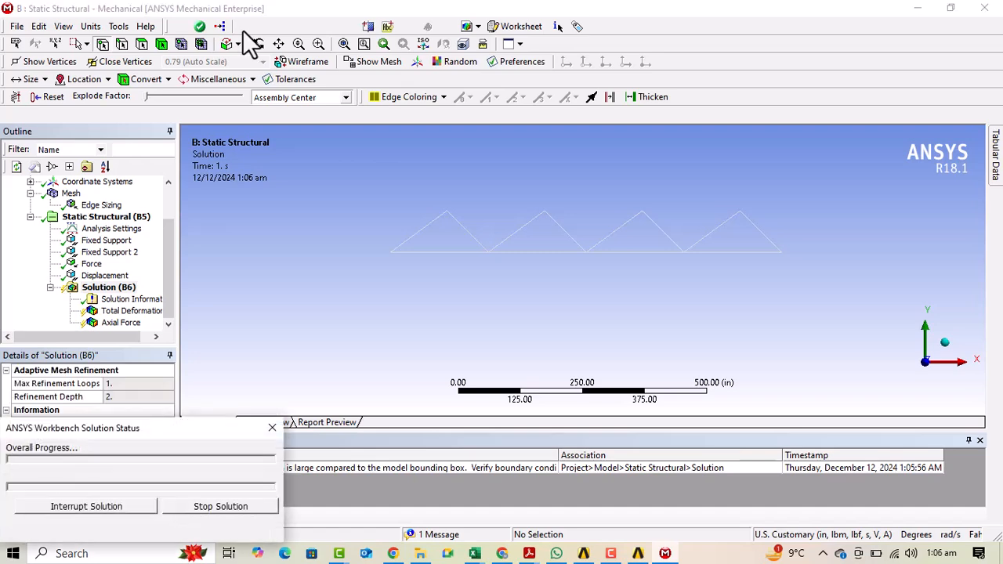
- Examine the Total Deformation contour across the truss, with a close look at the middle joint of the bottom chord
left_click(130, 312)
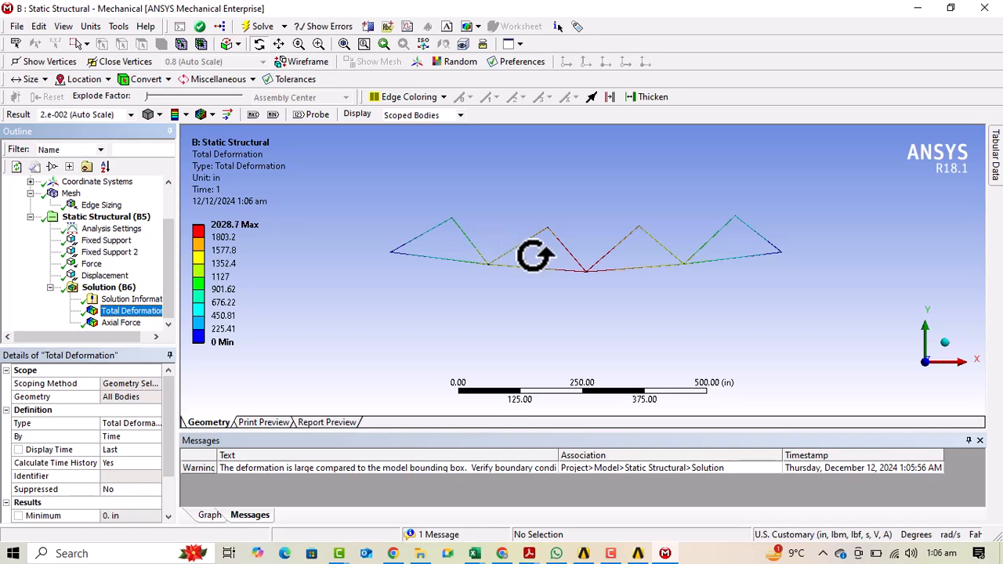
scroll(533, 256, "up", 8)
scroll(533, 256, "down", 6)
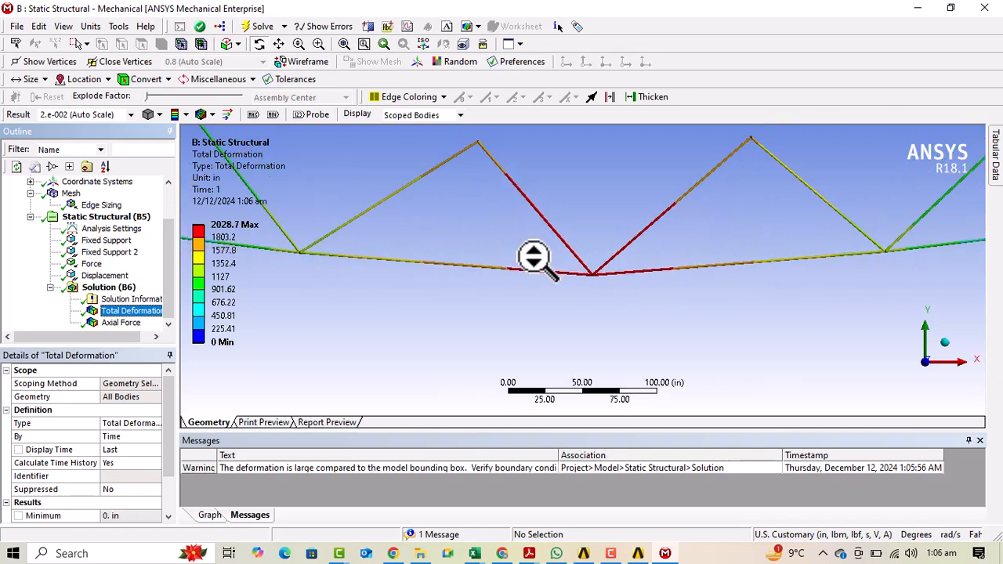
scroll(603, 241, "up", 5)
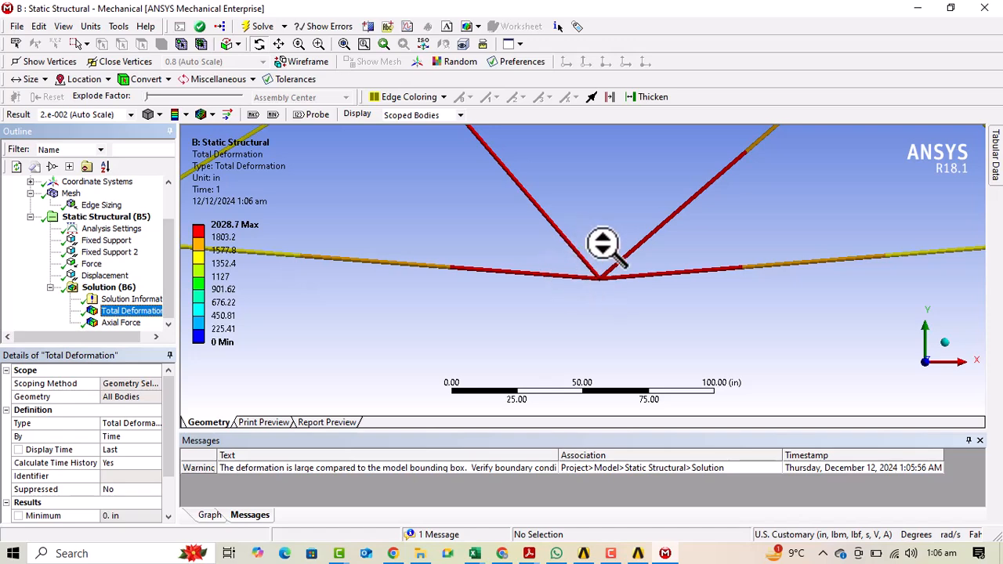
scroll(602, 245, "up", 2)
scroll(601, 246, "down", 3)
scroll(600, 246, "up", 4)
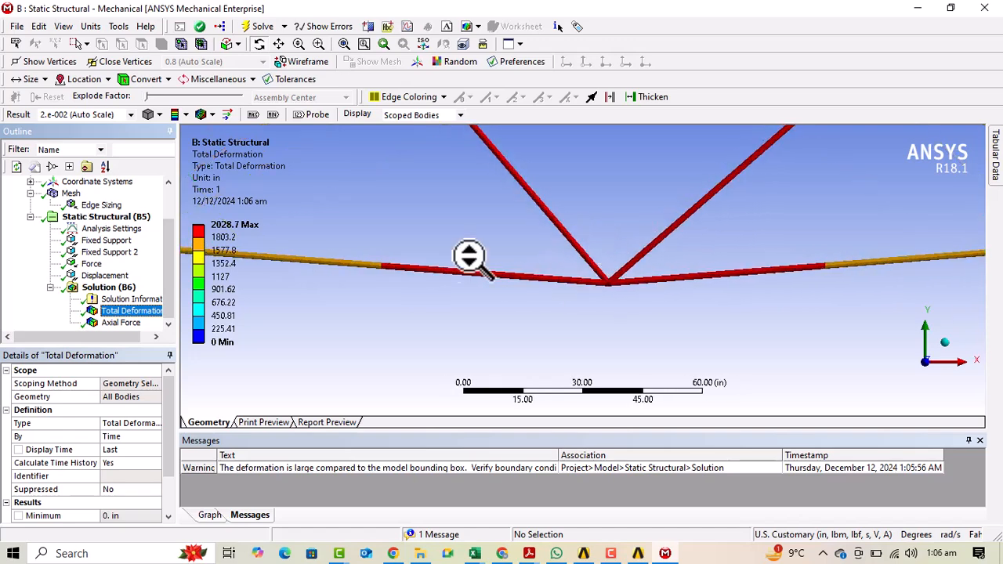
scroll(510, 253, "down", 9)
scroll(439, 263, "up", 3)
scroll(329, 246, "down", 2)
scroll(345, 248, "up", 3)
scroll(603, 244, "down", 1)
scroll(603, 244, "down", 2)
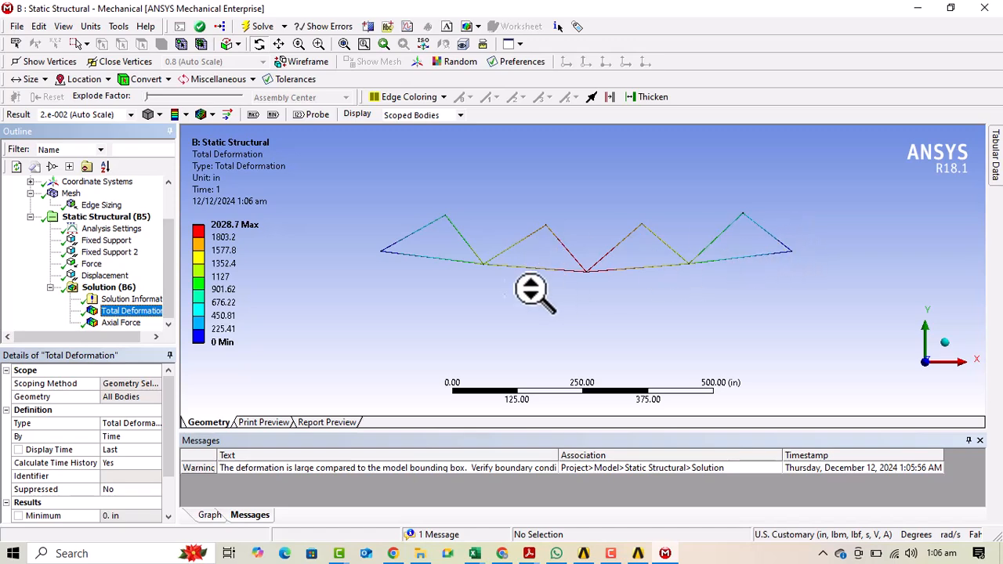
scroll(359, 249, "up", 1)
scroll(354, 192, "up", 3)
scroll(358, 251, "down", 3)
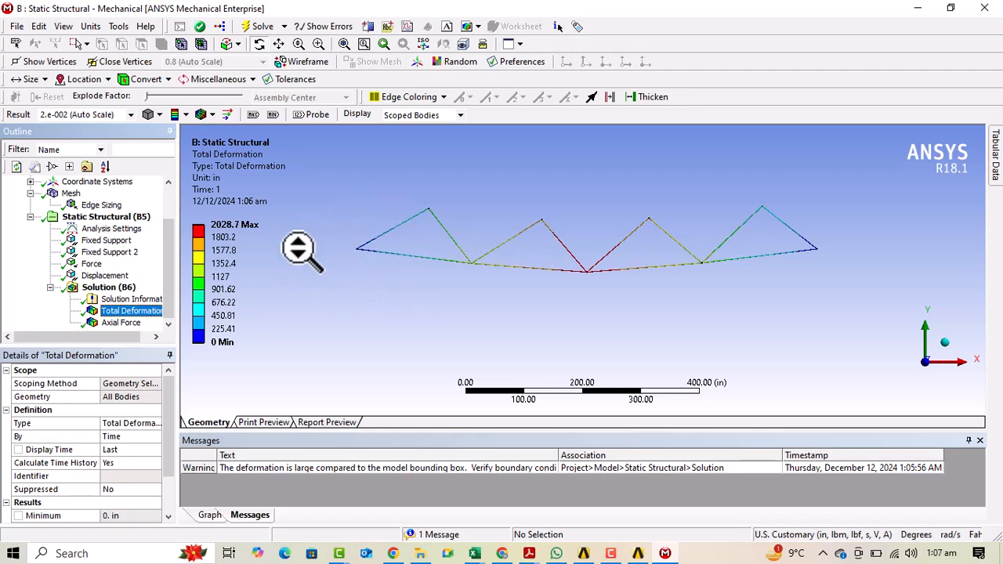
- Examine the Axial Force contour in the diagonal and bottom chord members of the truss
left_click(122, 323)
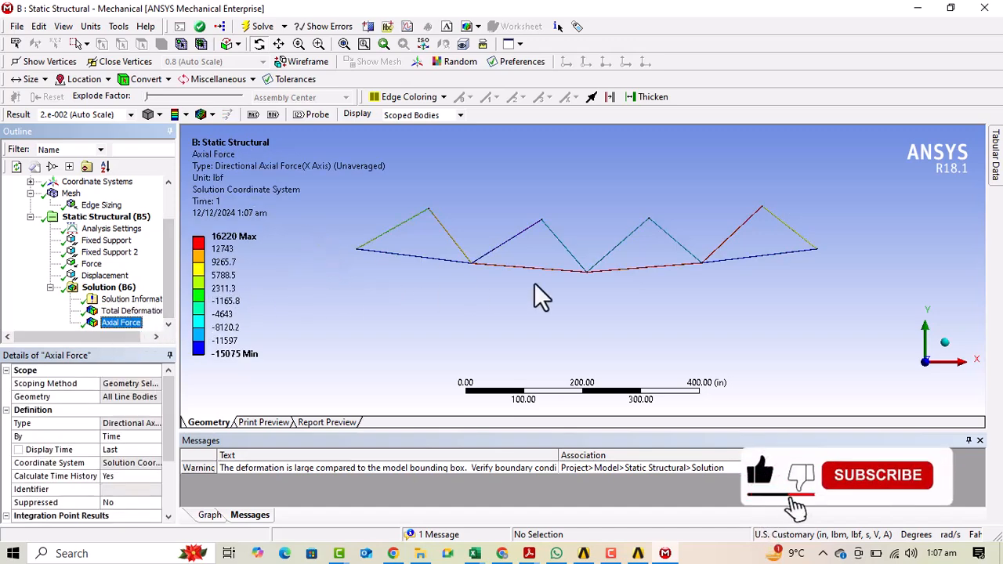
scroll(594, 287, "up", 5)
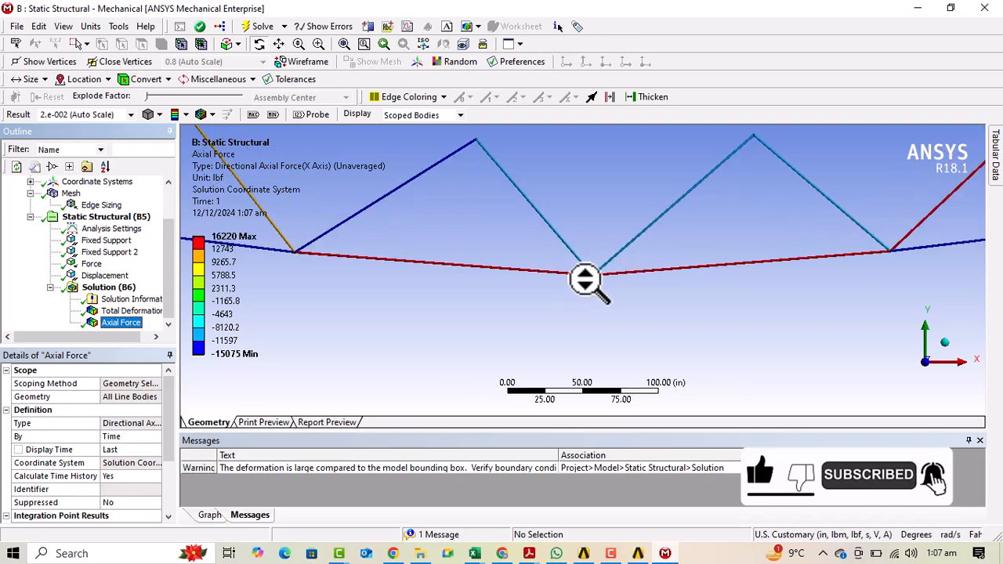
scroll(728, 261, "up", 2)
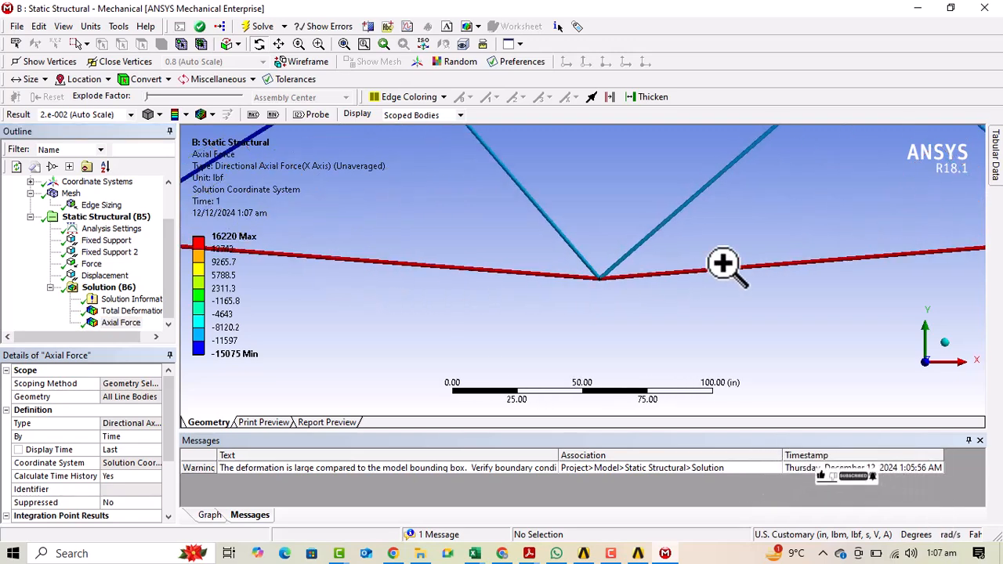
right_click(722, 263)
scroll(611, 286, "down", 4)
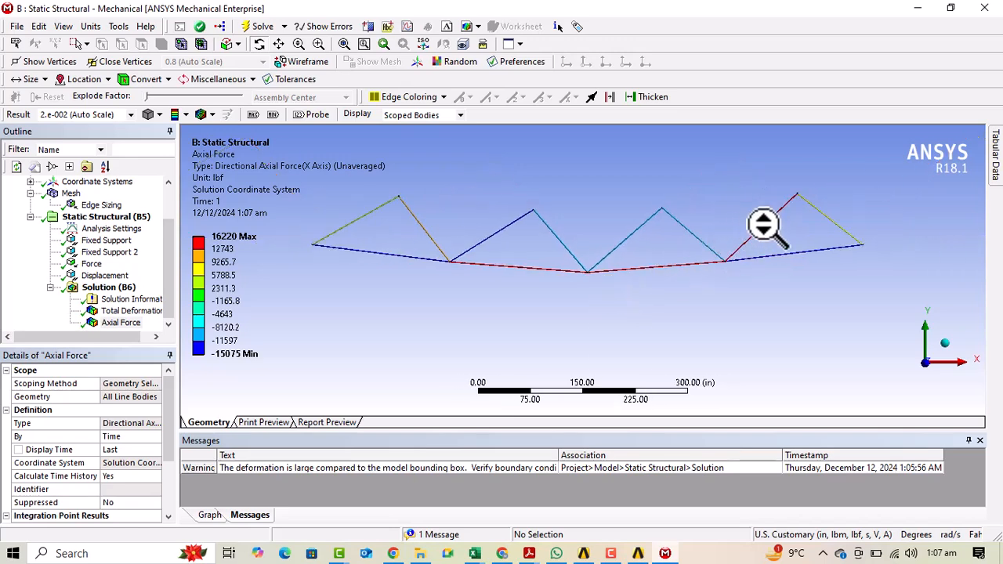
scroll(770, 228, "up", 4)
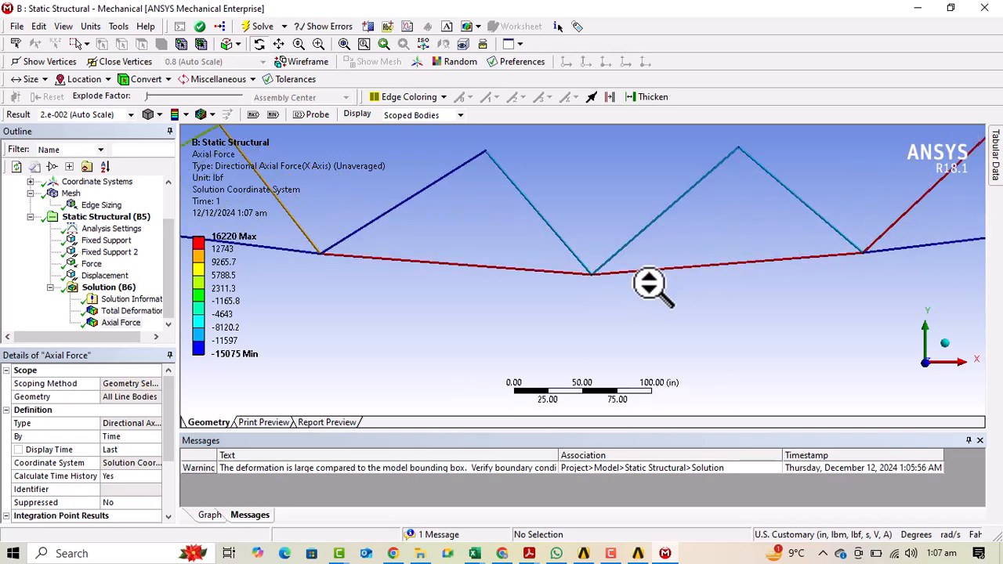
scroll(653, 287, "down", 4)
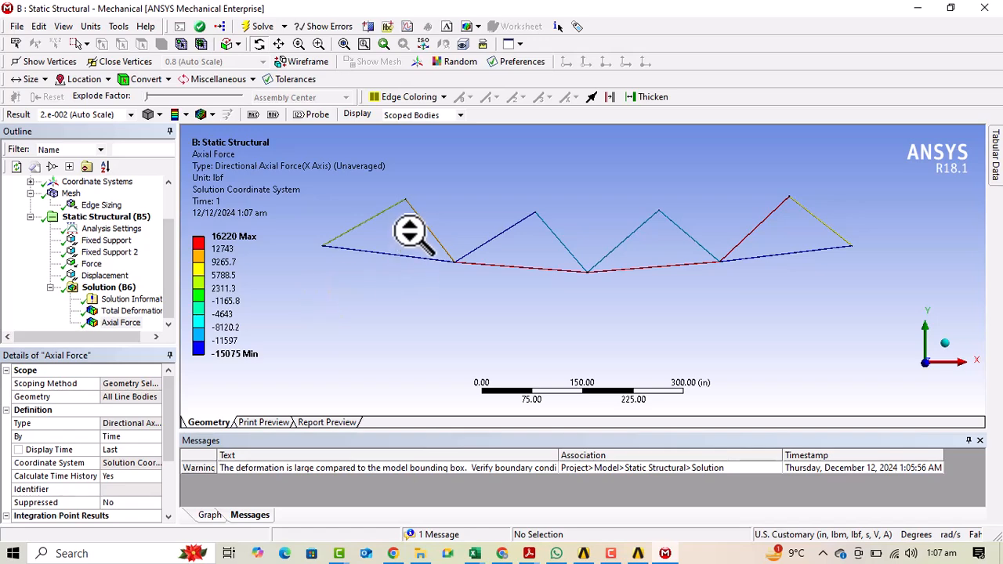
scroll(395, 252, "up", 4)
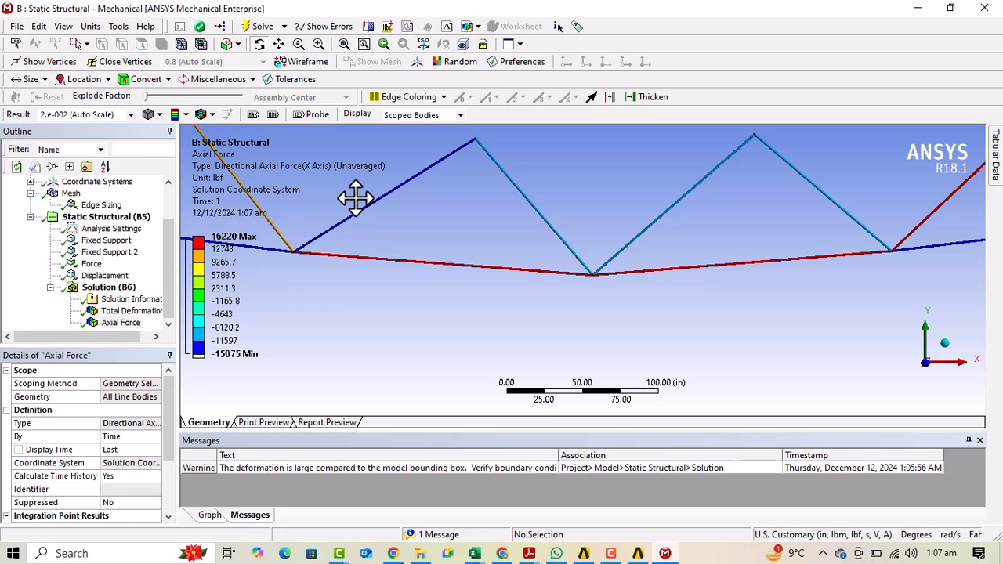
scroll(429, 254, "down", 10)
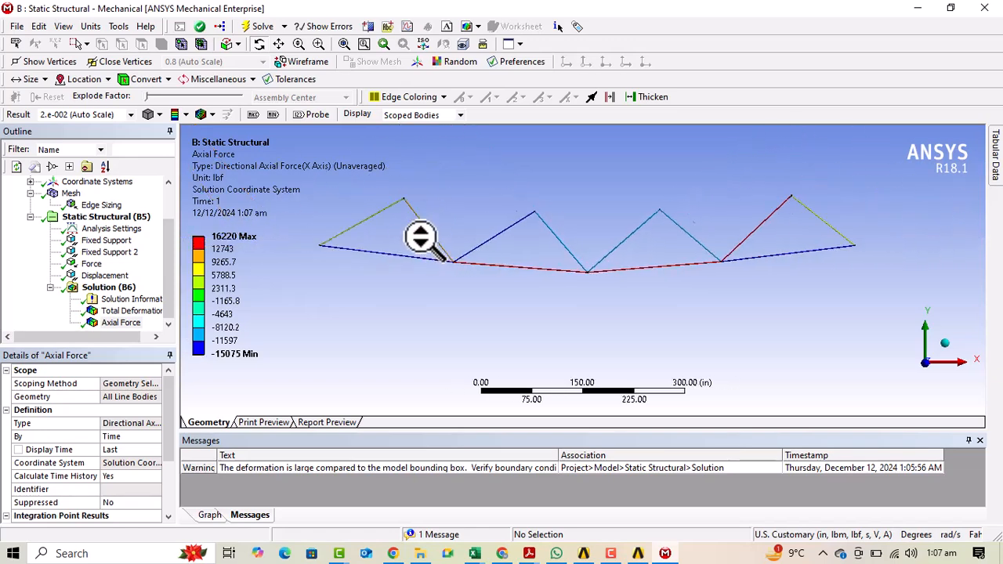